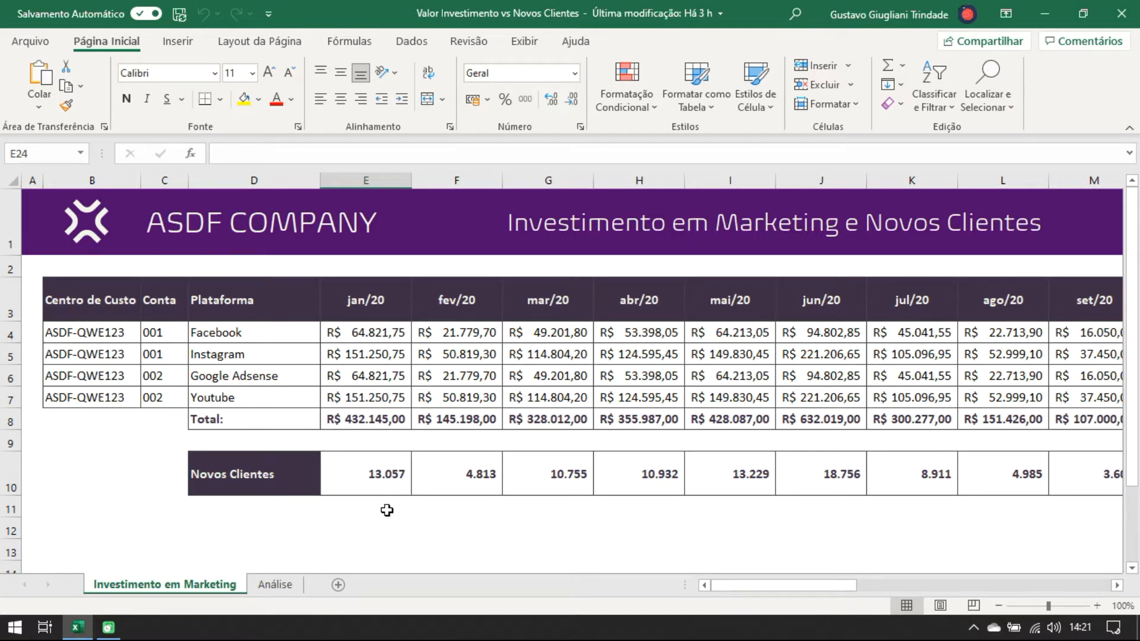
# - Examine the Correlação and R² cells on the Análise sheet and the formula behind R²
pyautogui.click(275, 587)
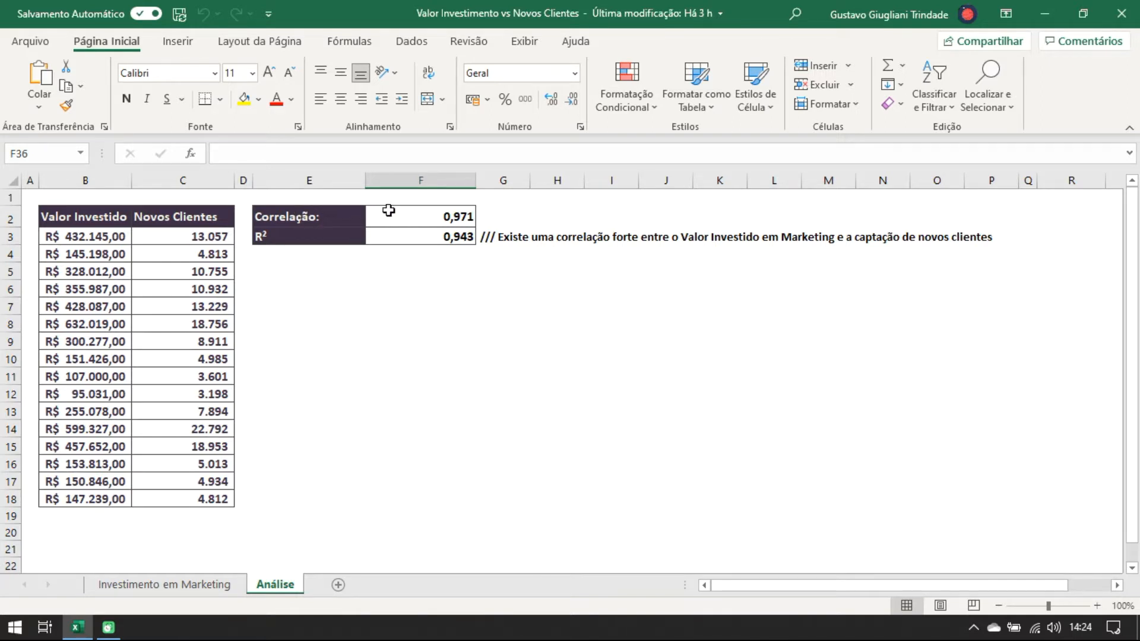
pyautogui.click(450, 215)
pyautogui.click(301, 237)
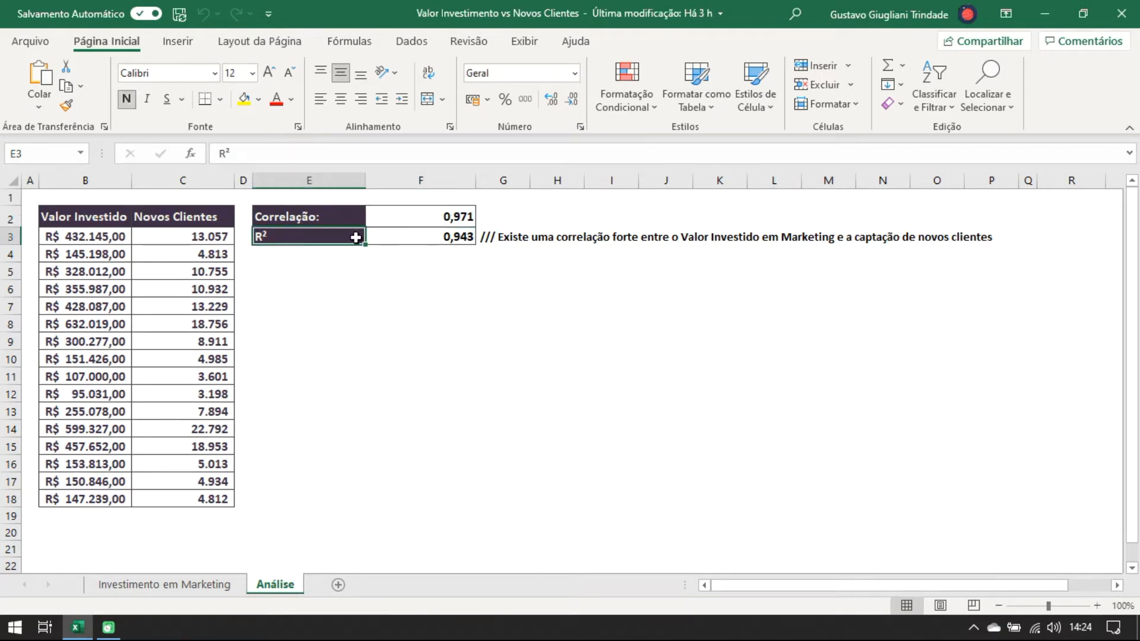
pyautogui.moveTo(317, 242); pyautogui.dragTo(417, 237)
pyautogui.click(462, 301)
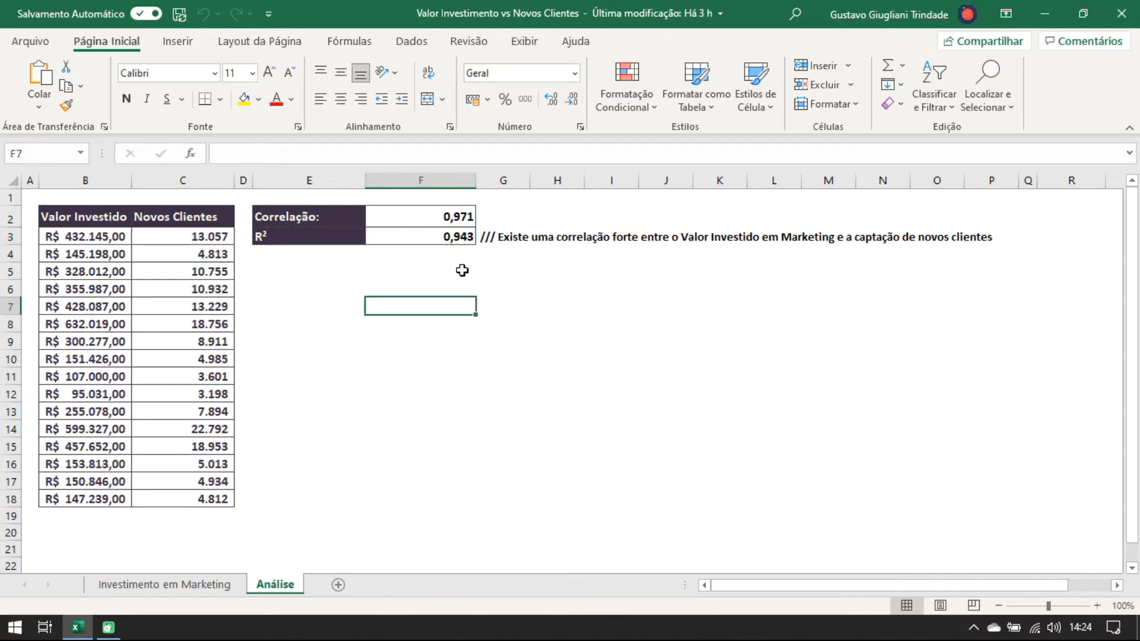
pyautogui.click(435, 236)
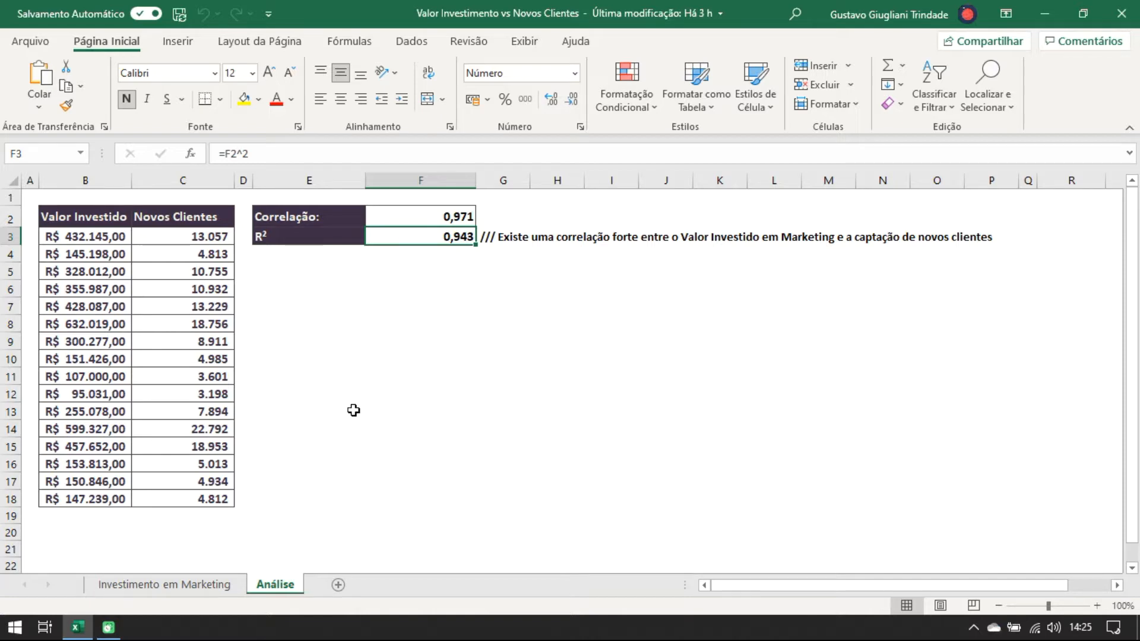
# - Review the monthly investment totals on the Investimento em Marketing sheet up to abr/21
pyautogui.click(217, 586)
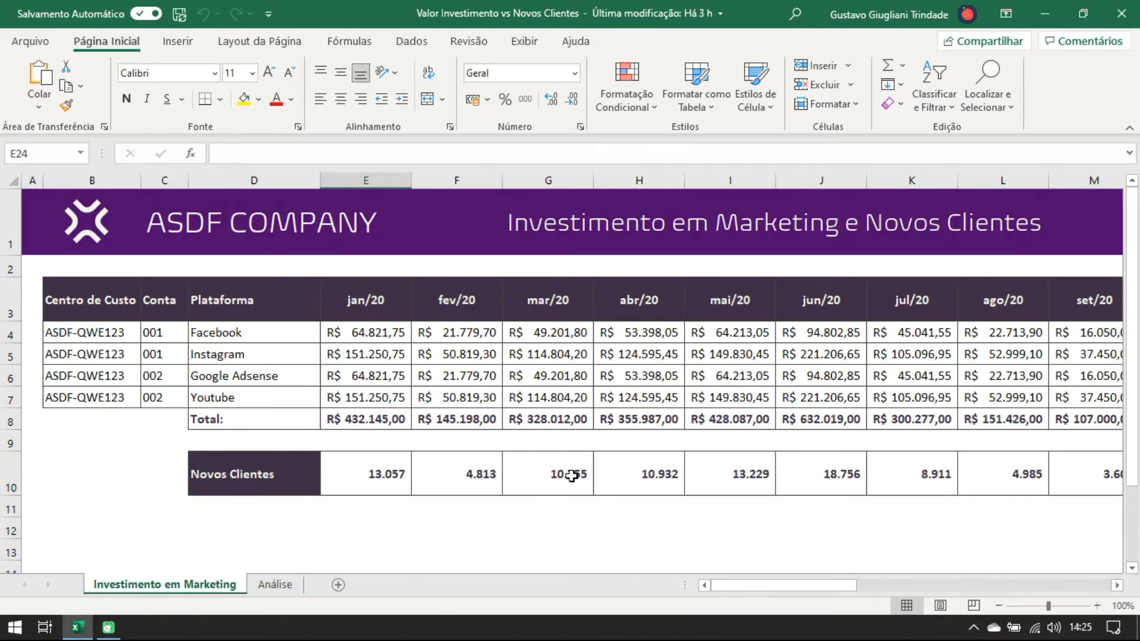
pyautogui.click(581, 424)
pyautogui.press('Right')
pyautogui.press('Right')
pyautogui.press('Right')
pyautogui.press('Right')
pyautogui.press('Right')
pyautogui.press('Right')
pyautogui.press('Right')
pyautogui.press('Right')
pyautogui.press('Right')
pyautogui.press('Right')
pyautogui.press('Right')
pyautogui.press('Right')
pyautogui.press('Right')
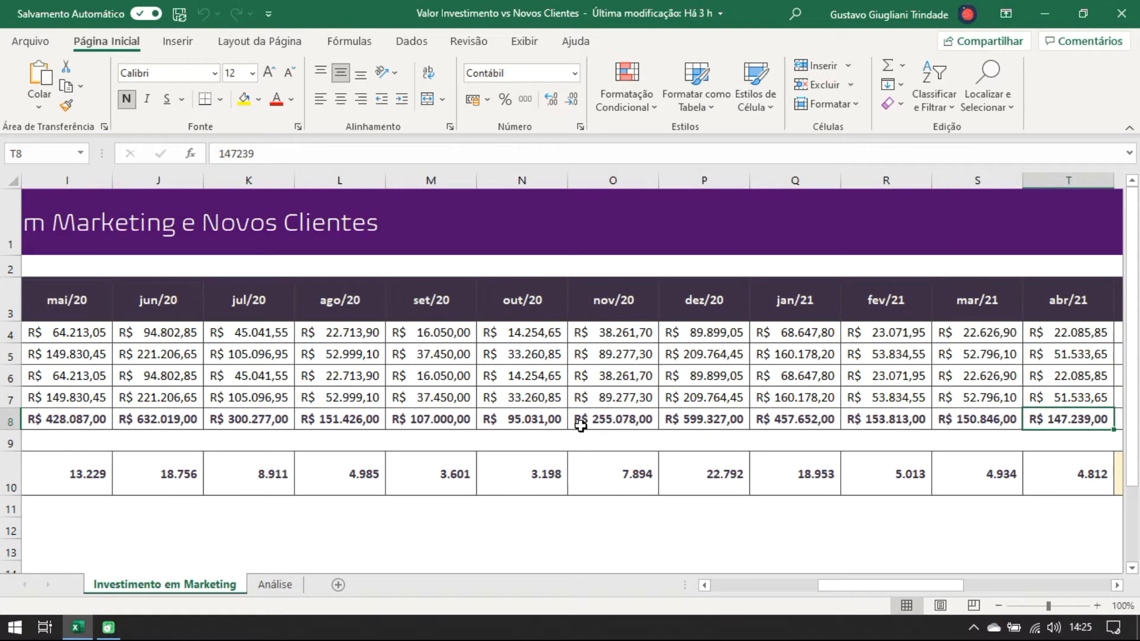
pyautogui.press('Down')
pyautogui.press('Down')
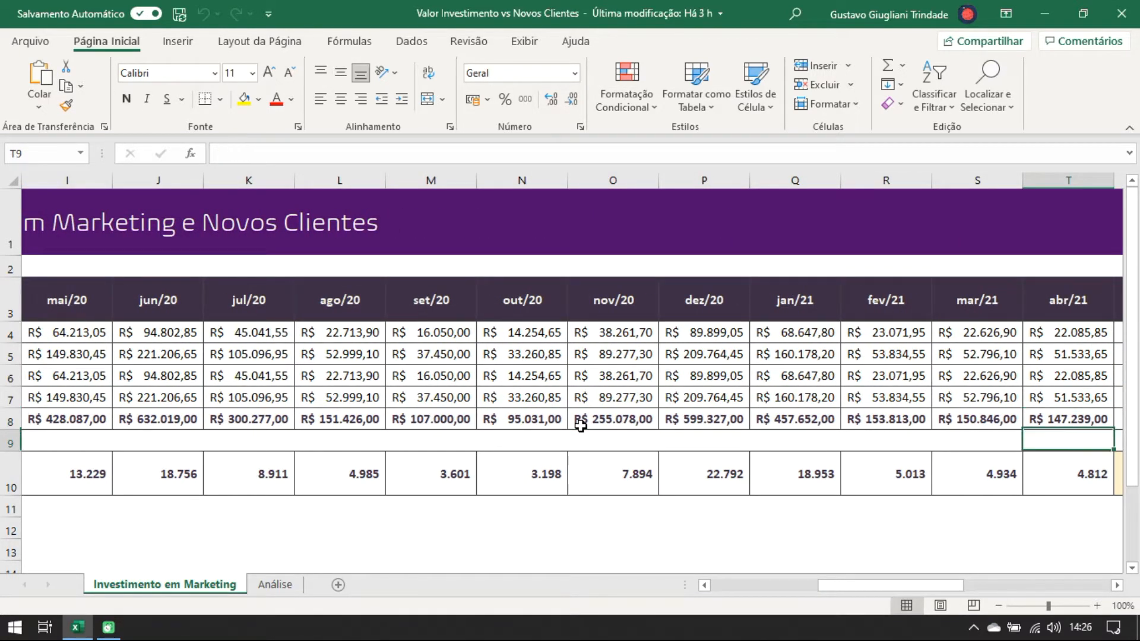
# - Examine the shaded Novos Clientes targets from mai/21 to dez/21
pyautogui.press('Right')
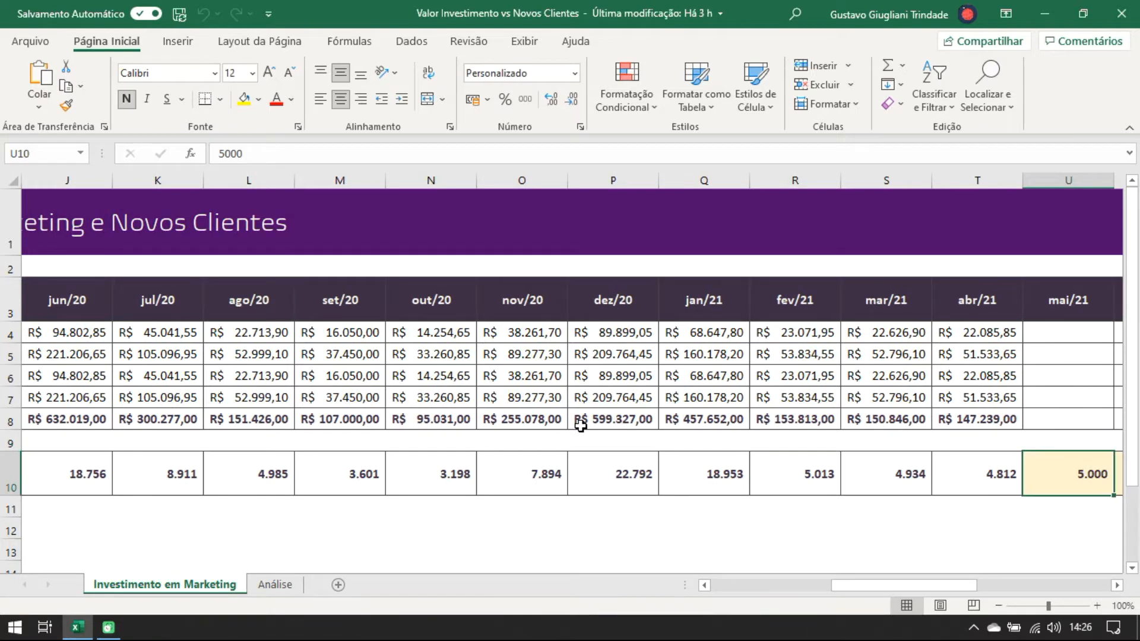
pyautogui.press('Right')
pyautogui.press('Right')
pyautogui.press('Right')
pyautogui.press('Right')
pyautogui.press('Right')
pyautogui.press('Right')
pyautogui.press('Right')
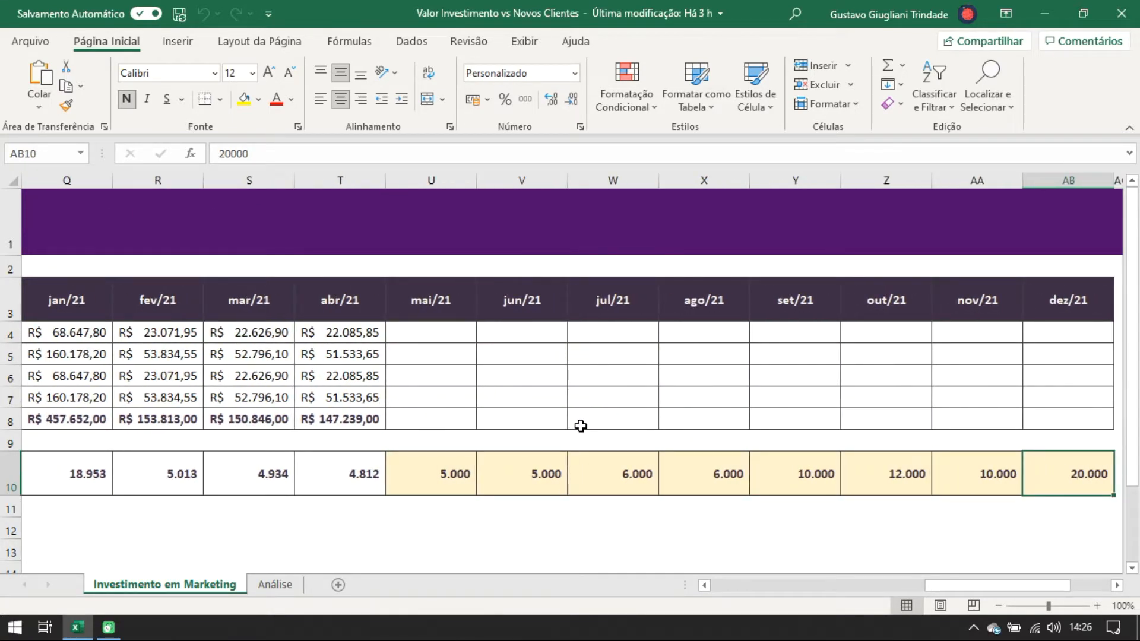
pyautogui.press('Left')
pyautogui.press('Left')
pyautogui.press('Left')
pyautogui.press('Left')
pyautogui.press('Left')
pyautogui.press('Left')
pyautogui.press('Left')
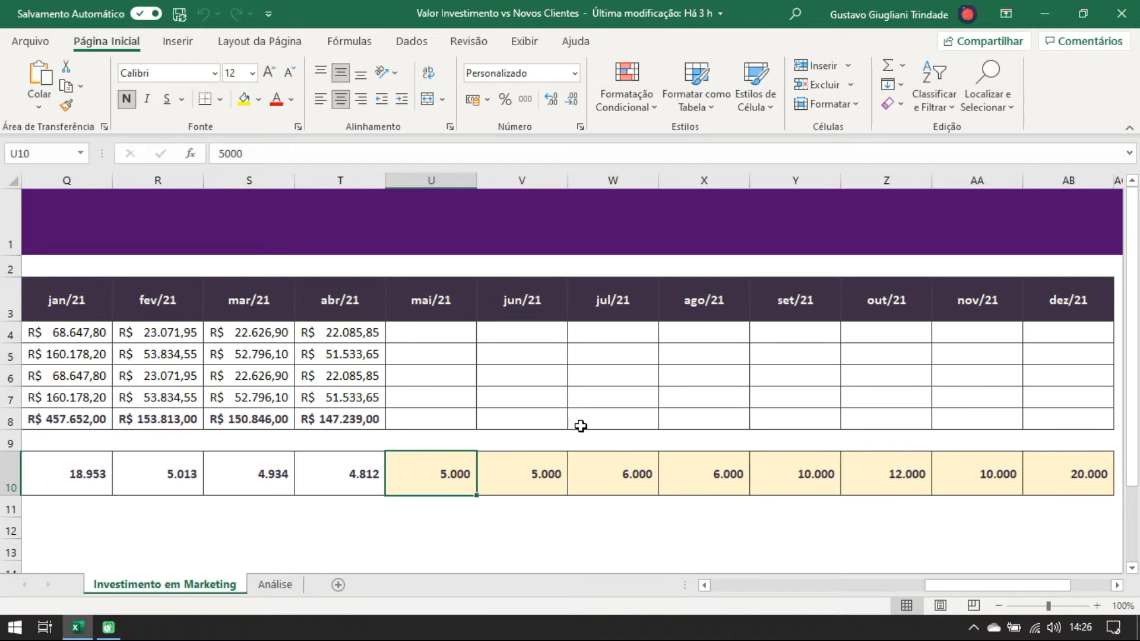
pyautogui.press('Right')
pyautogui.press('Right')
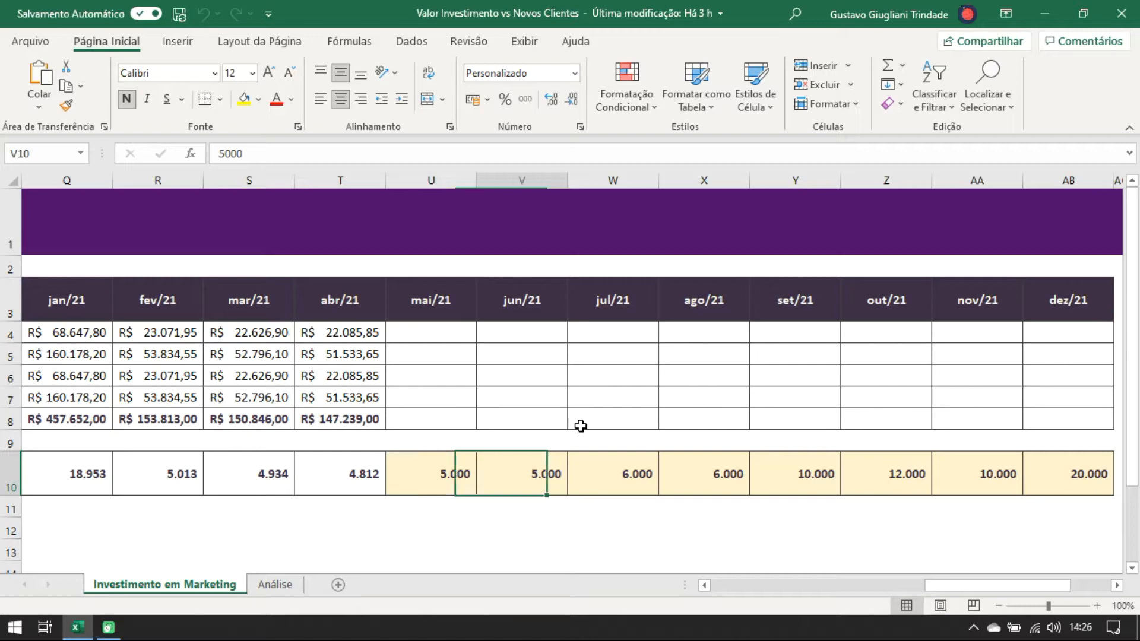
pyautogui.press('Right')
pyautogui.press('Right')
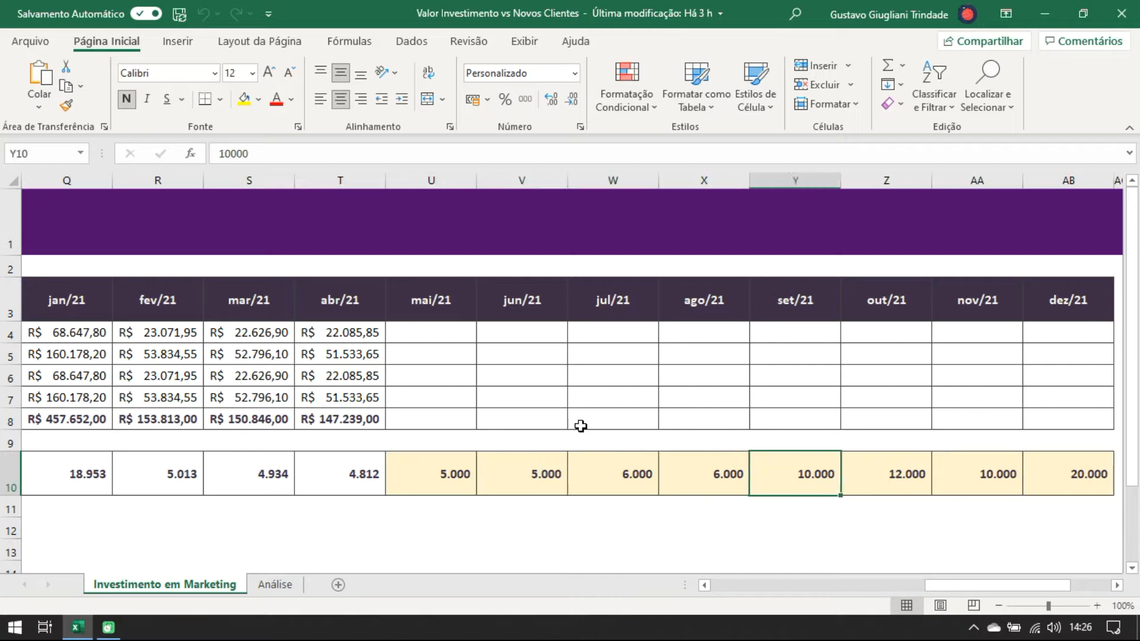
pyautogui.press('Right')
pyautogui.press('Left')
pyautogui.press('Left')
pyautogui.press('Left')
pyautogui.press('Left')
pyautogui.press('Left')
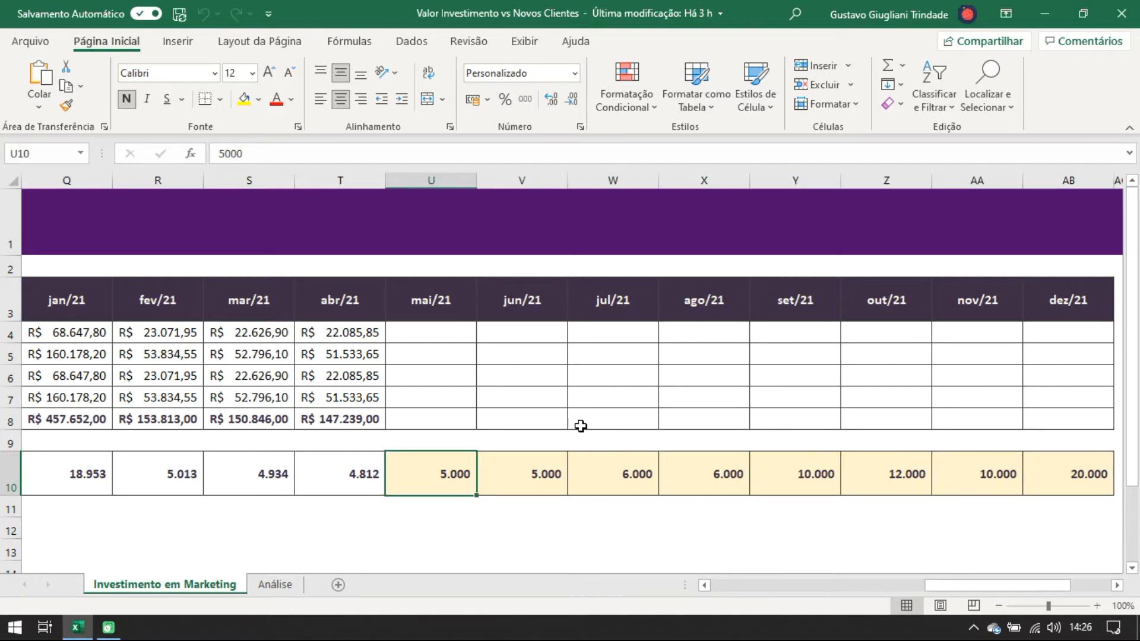
# - Compare the Total cells from mai/21 onward with the Novos Clientes targets in the same months
pyautogui.press('Up')
pyautogui.press('Up')
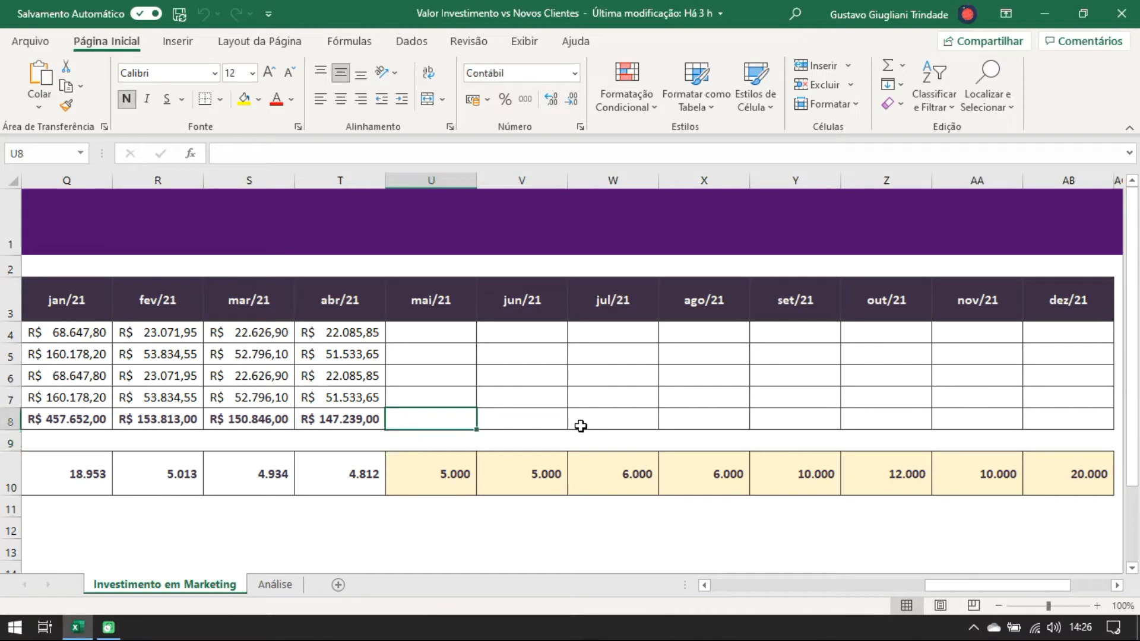
pyautogui.press('Right')
pyautogui.press('Right')
pyautogui.press('Right')
pyautogui.press('Right')
pyautogui.press('Down')
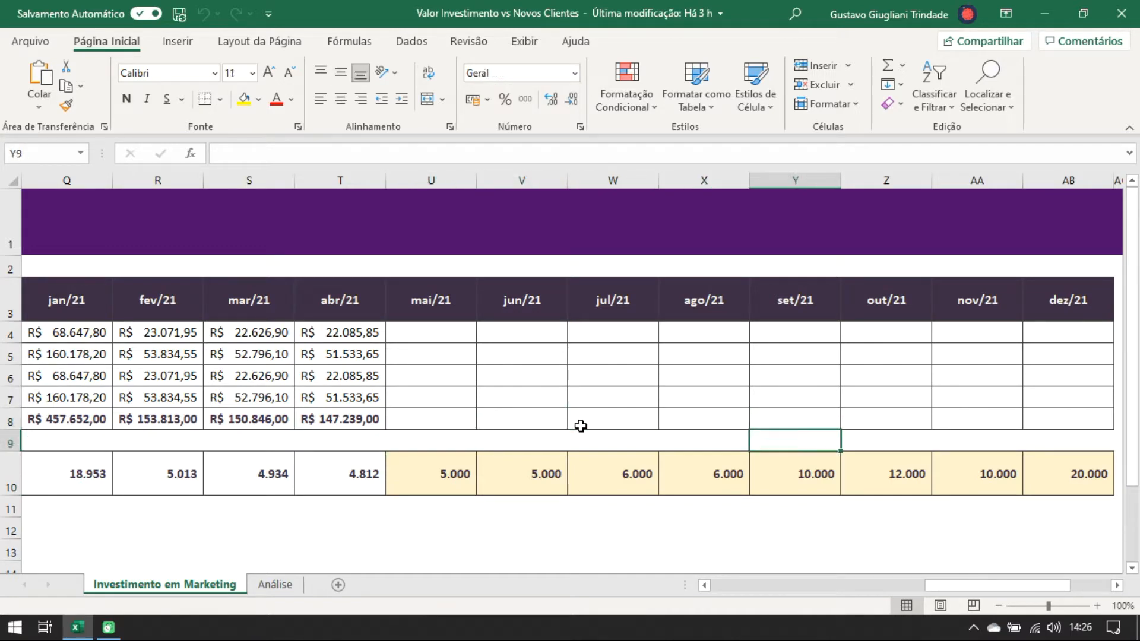
pyautogui.press('Left')
pyautogui.press('Down')
pyautogui.press('Right')
pyautogui.press('Right')
pyautogui.press('Right')
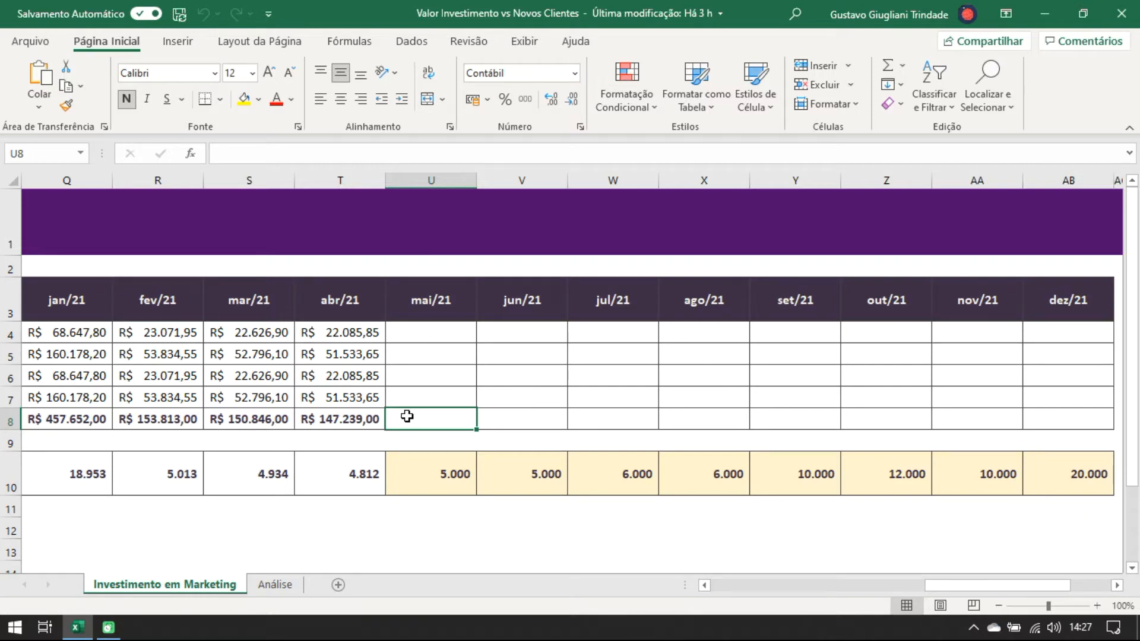
# - Check the Novos Clientes and Total row labels at the start of the investment table
pyautogui.click(425, 472)
pyautogui.press('Home')
pyautogui.press('Right')
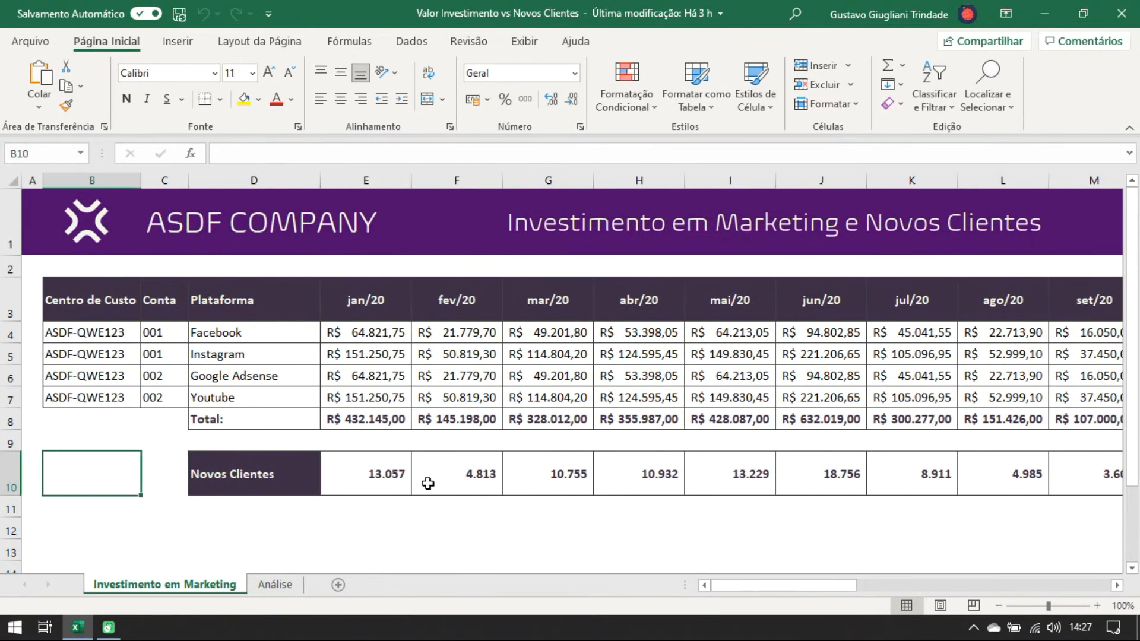
pyautogui.press('Right')
pyautogui.press('Right')
pyautogui.click(225, 421)
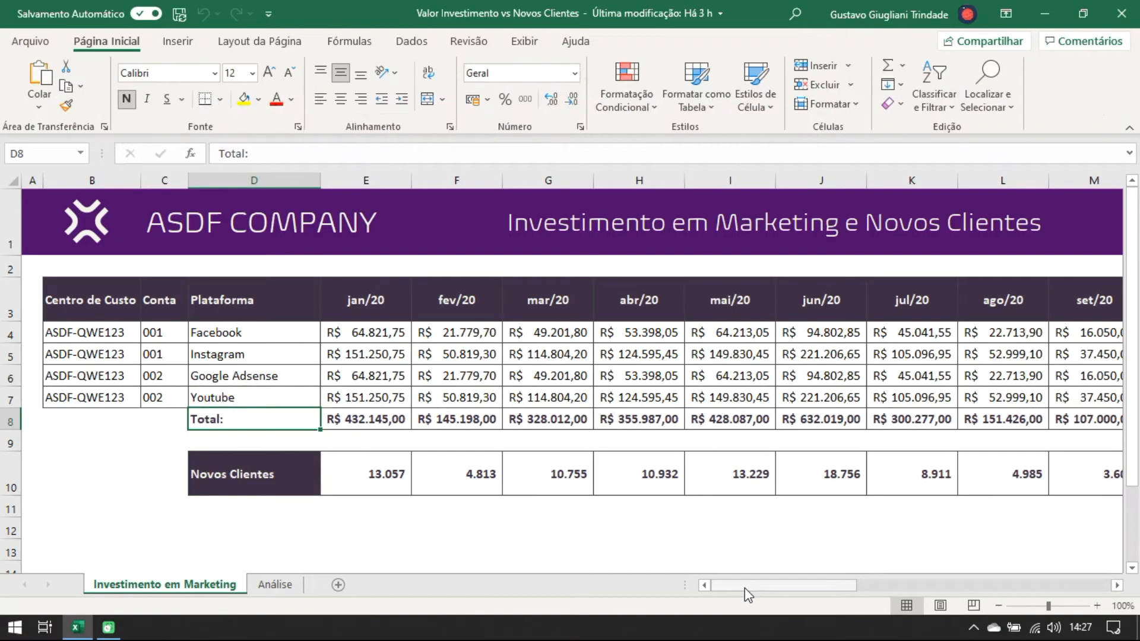
# - Examine the mai/21 to dez/21 months again, highlighting the Novos Clientes row and then the Total row
pyautogui.press('Down')
pyautogui.hotkey('ctrl', 'Right')
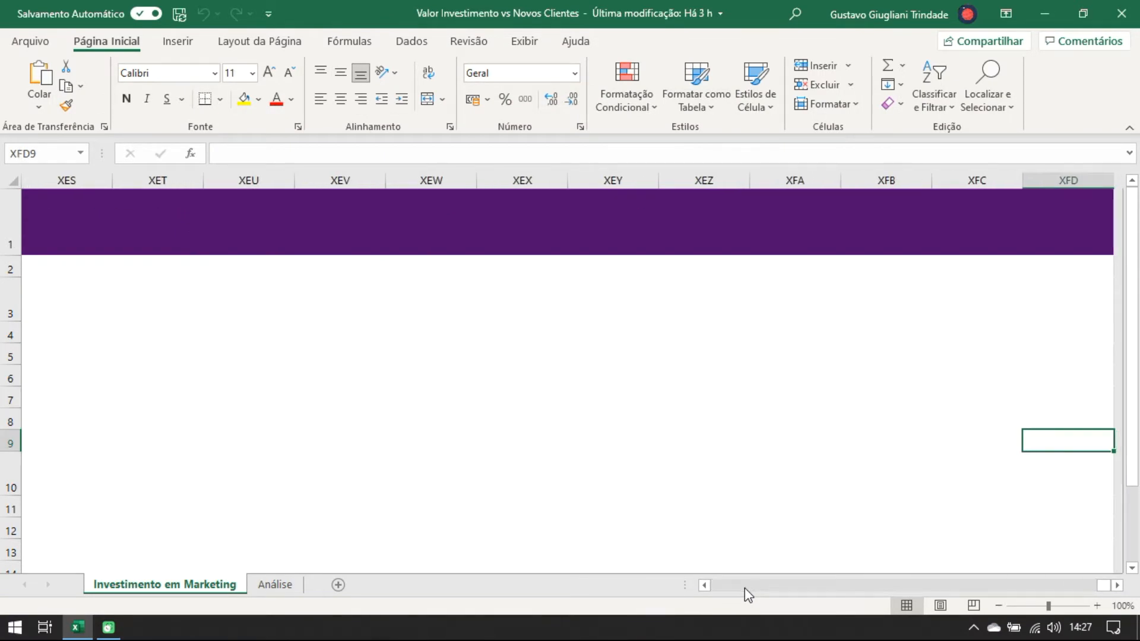
pyautogui.hotkey('ctrl', 'Left')
pyautogui.press('Right')
pyautogui.press('Right')
pyautogui.press('Down')
pyautogui.hotkey('ctrl', 'Right')
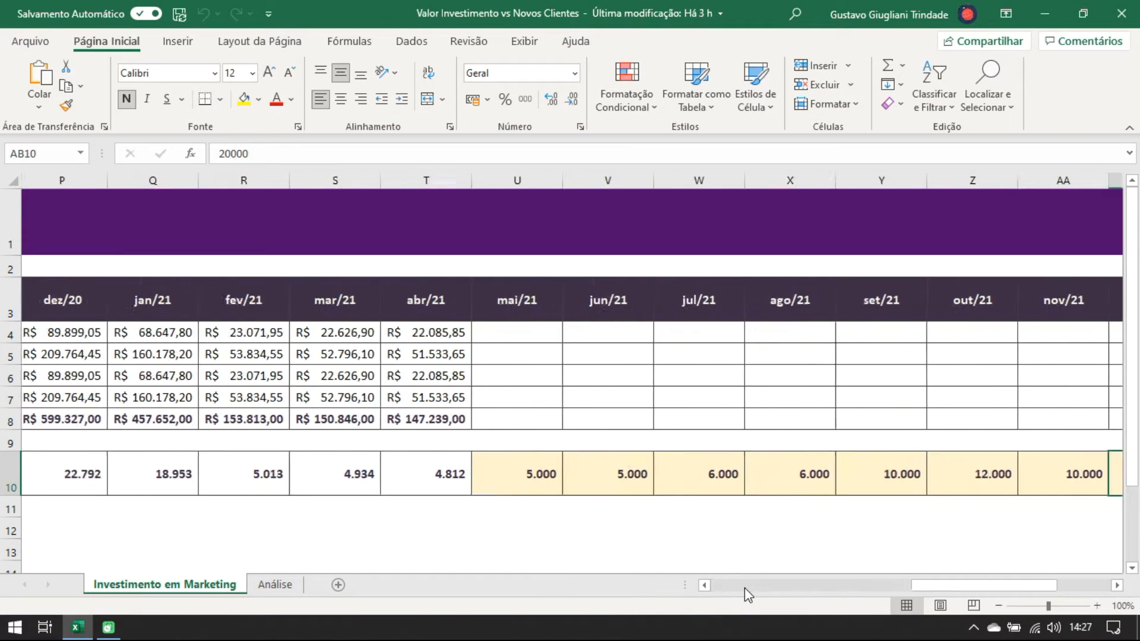
pyautogui.press('Up')
pyautogui.press('Up')
pyautogui.press('Left')
pyautogui.press('Left')
pyautogui.press('Left')
pyautogui.press('Left')
pyautogui.press('Left')
pyautogui.press('Left')
pyautogui.press('Left')
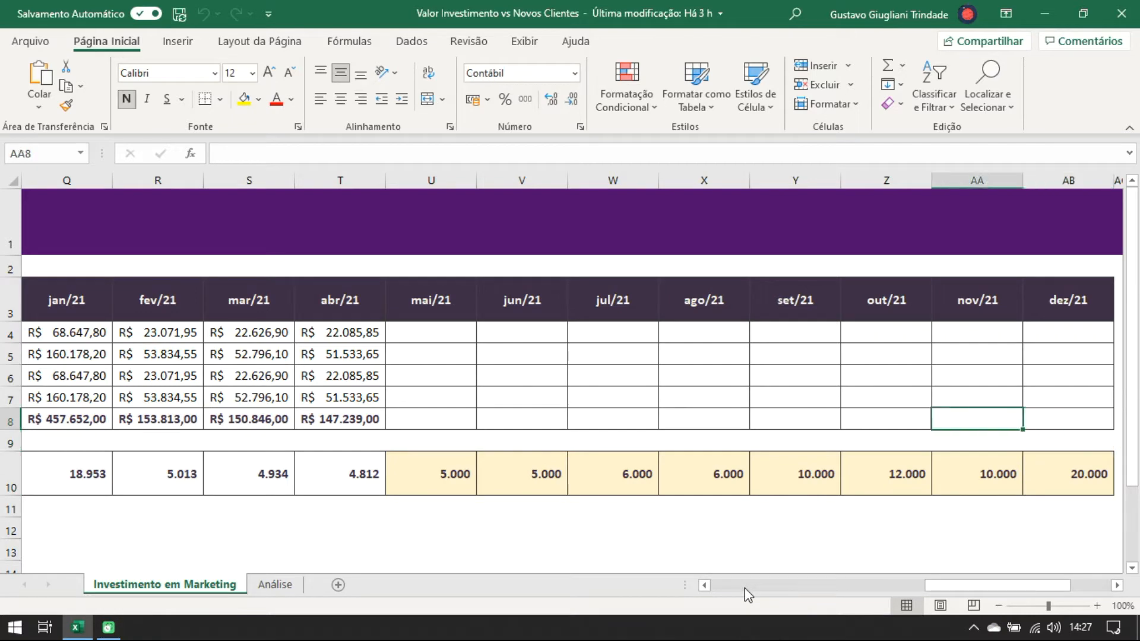
pyautogui.press('Down')
pyautogui.press('Down')
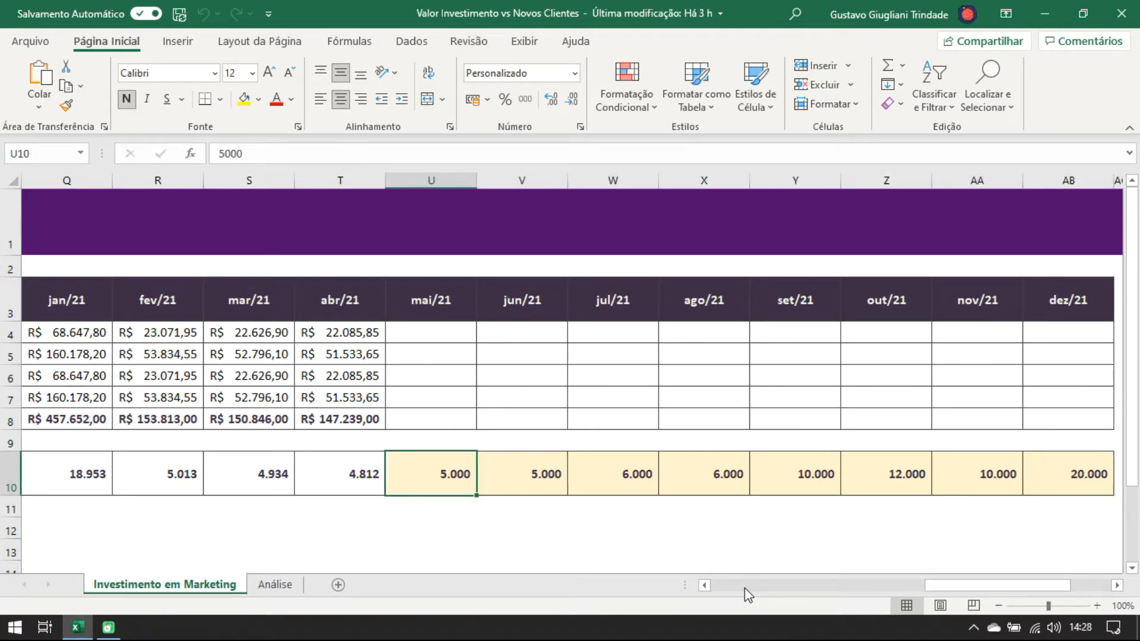
pyautogui.click(10, 474)
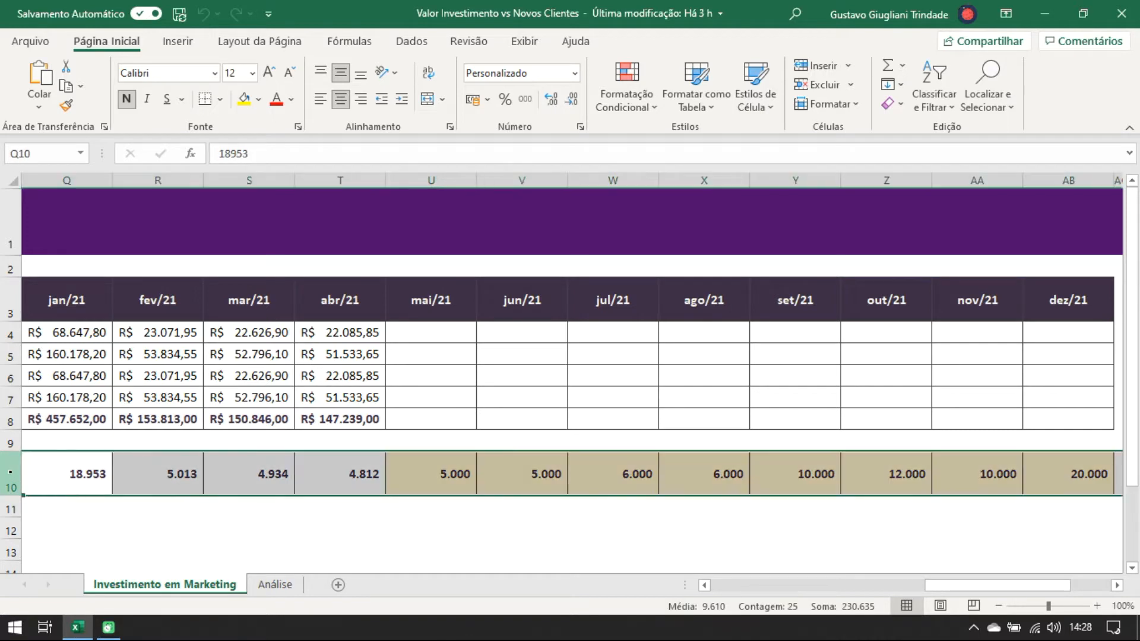
pyautogui.click(11, 419)
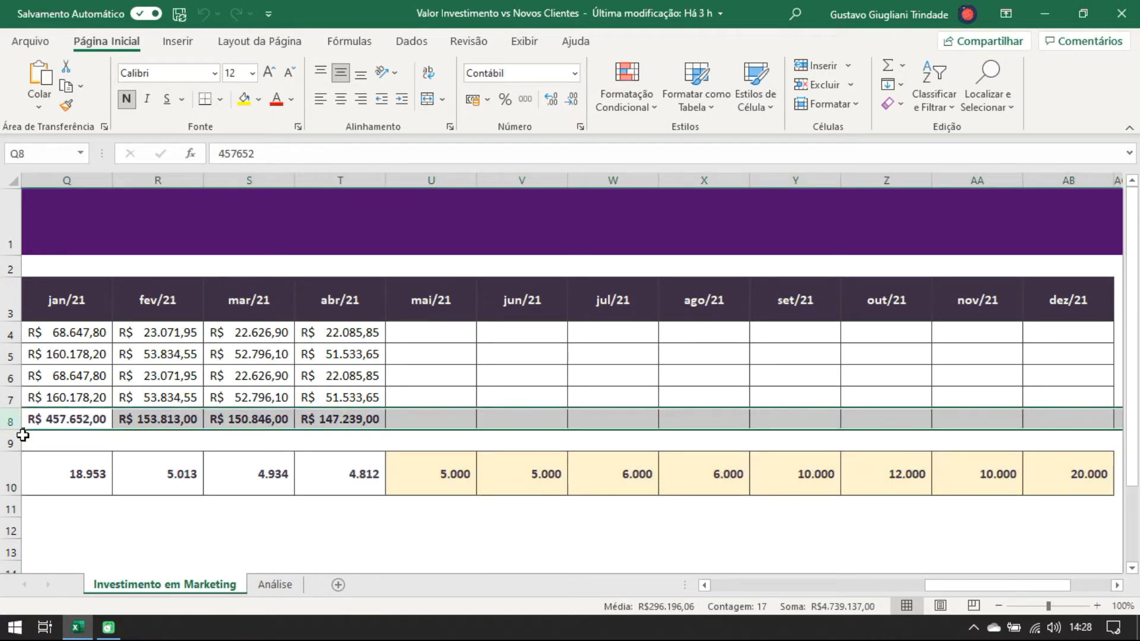
# - Enter the label "Gráfico" in cell E5 of the Análise sheet and give it a dark font colour
pyautogui.click(258, 587)
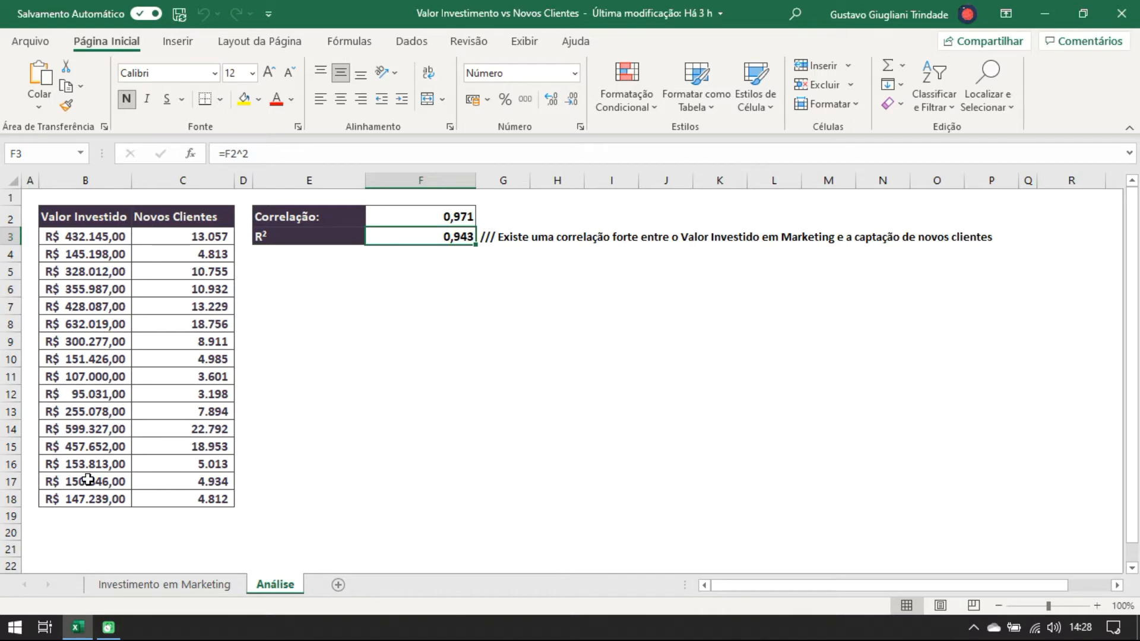
pyautogui.click(280, 274)
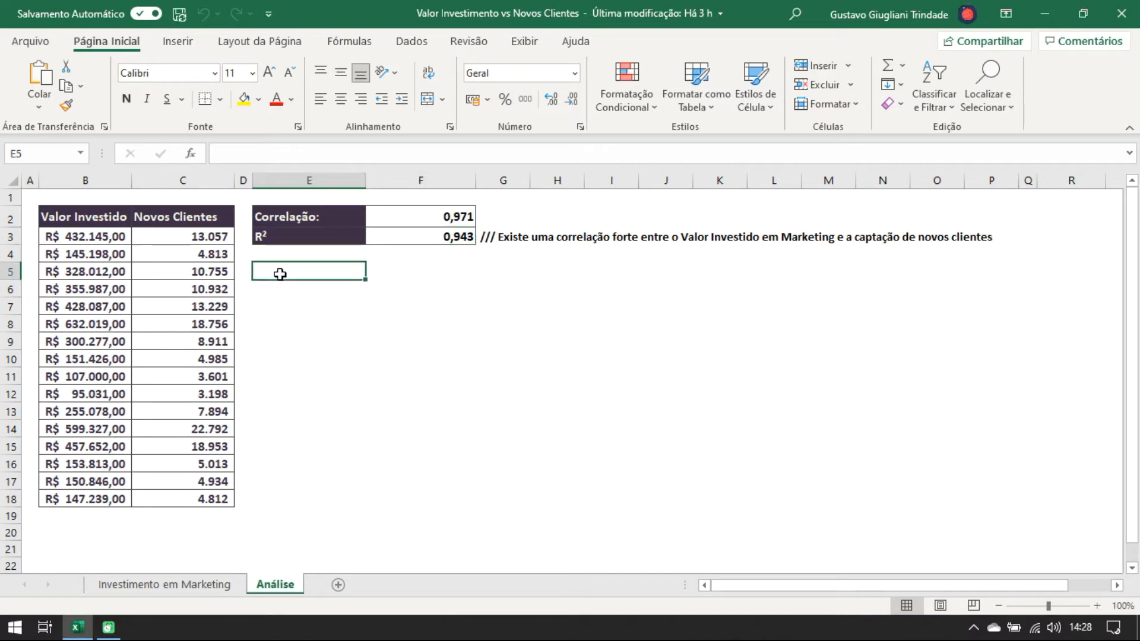
pyautogui.write('Gráfico')
pyautogui.hotkey('ctrl', 'Return')
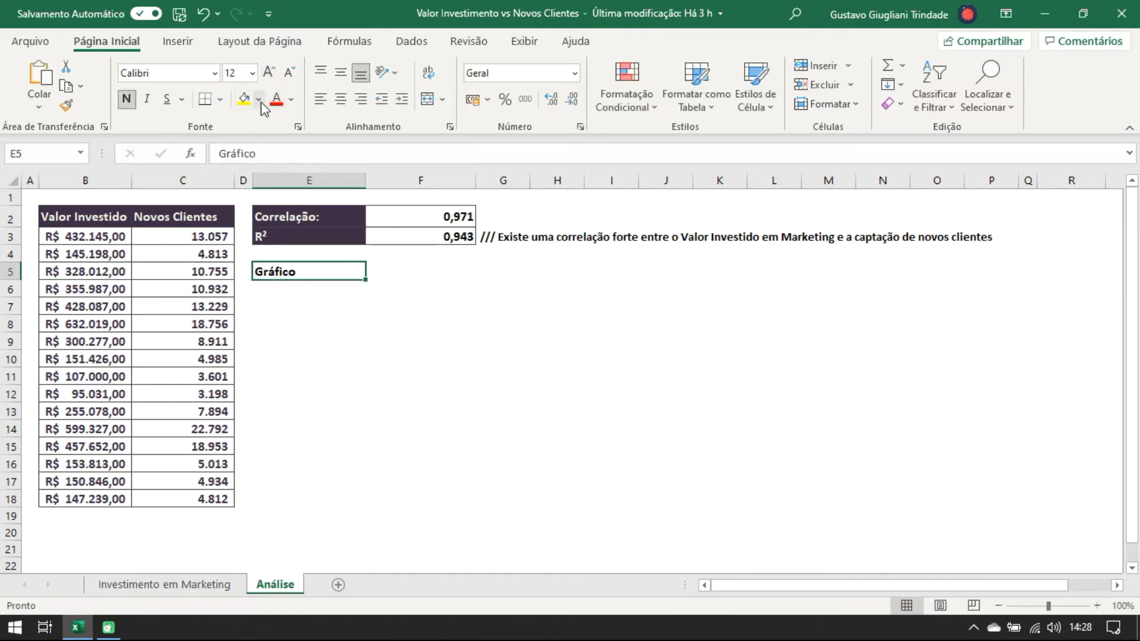
pyautogui.click(291, 100)
pyautogui.click(314, 222)
pyautogui.click(285, 293)
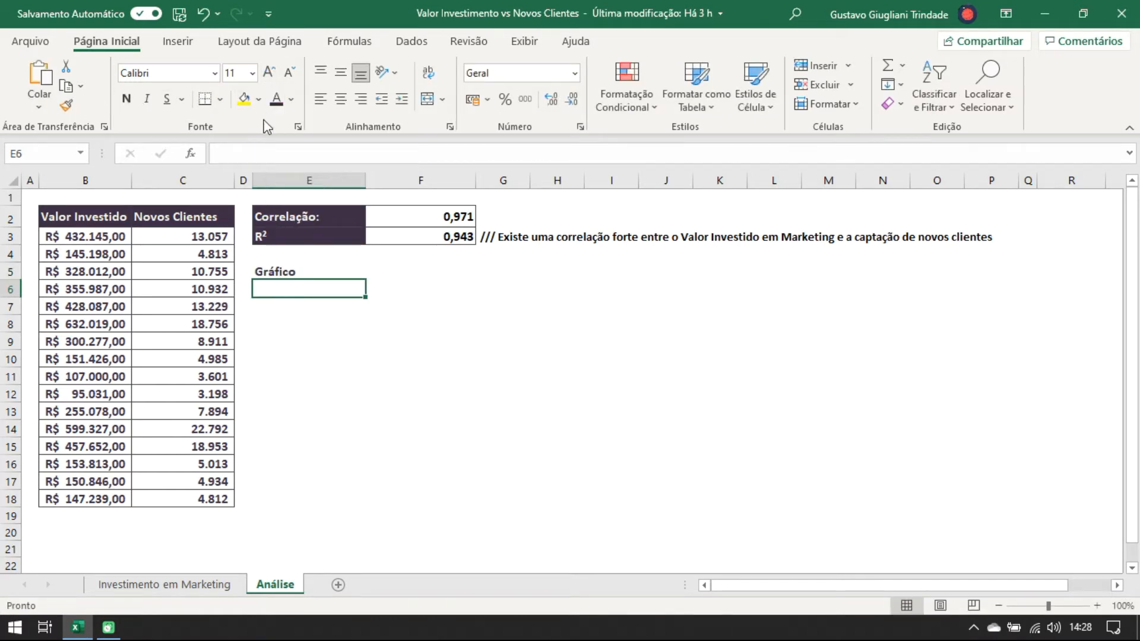
# - Insert a markers-only scatter chart just below the Gráfico label and delete its title
pyautogui.click(177, 41)
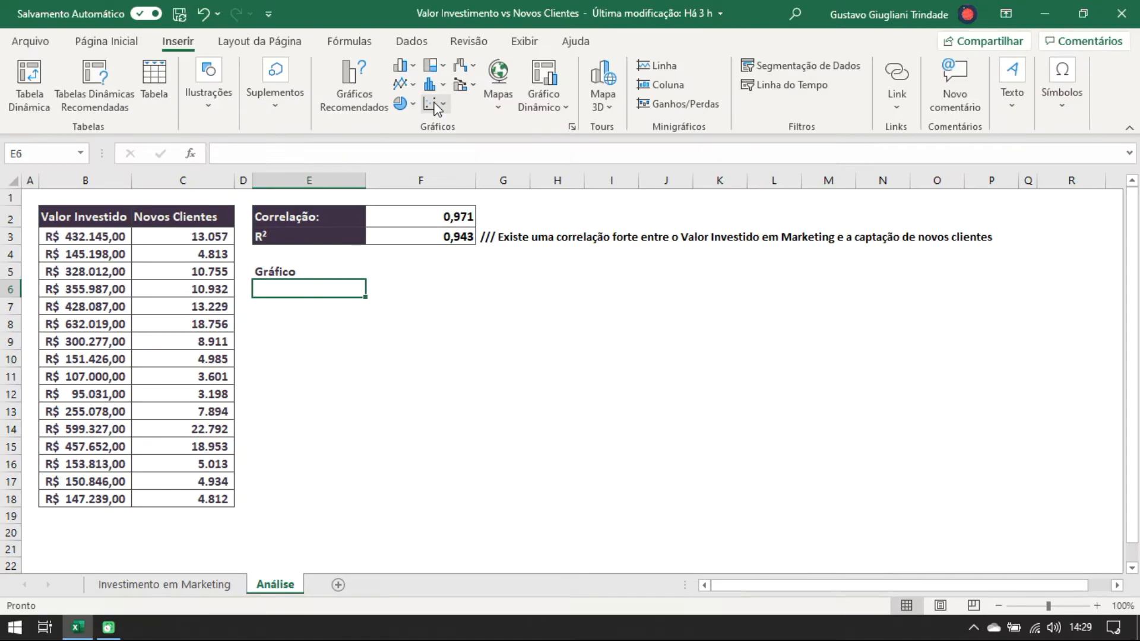
pyautogui.click(434, 105)
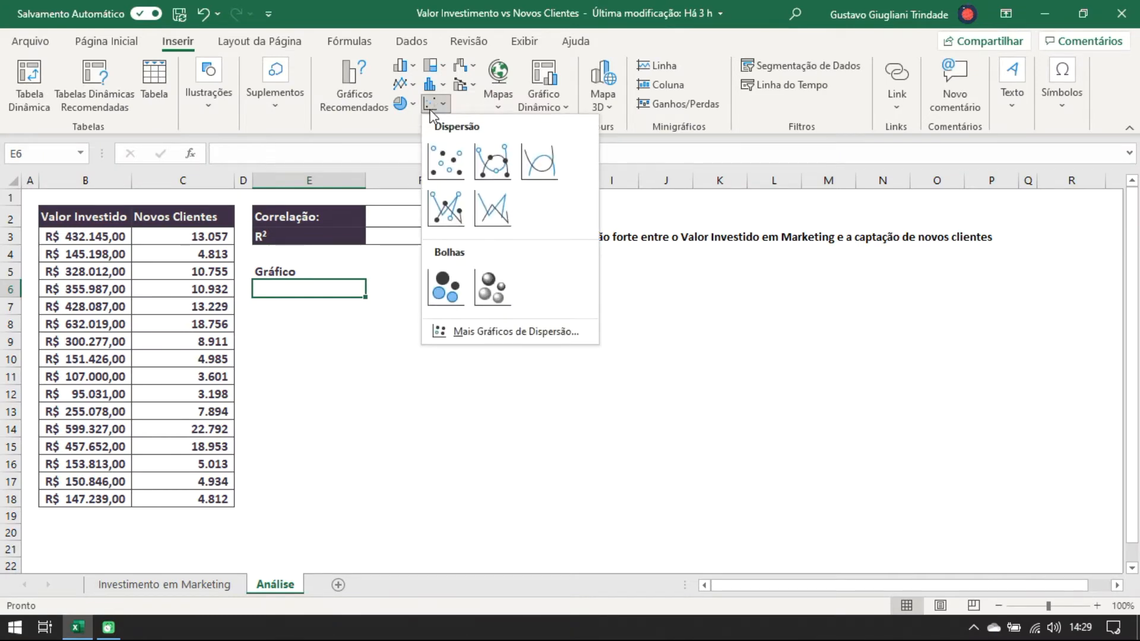
pyautogui.click(446, 157)
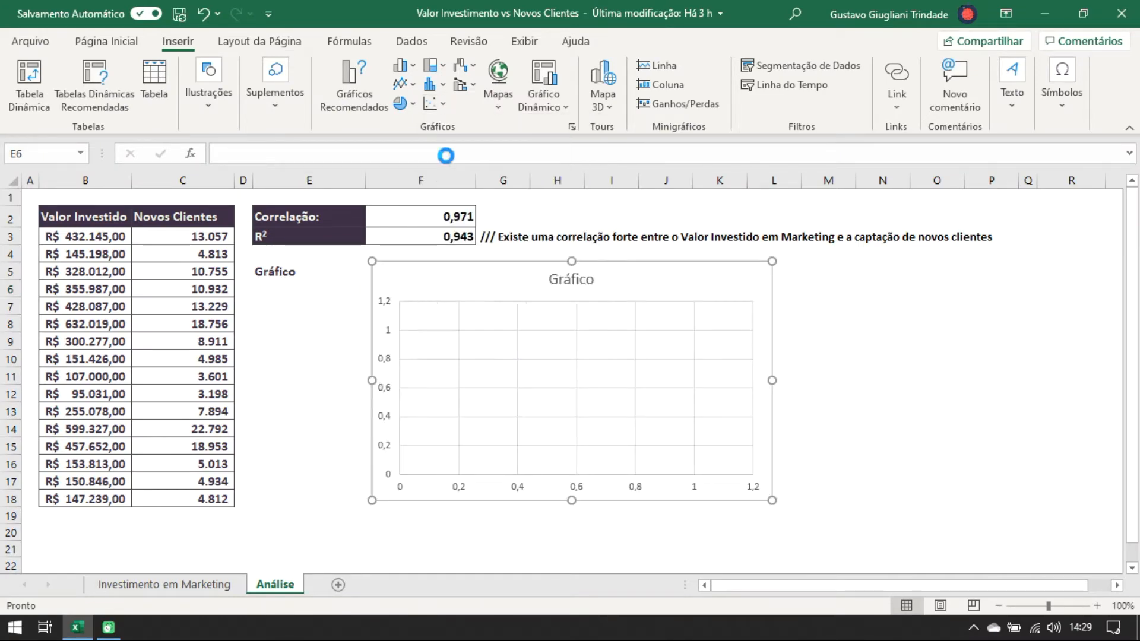
pyautogui.click(291, 303)
pyautogui.moveTo(462, 278); pyautogui.dragTo(341, 308)
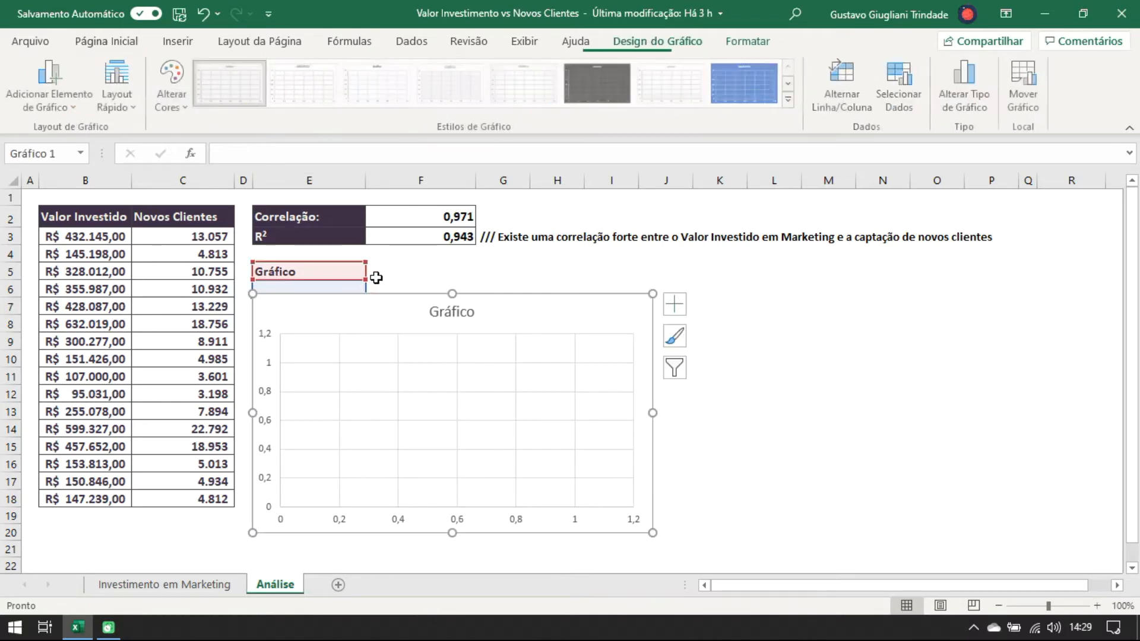
pyautogui.click(423, 306)
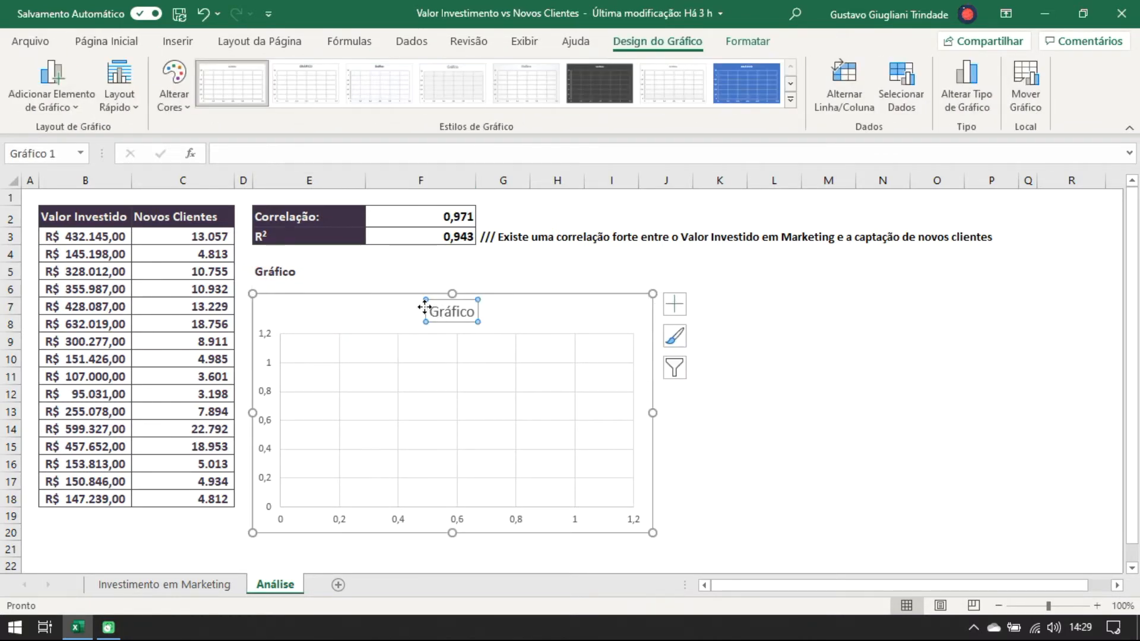
pyautogui.press('Delete')
# - Add a new data series to the empty scatter chart, using the Novos Clientes values C3:C18 as its X values
pyautogui.click(479, 328)
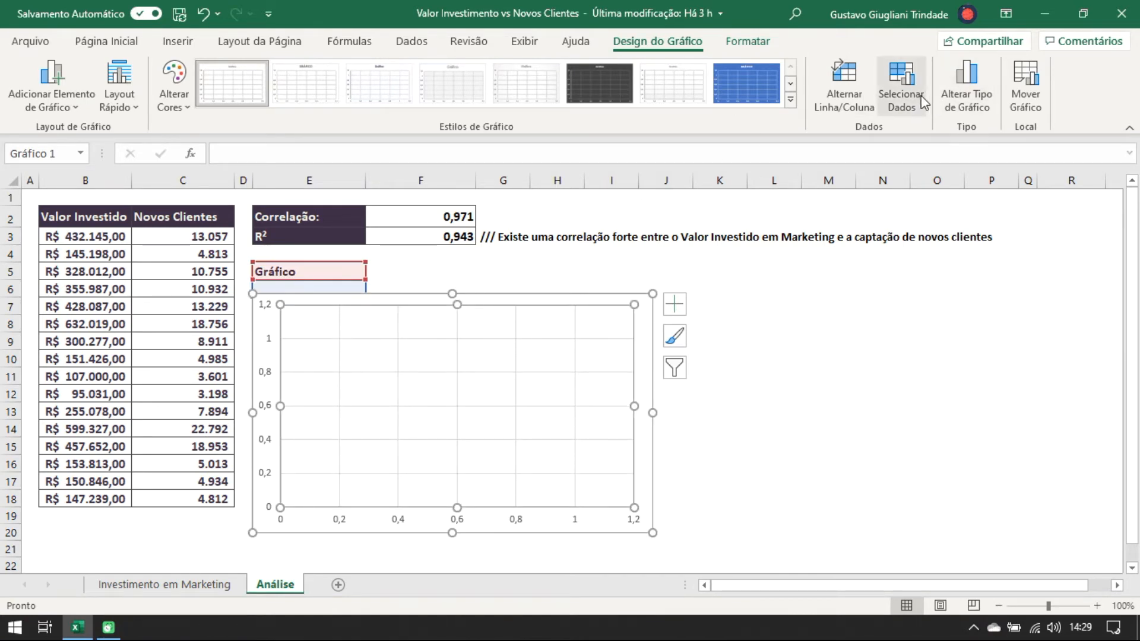
pyautogui.click(901, 83)
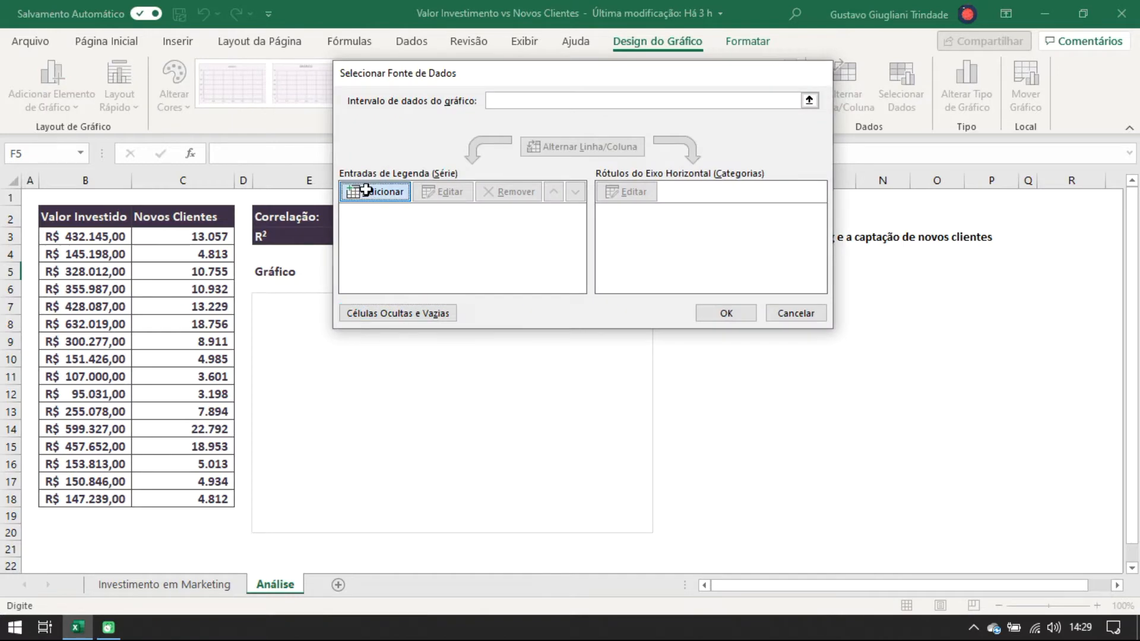
pyautogui.click(366, 189)
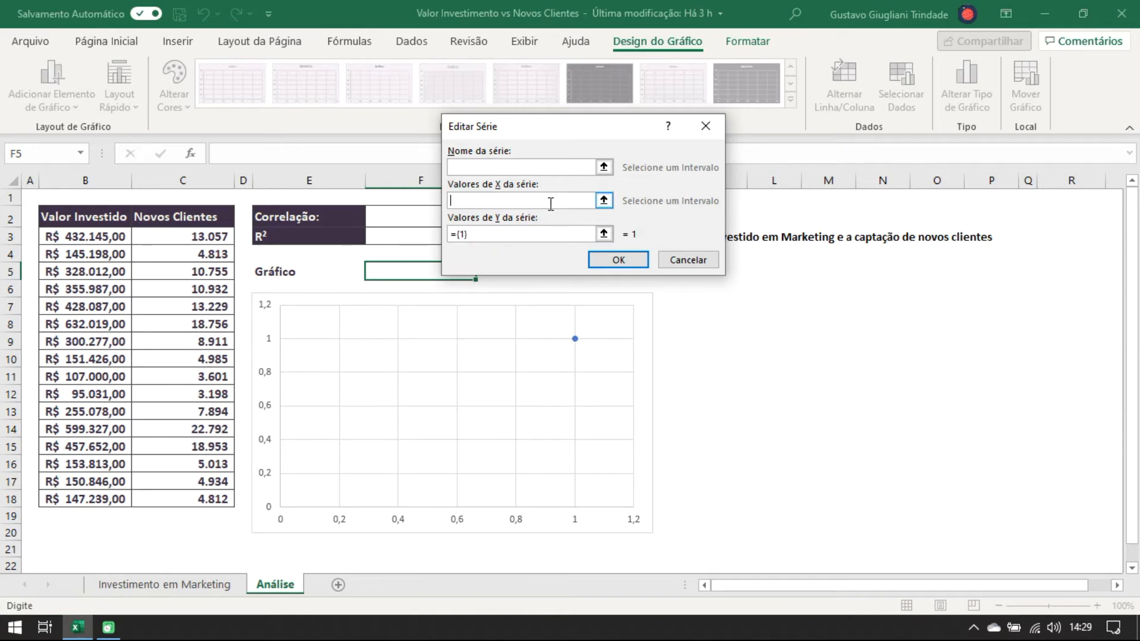
pyautogui.click(604, 200)
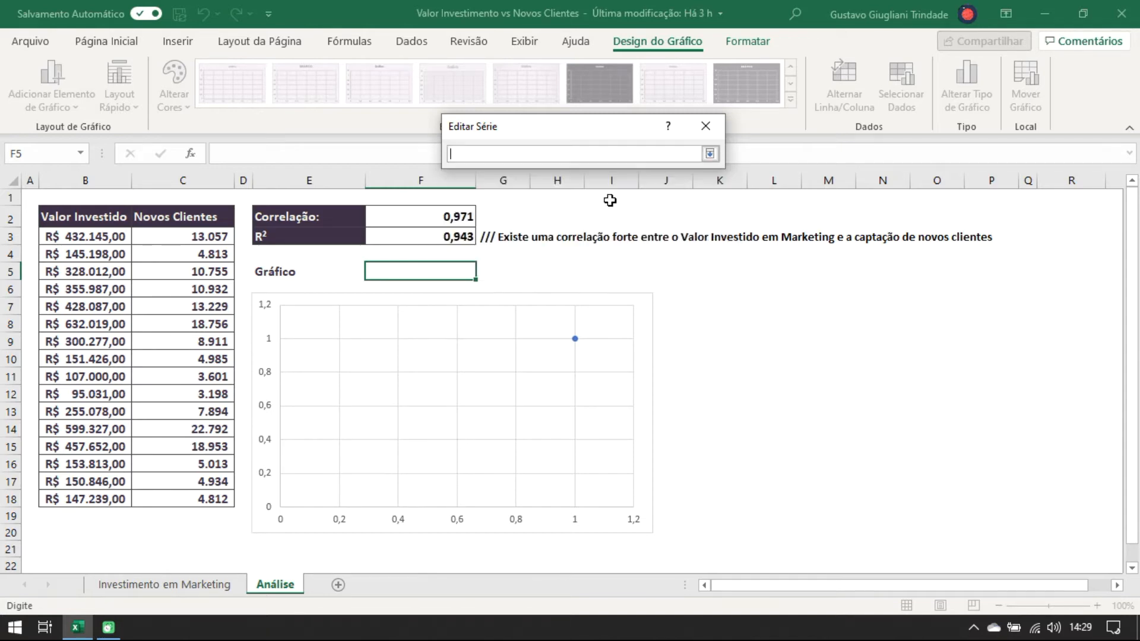
pyautogui.moveTo(219, 233); pyautogui.dragTo(187, 500)
pyautogui.press('Return')
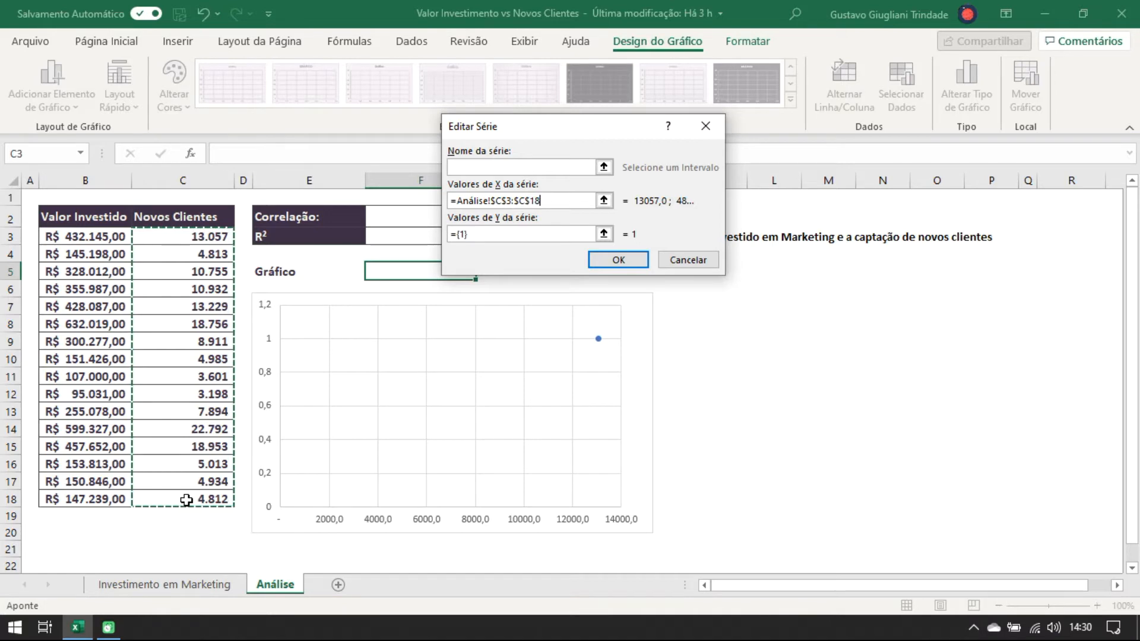
# - Set the series' Y values to the Valor Investido range B3:B18 and apply the data source
pyautogui.press('Tab')
pyautogui.press('BackSpace')
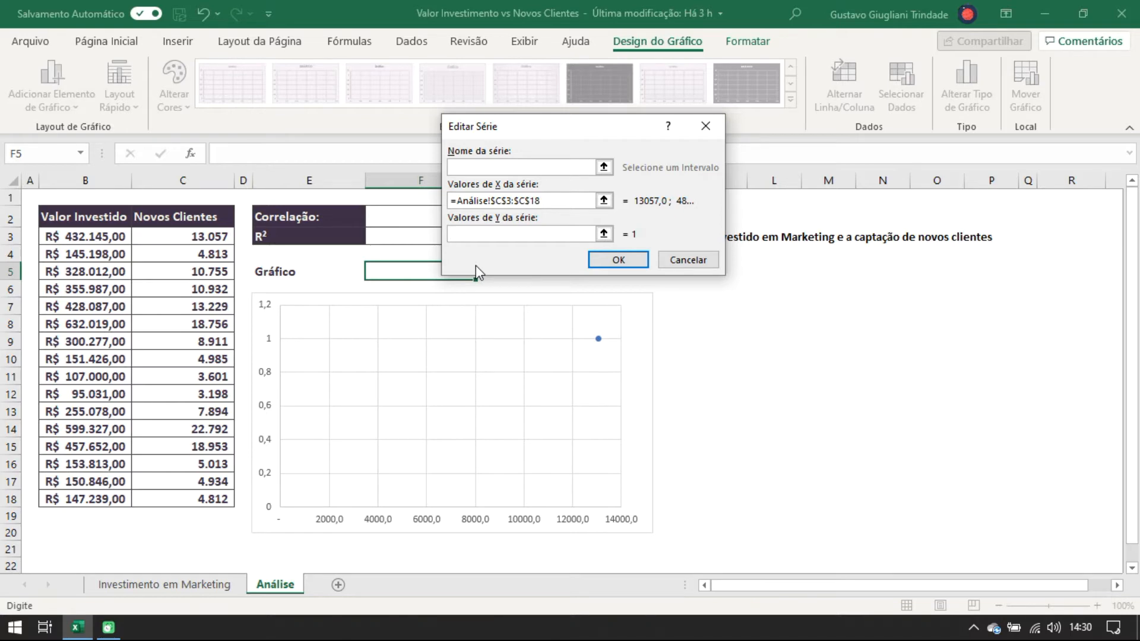
pyautogui.click(604, 234)
pyautogui.moveTo(100, 233); pyautogui.dragTo(73, 499)
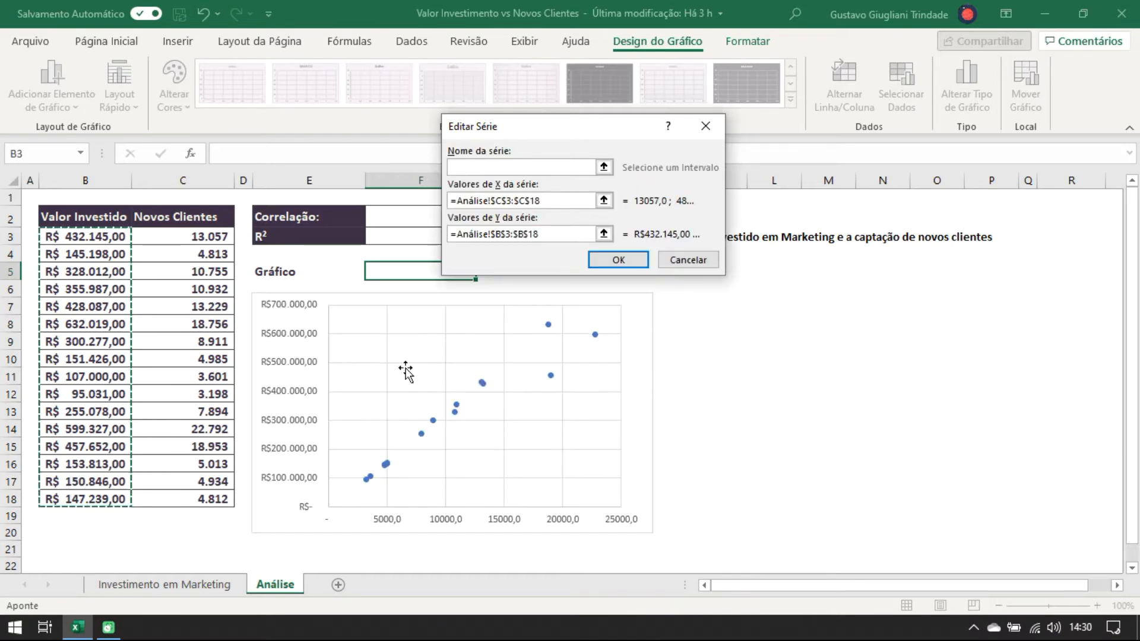
pyautogui.click(597, 266)
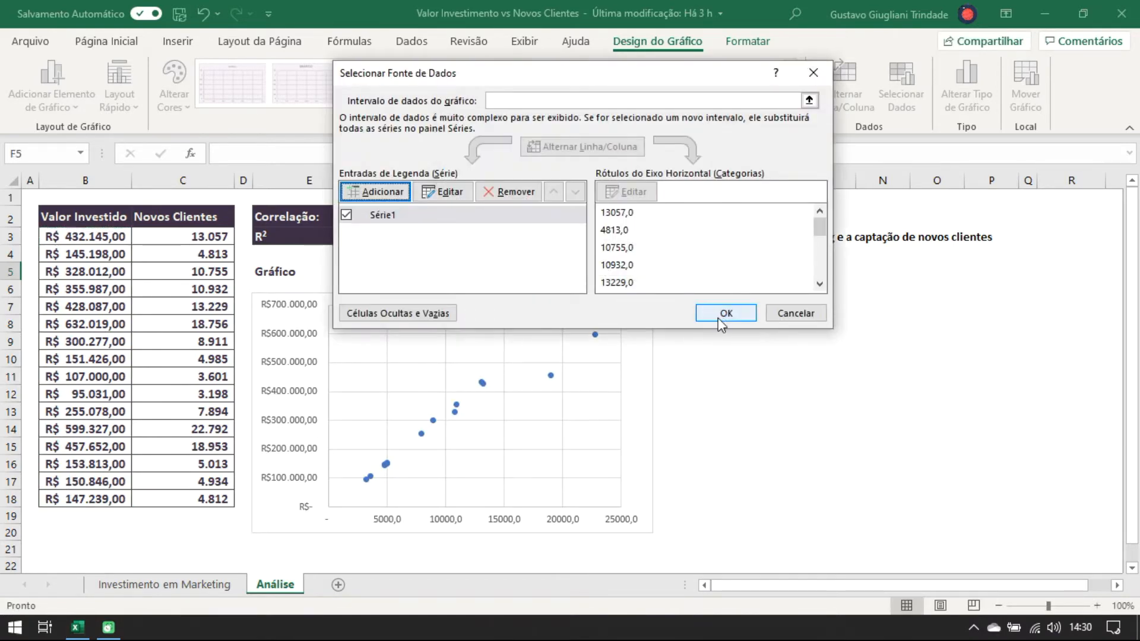
pyautogui.click(706, 313)
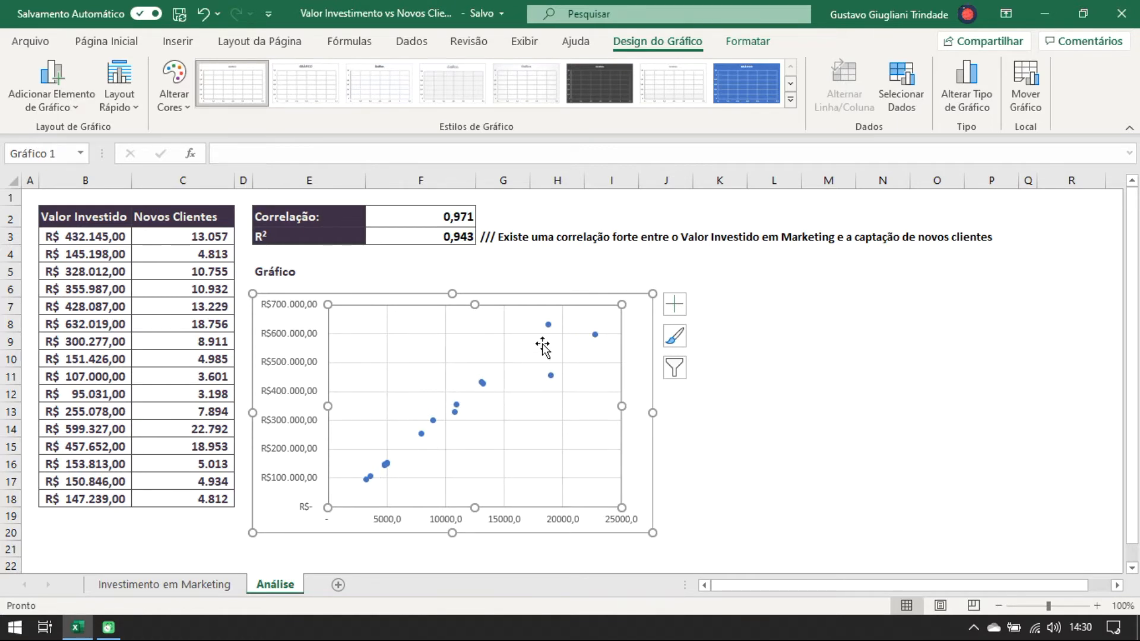
# - Format the series markers with a solid purple fill and no border line
pyautogui.rightClick(549, 325)
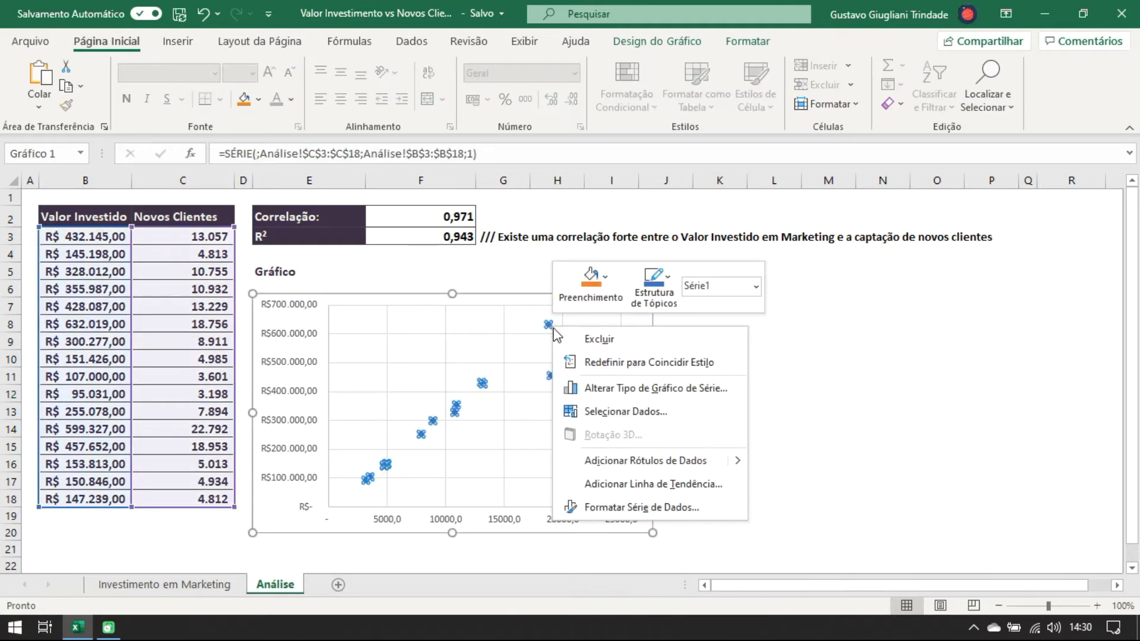
pyautogui.click(618, 506)
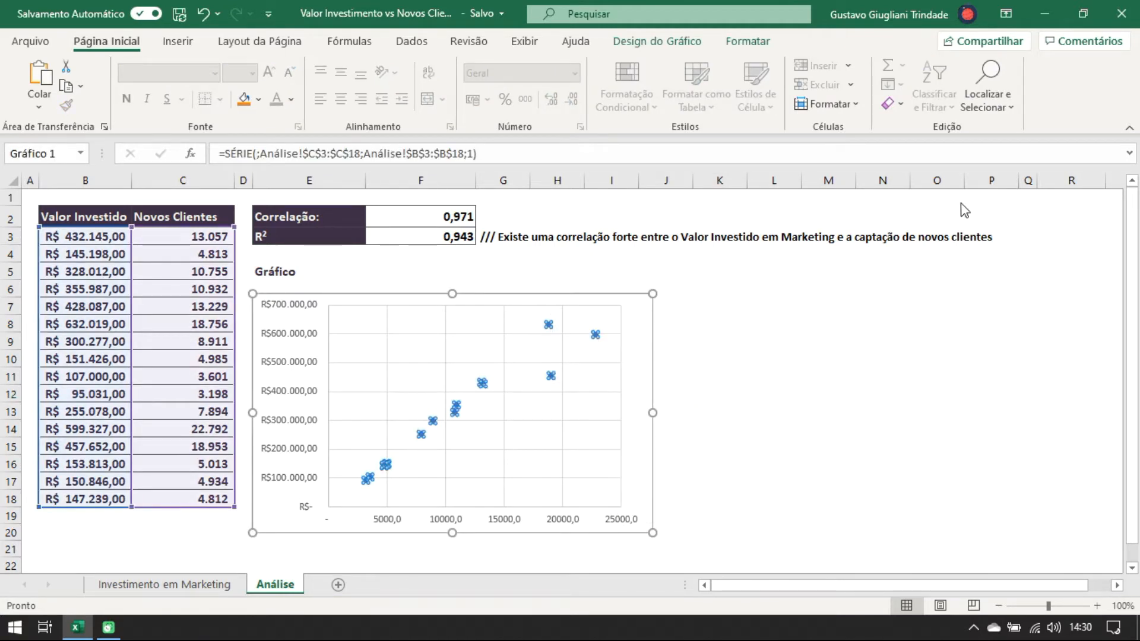
pyautogui.click(927, 248)
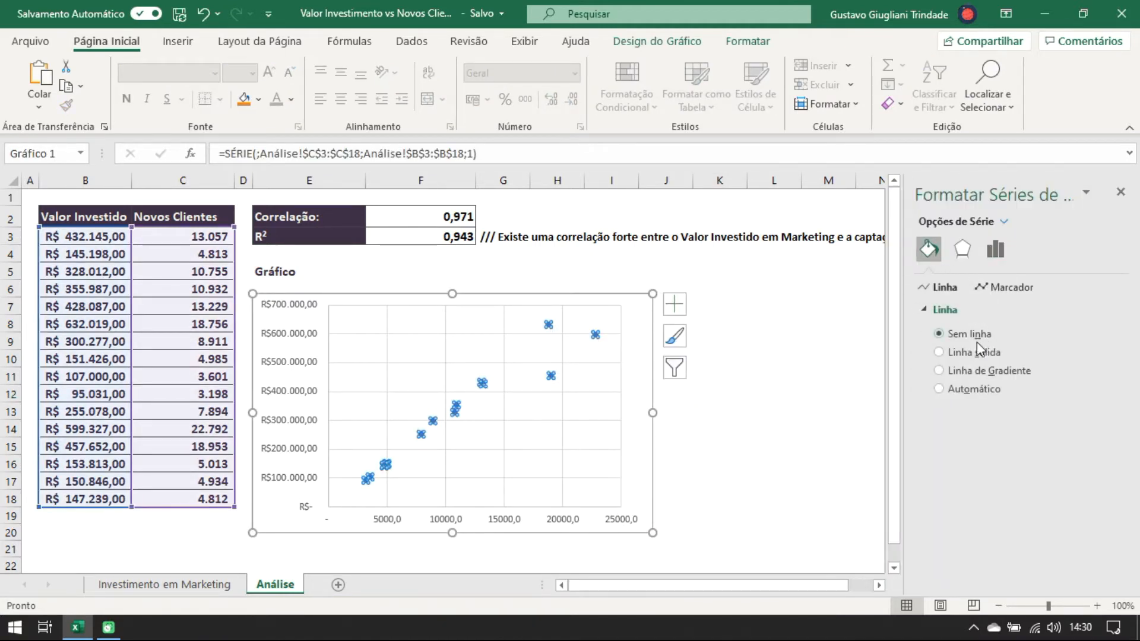
pyautogui.click(987, 287)
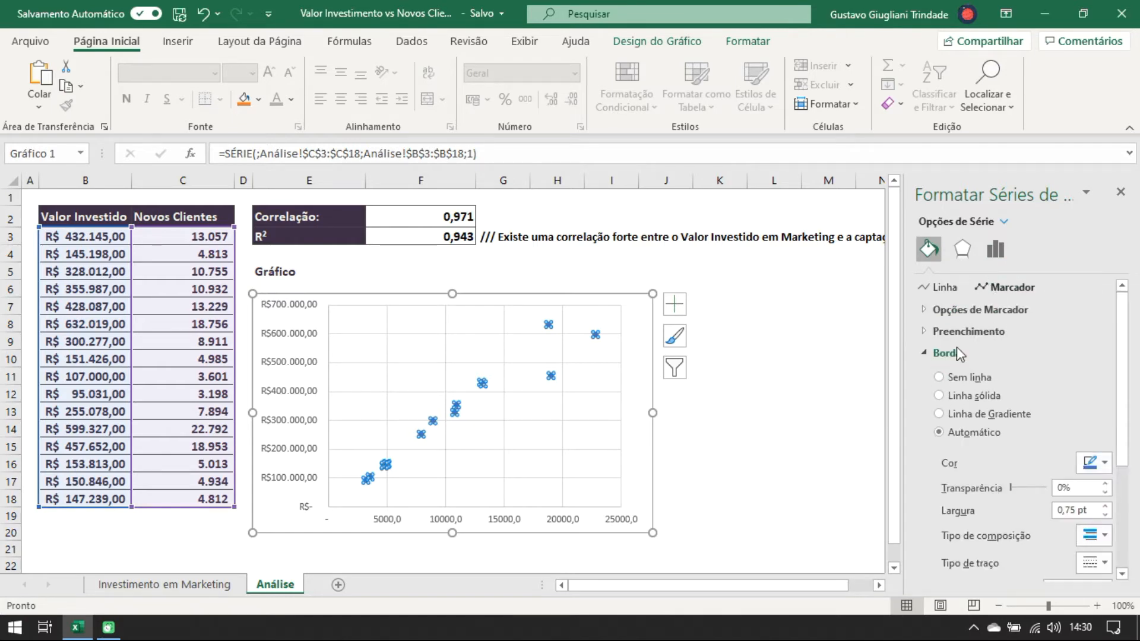
pyautogui.click(925, 331)
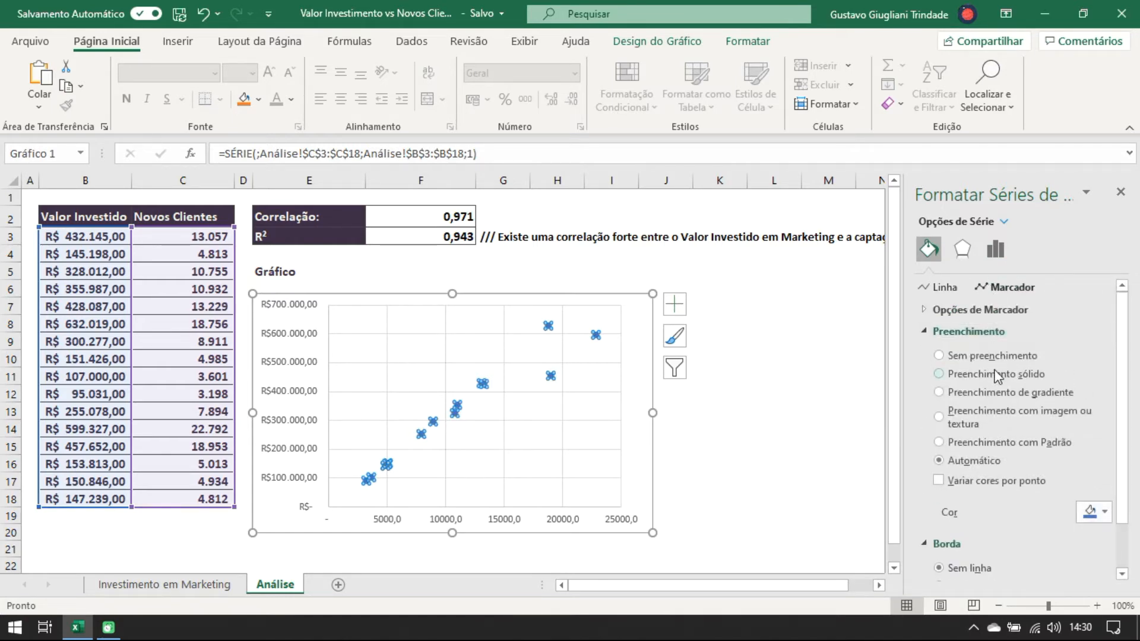
pyautogui.click(1091, 512)
pyautogui.click(1016, 468)
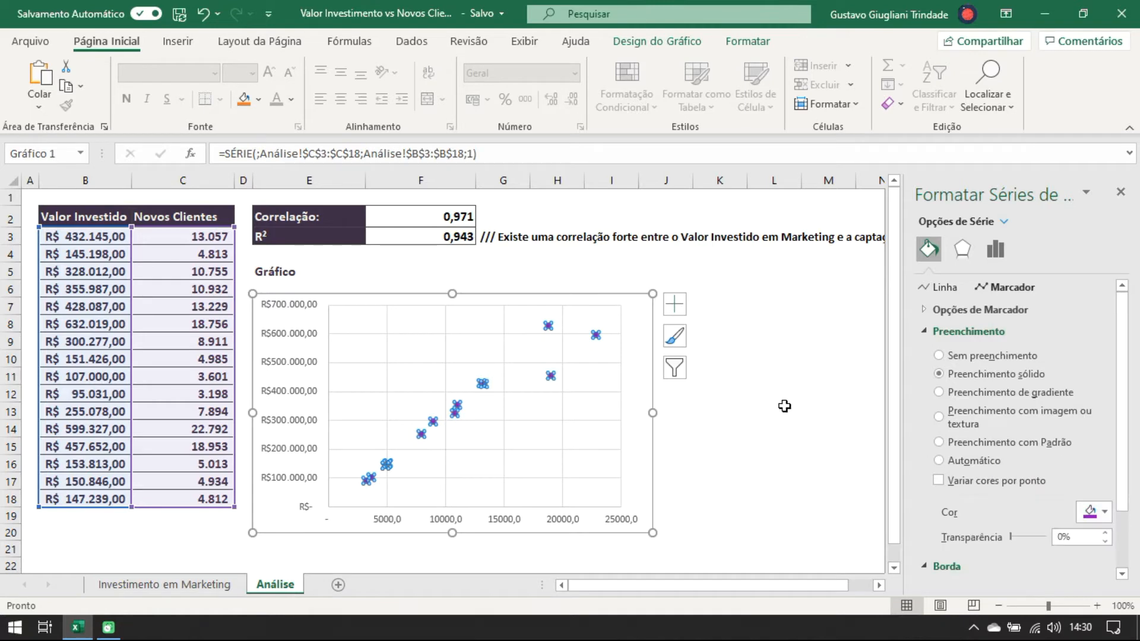
pyautogui.click(782, 402)
pyautogui.click(555, 419)
pyautogui.click(720, 376)
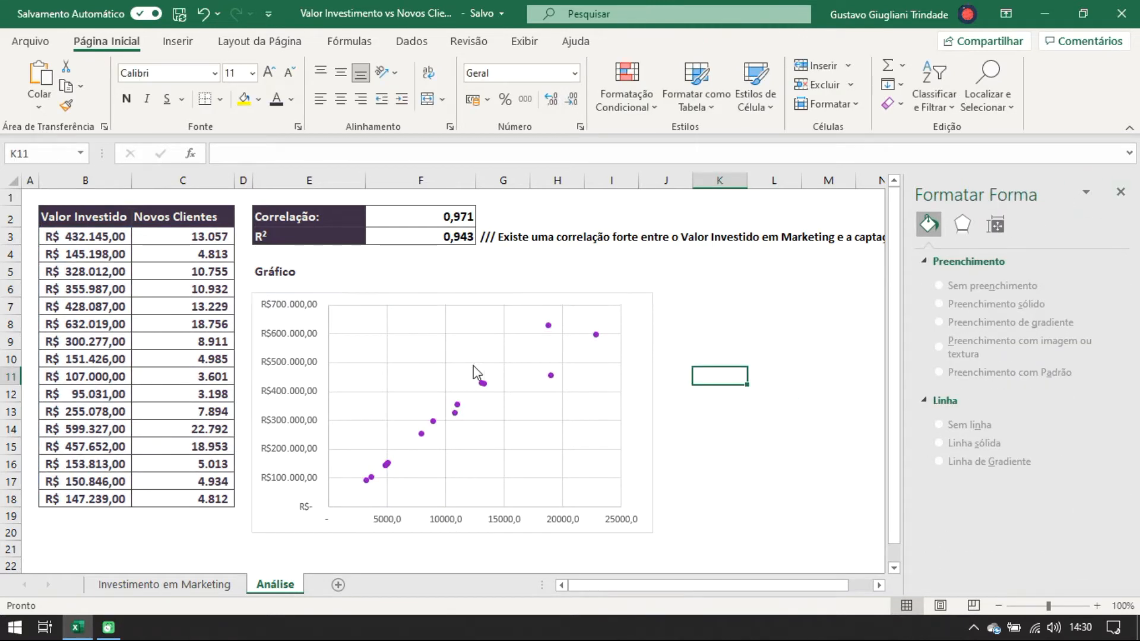
# - Add a linear trendline to the scatter chart and open its formatting options
pyautogui.click(455, 346)
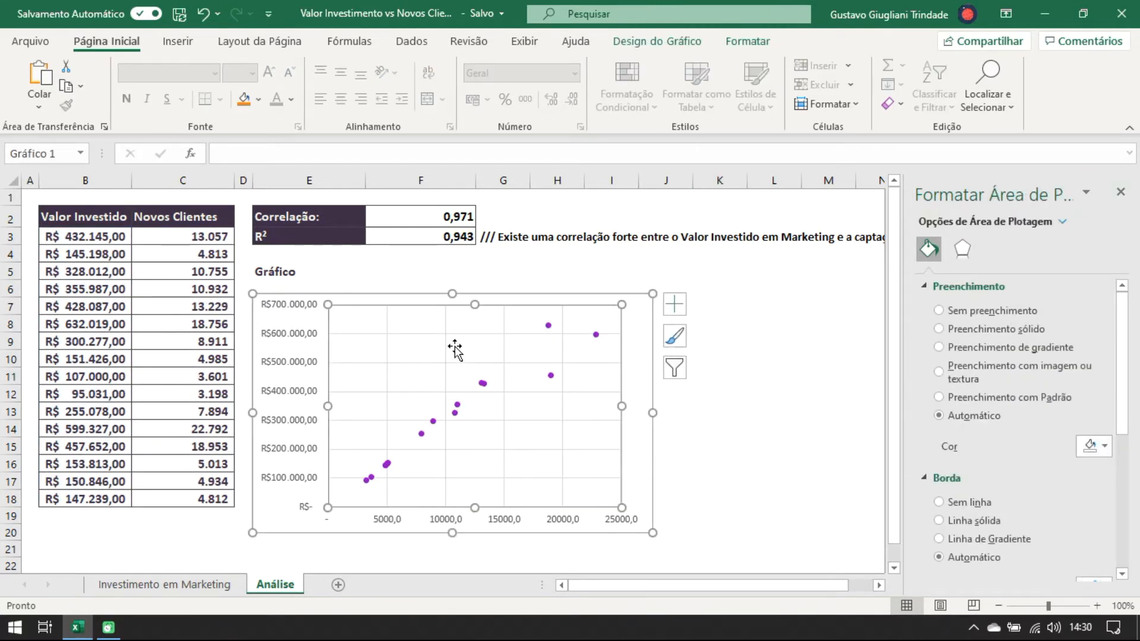
pyautogui.click(674, 306)
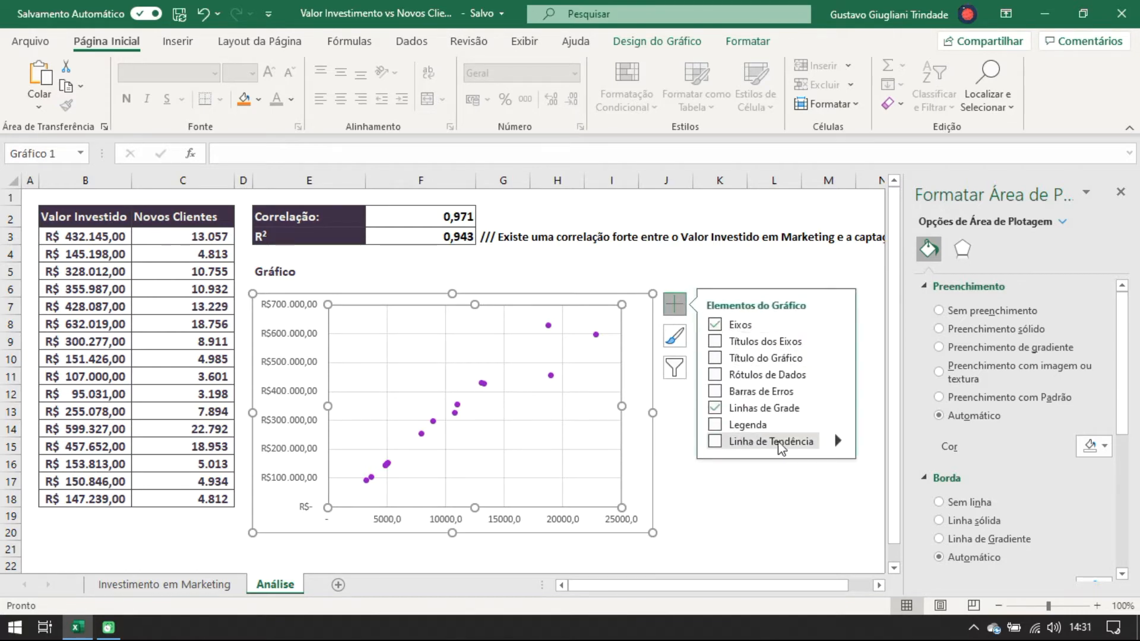
pyautogui.click(716, 442)
pyautogui.click(698, 480)
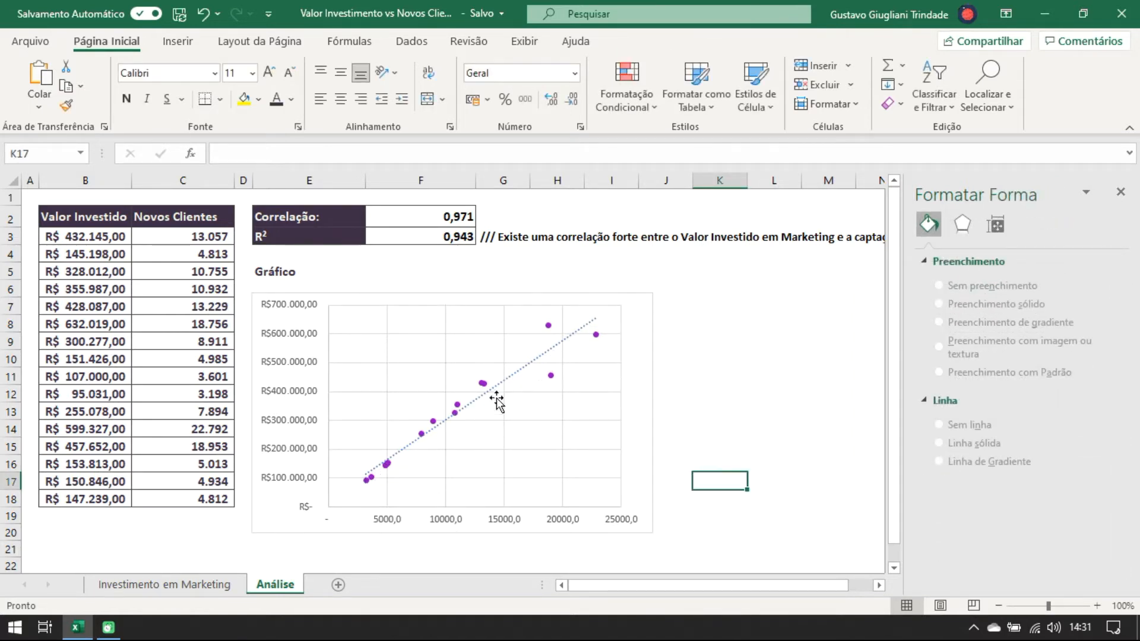
pyautogui.rightClick(534, 363)
pyautogui.rightClick(529, 366)
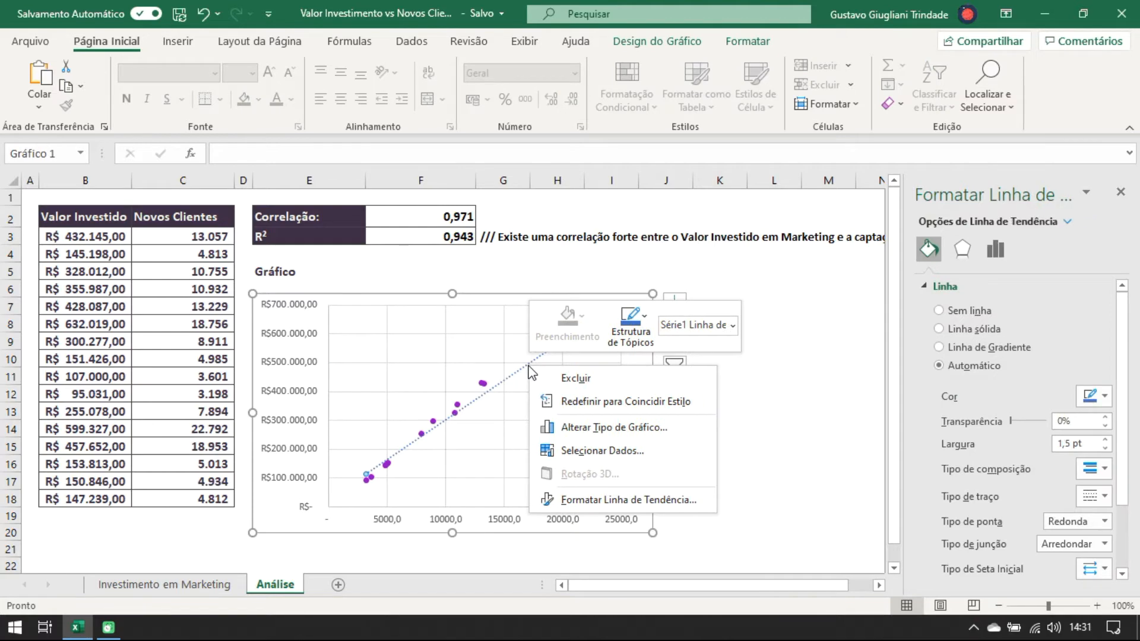
pyautogui.click(583, 500)
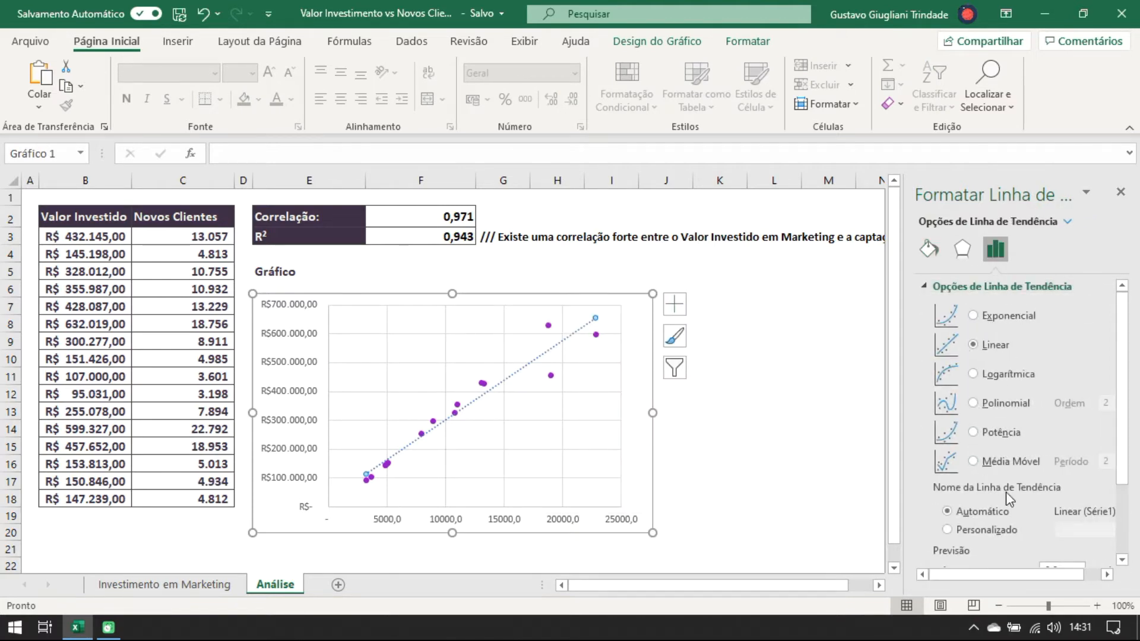
# - Try the exponential, logarithmic, polynomial, power and moving average trendline types, returning to Linear
pyautogui.click(1011, 321)
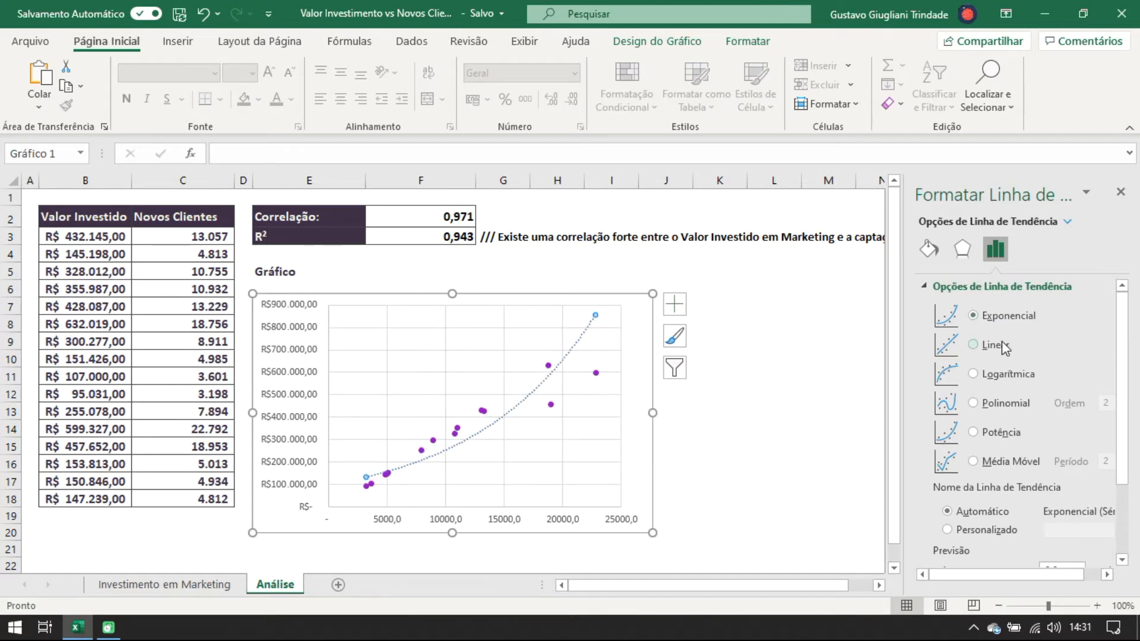
pyautogui.click(998, 347)
pyautogui.click(1004, 375)
pyautogui.click(1009, 401)
pyautogui.click(1011, 433)
pyautogui.click(1011, 461)
pyautogui.click(993, 324)
pyautogui.click(990, 345)
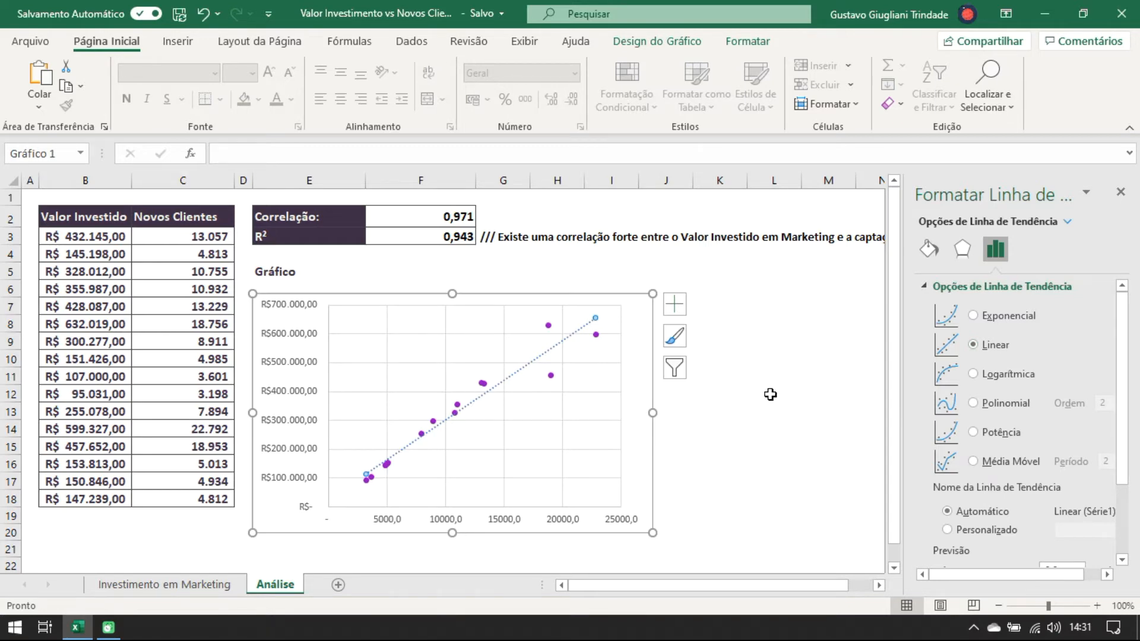
# - Colour the trendline black, display its equation on the chart and close the formatting options
pyautogui.click(930, 250)
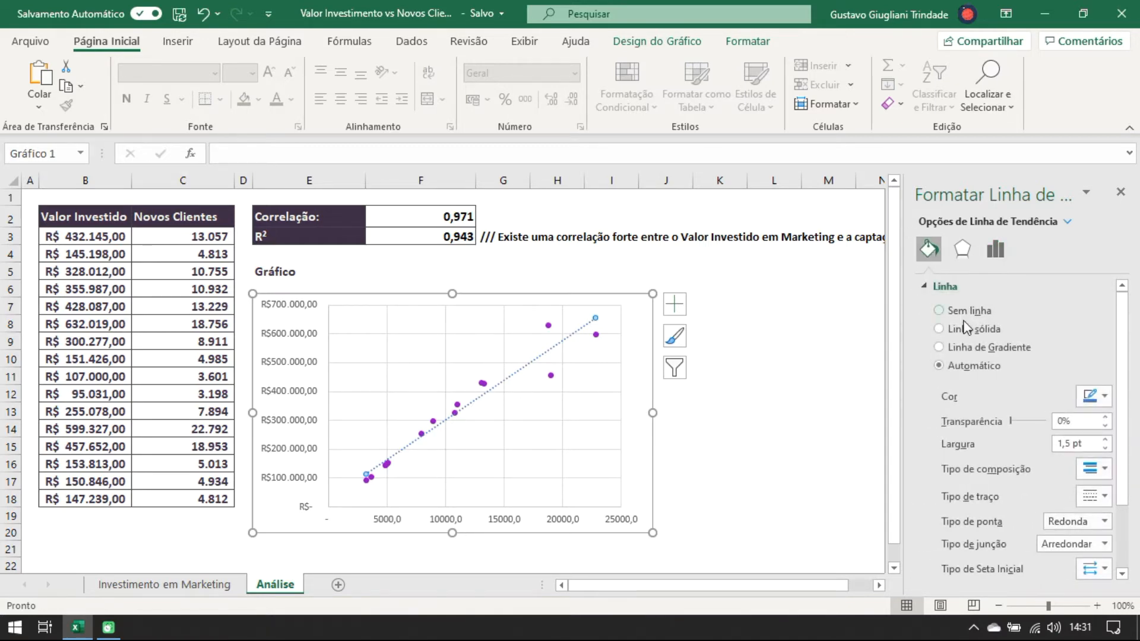
pyautogui.click(996, 248)
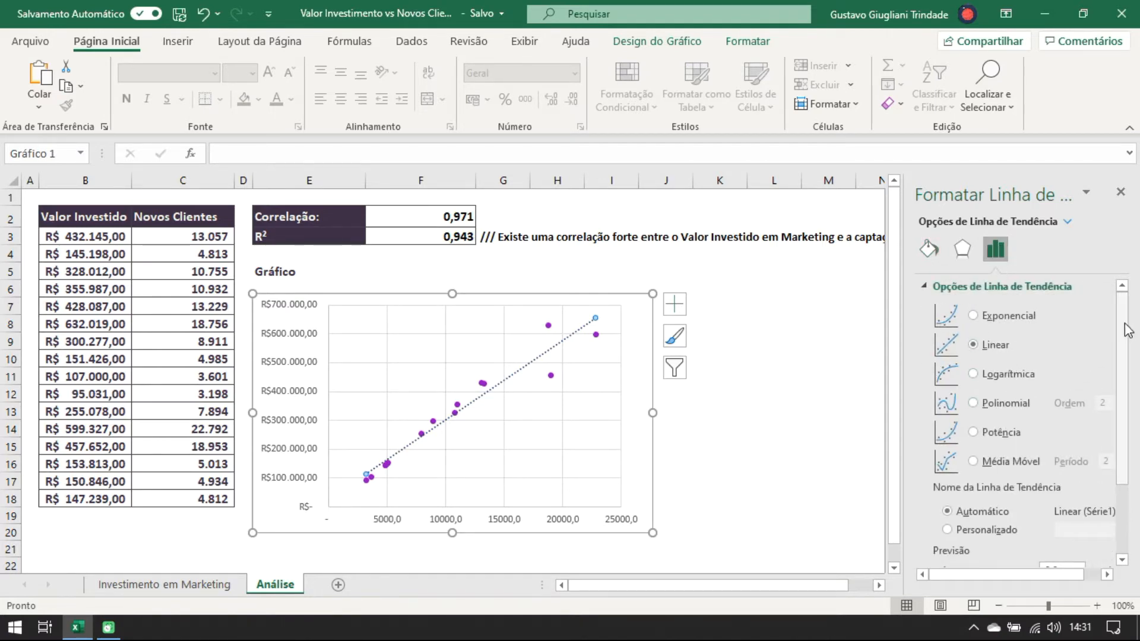
pyautogui.moveTo(1124, 333); pyautogui.dragTo(1132, 446)
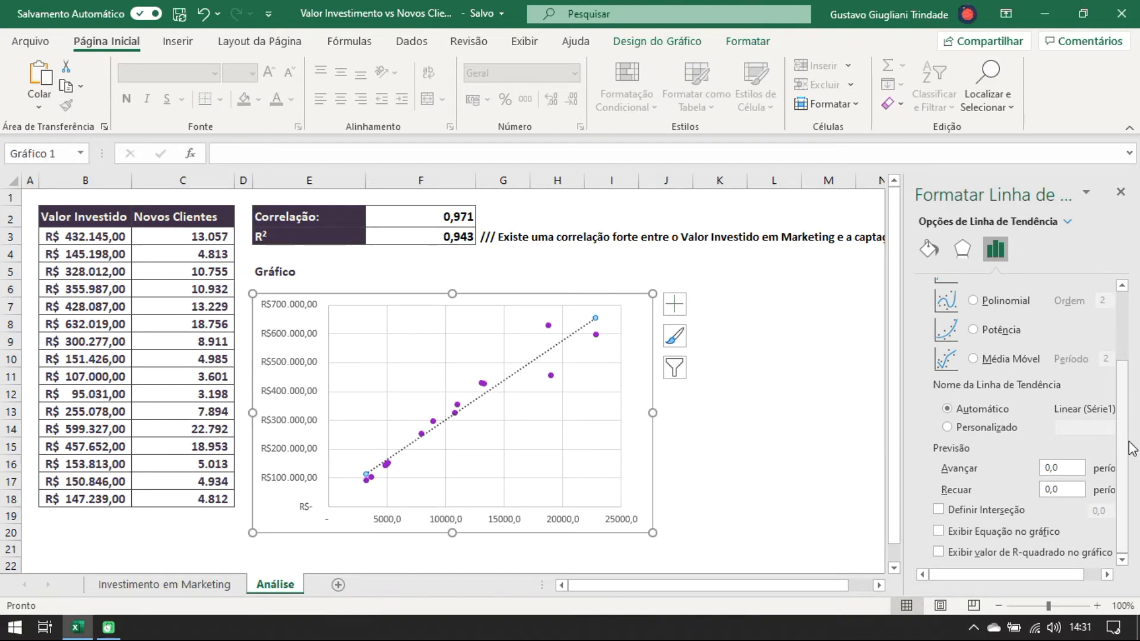
pyautogui.hotkey('ctrl', '4')
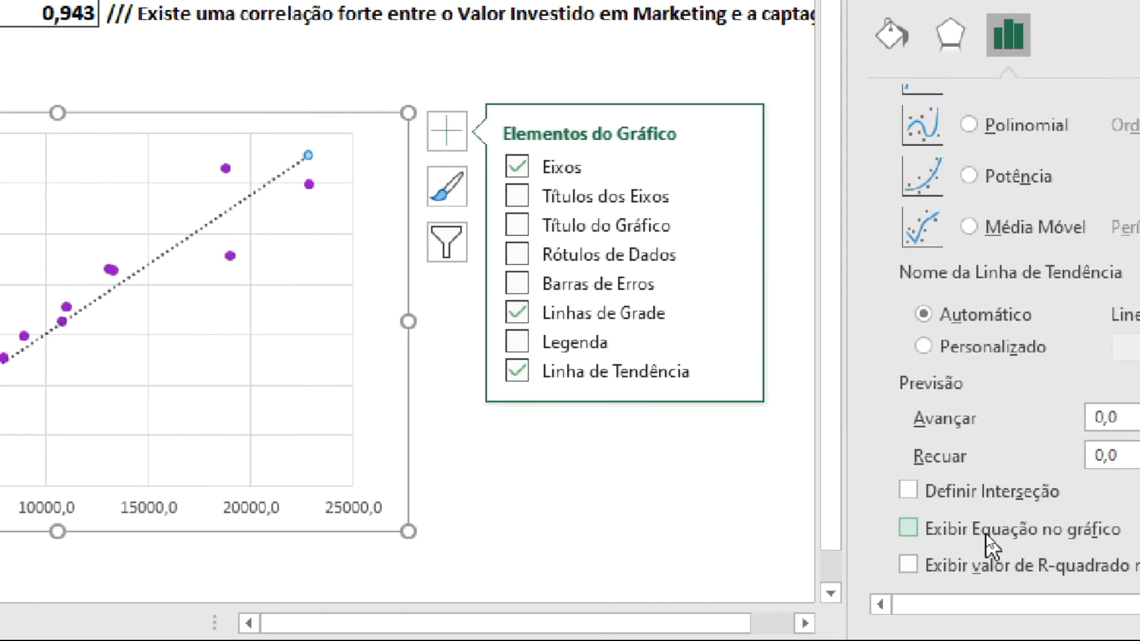
pyautogui.press('Escape')
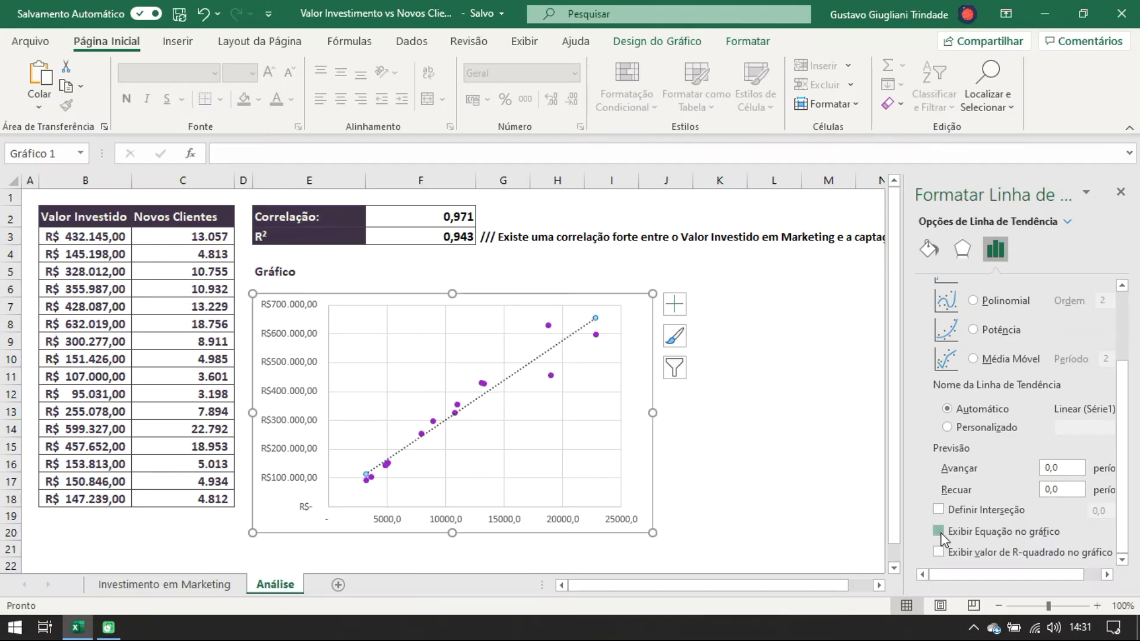
pyautogui.click(939, 530)
pyautogui.click(534, 319)
pyautogui.click(1120, 192)
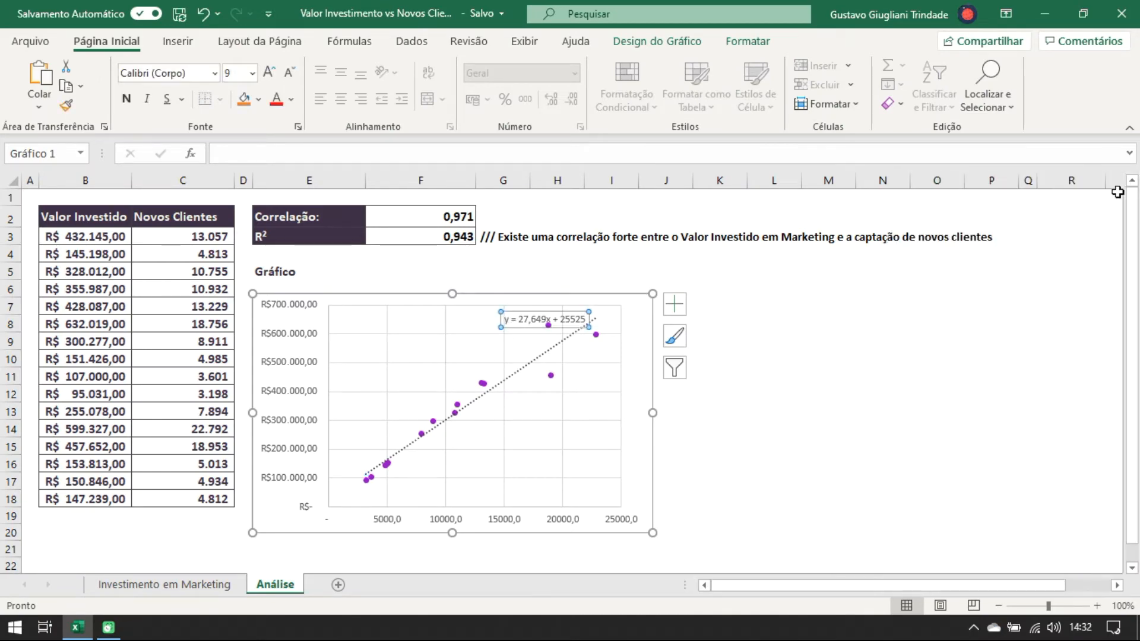
# - Move the trendline equation to the empty upper-left area of the plot and enlarge its font to 18
pyautogui.moveTo(517, 315); pyautogui.dragTo(398, 325)
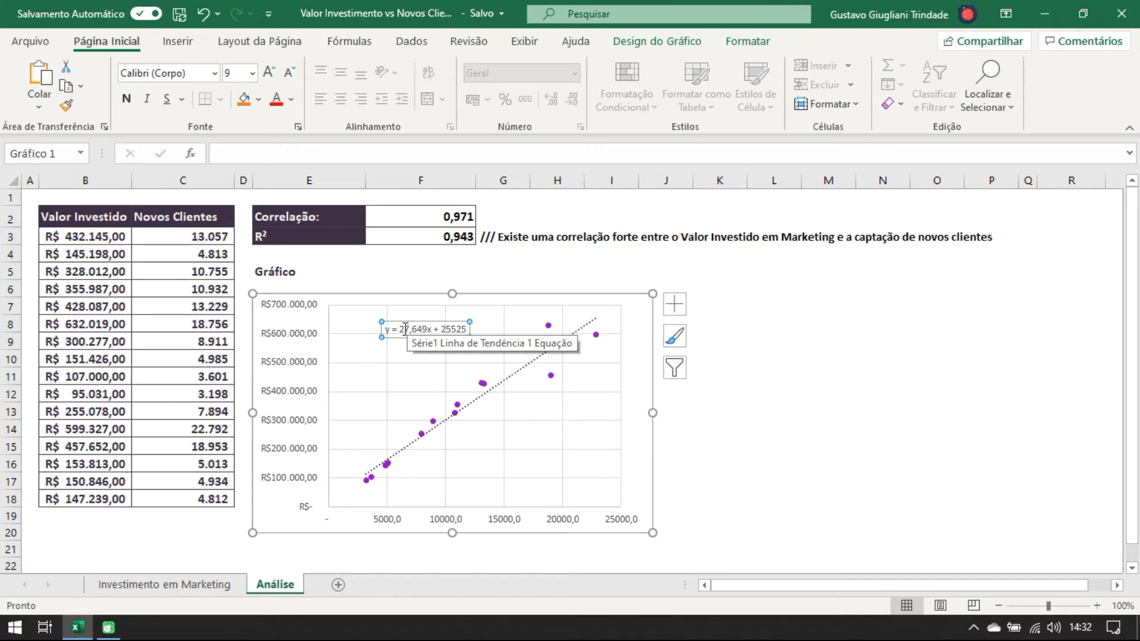
pyautogui.moveTo(393, 327); pyautogui.dragTo(469, 330)
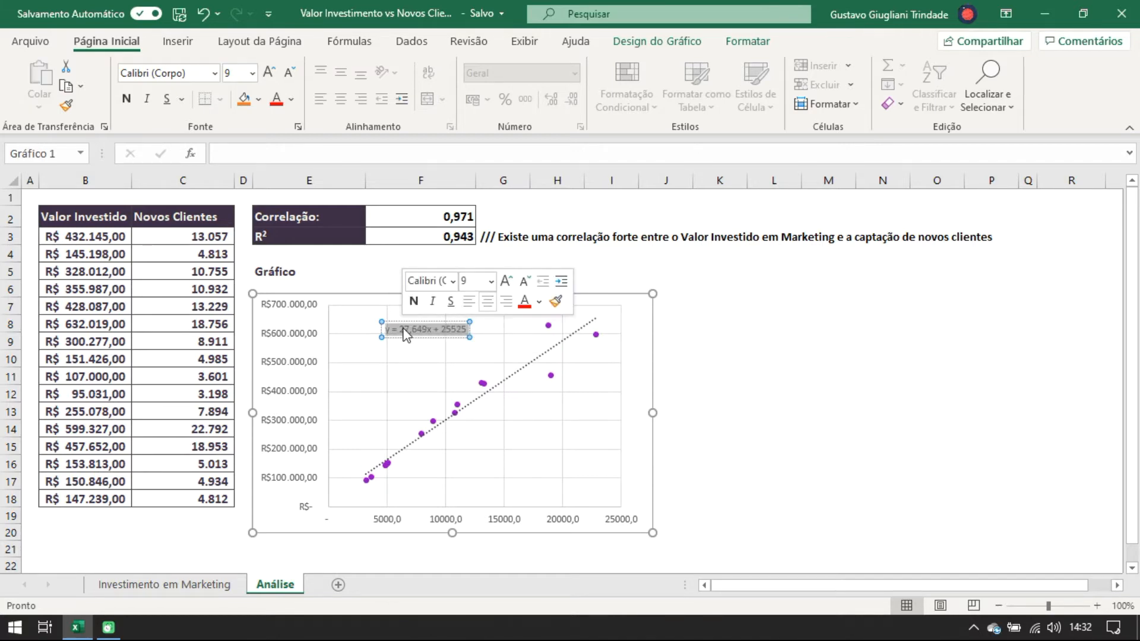
pyautogui.click(505, 280)
pyautogui.click(504, 281)
pyautogui.click(505, 280)
pyautogui.click(504, 280)
pyautogui.click(505, 280)
pyautogui.click(505, 281)
pyautogui.moveTo(392, 322)
pyautogui.mouseDown()
pyautogui.moveTo(445, 310)
pyautogui.moveTo(399, 312)
pyautogui.mouseUp()
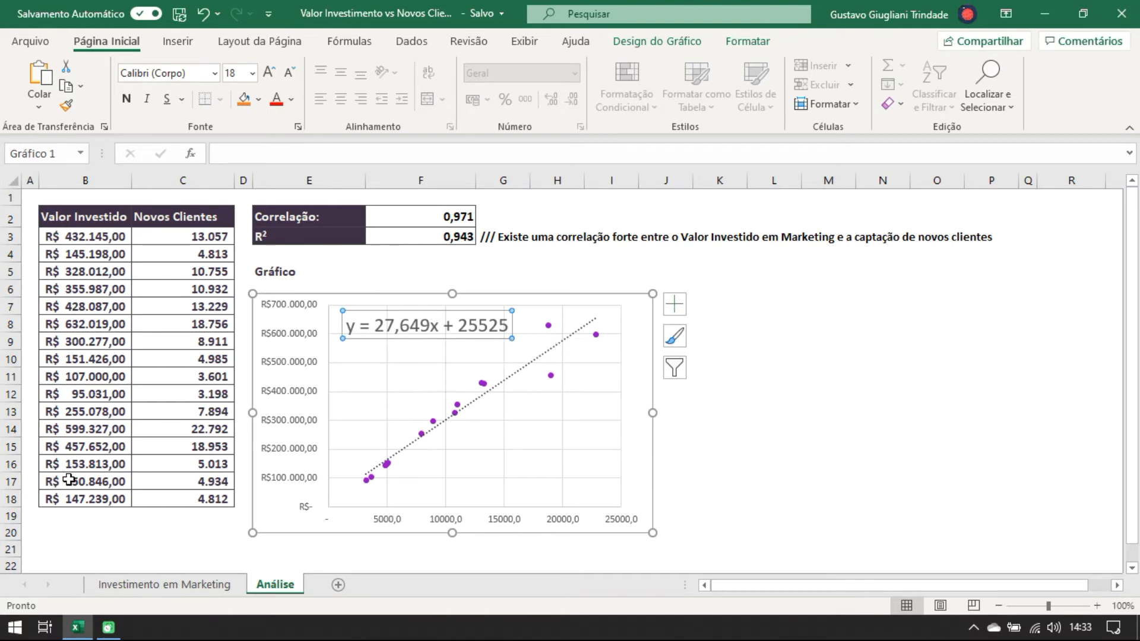
# - Duplicate the Correlação label and value cells into E22:F22 below the scatter chart
pyautogui.moveTo(307, 217); pyautogui.dragTo(417, 222)
pyautogui.hotkey('ctrl', 'c')
pyautogui.scroll(-3, 344, 267)
pyautogui.click(288, 404)
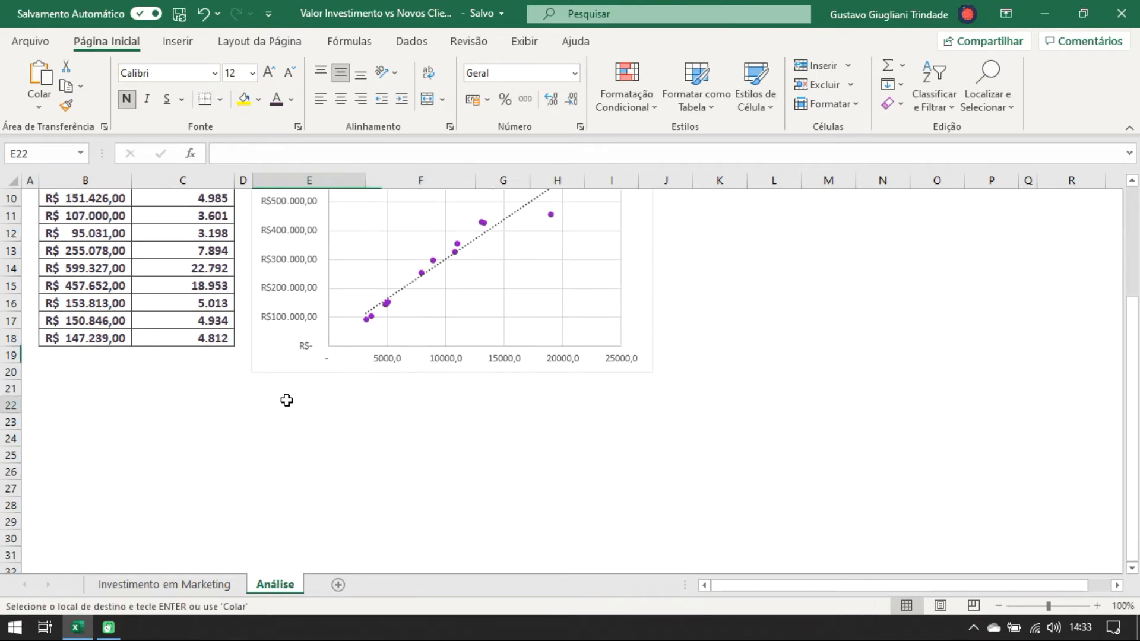
pyautogui.hotkey('ctrl', 'v')
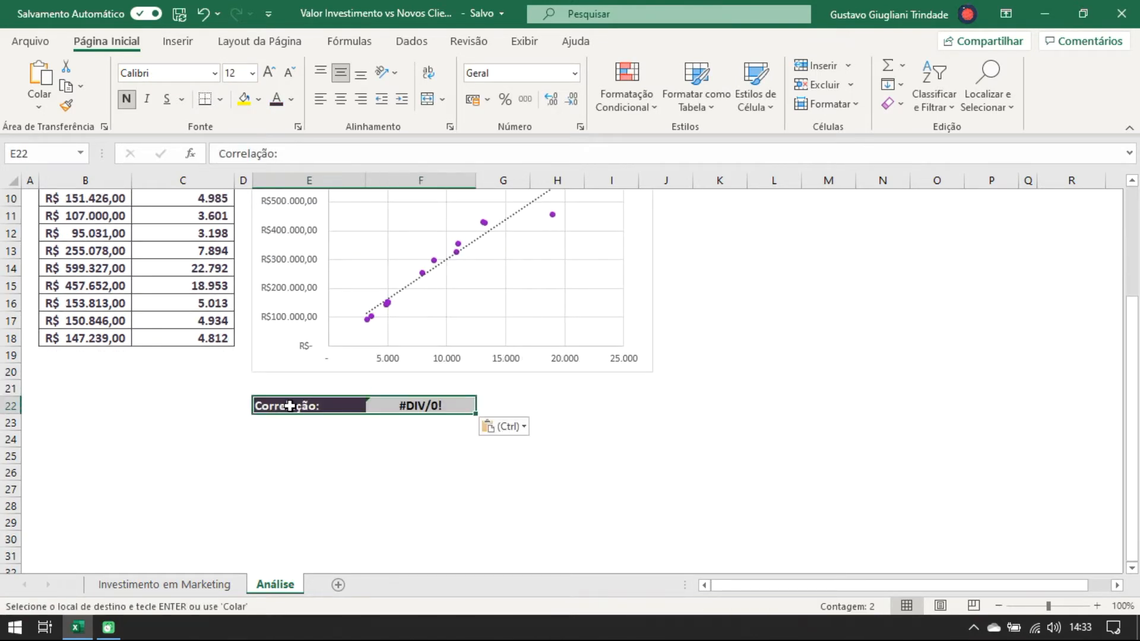
# - Relabel the copied row "Novos Clientes:", enter 5000 as its value and show it without decimals
pyautogui.write('N')
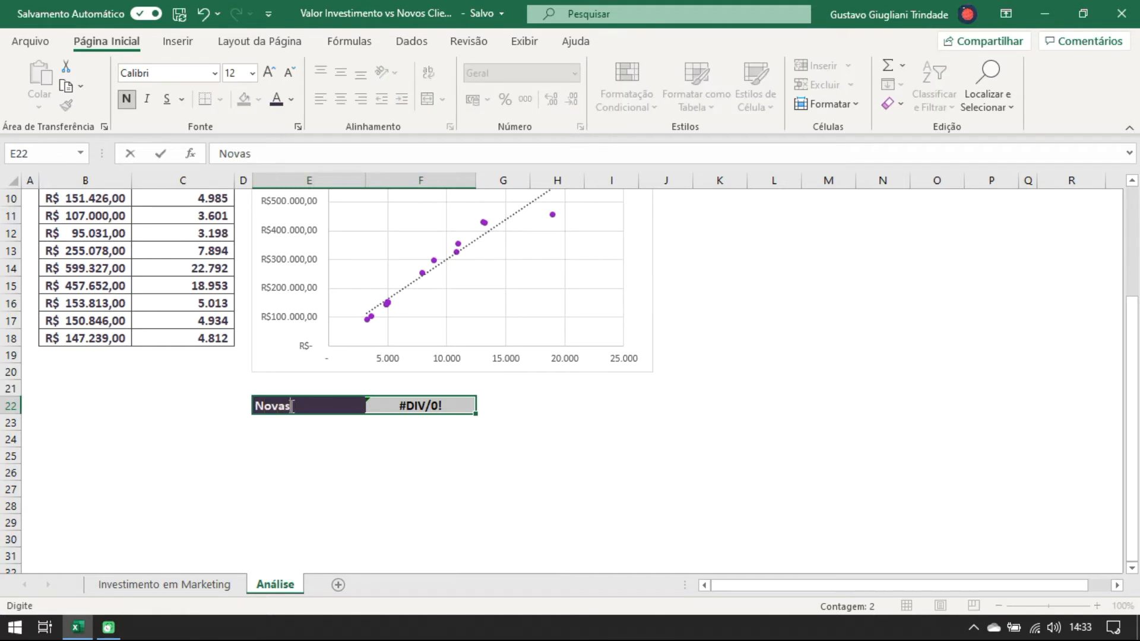
pyautogui.write('ovos Clientes')
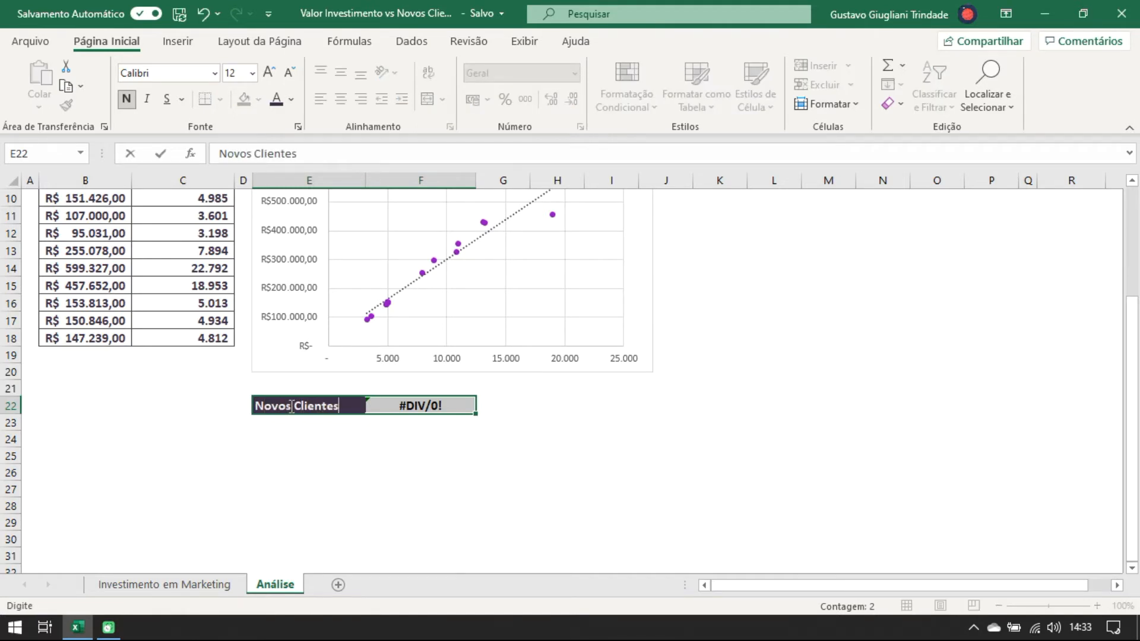
pyautogui.write(':')
pyautogui.press('Tab')
pyautogui.write('5000')
pyautogui.press('Return')
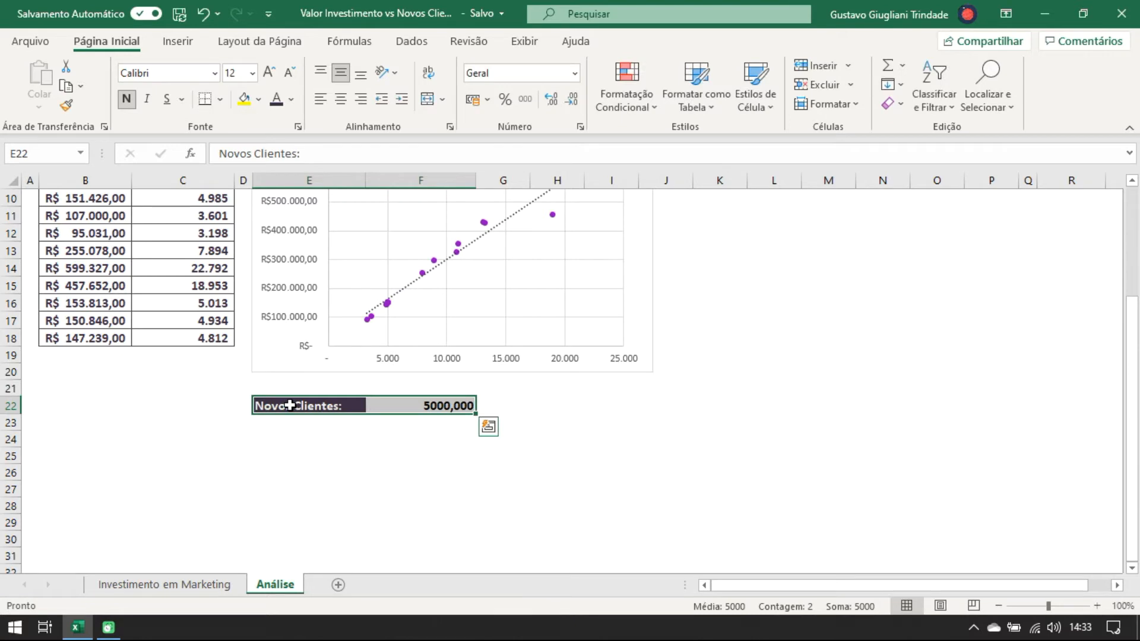
pyautogui.press('Right')
pyautogui.click(572, 99)
pyautogui.click(572, 99)
# - Add the note "/// Preencha com a quantidade de clientes desejados" in G22 beside the client count
pyautogui.press('Right')
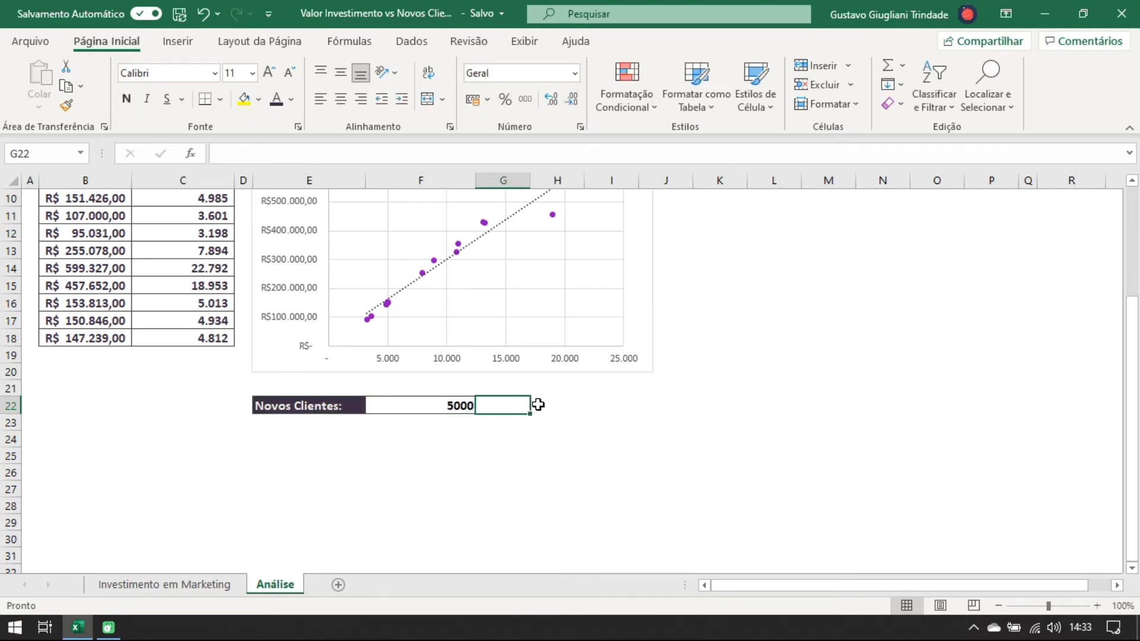
pyautogui.press('F2')
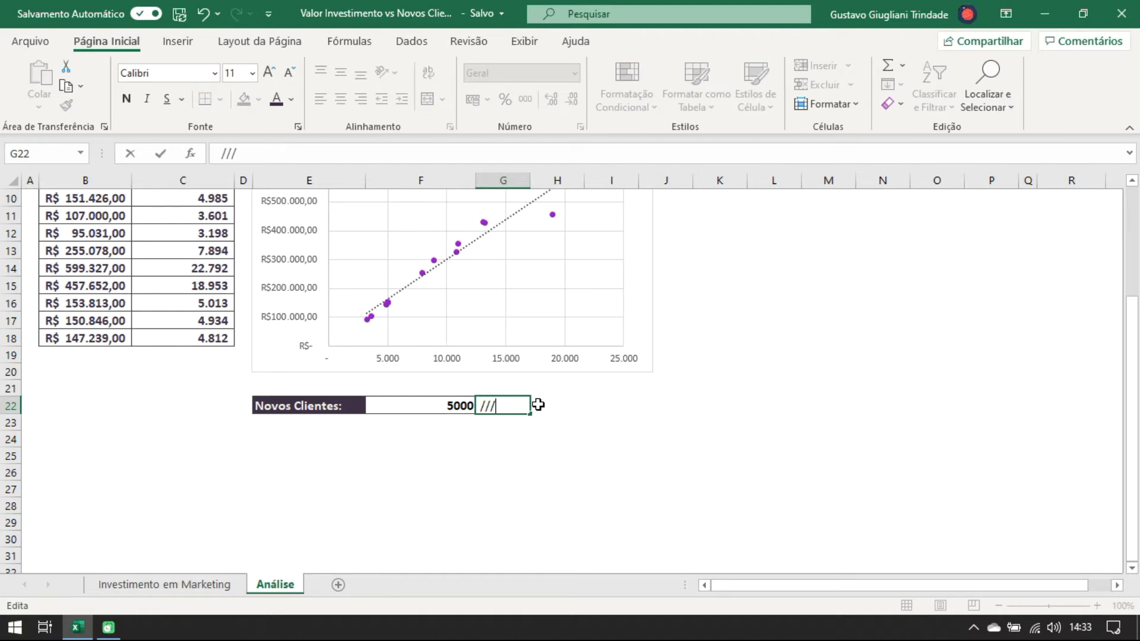
pyautogui.write('/// Preencha com a quantidade de clientes desejados')
pyautogui.press('Return')
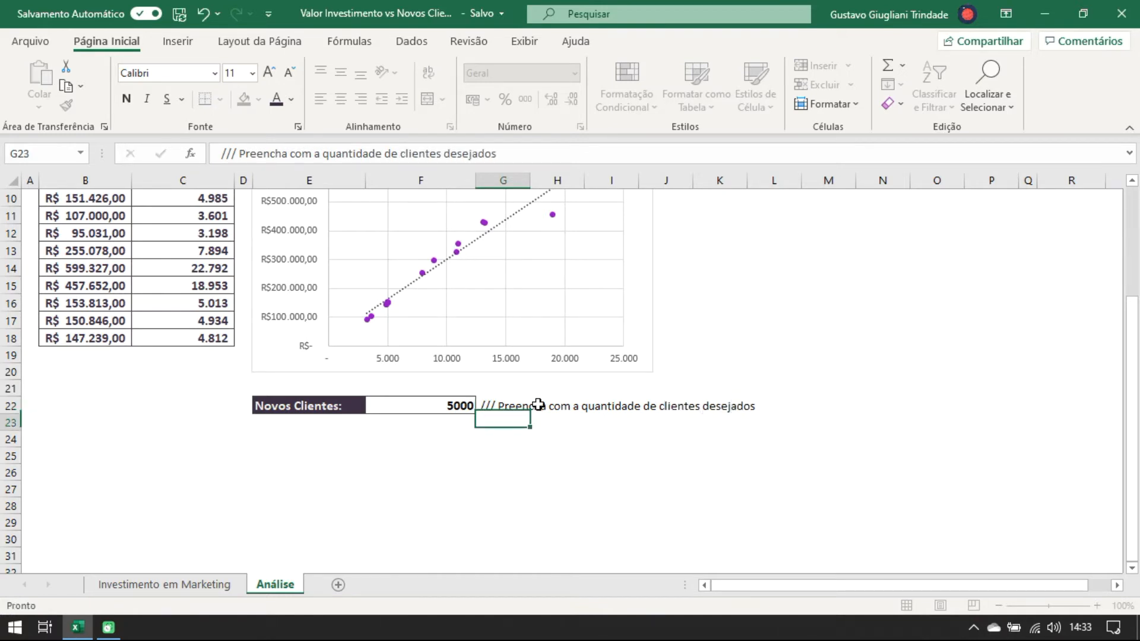
# - Duplicate the Novos Clientes row into row 23 and relabel the copy "Valor Previsto:"
pyautogui.write('Novos Clientes:\t5000')
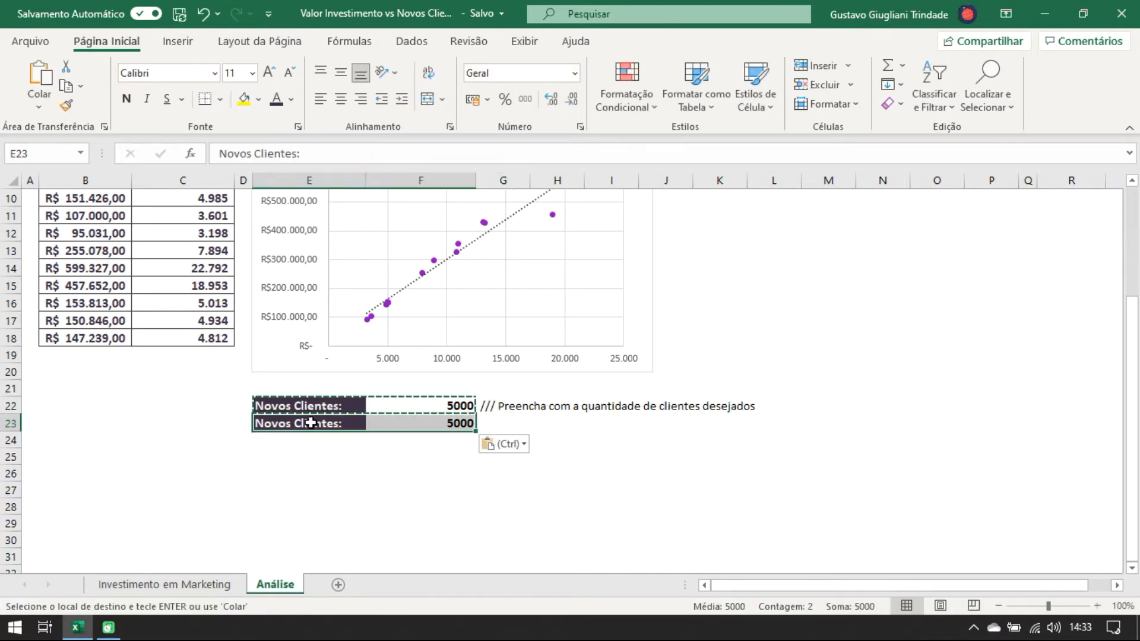
pyautogui.click(306, 456)
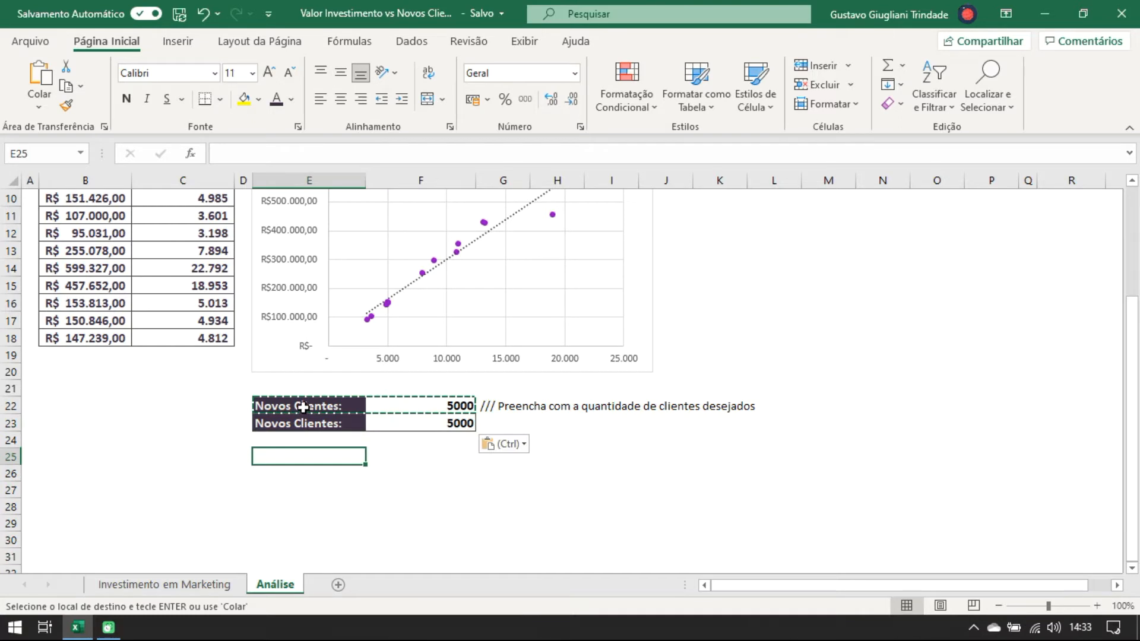
pyautogui.click(302, 425)
pyautogui.write('Valor Previsto:')
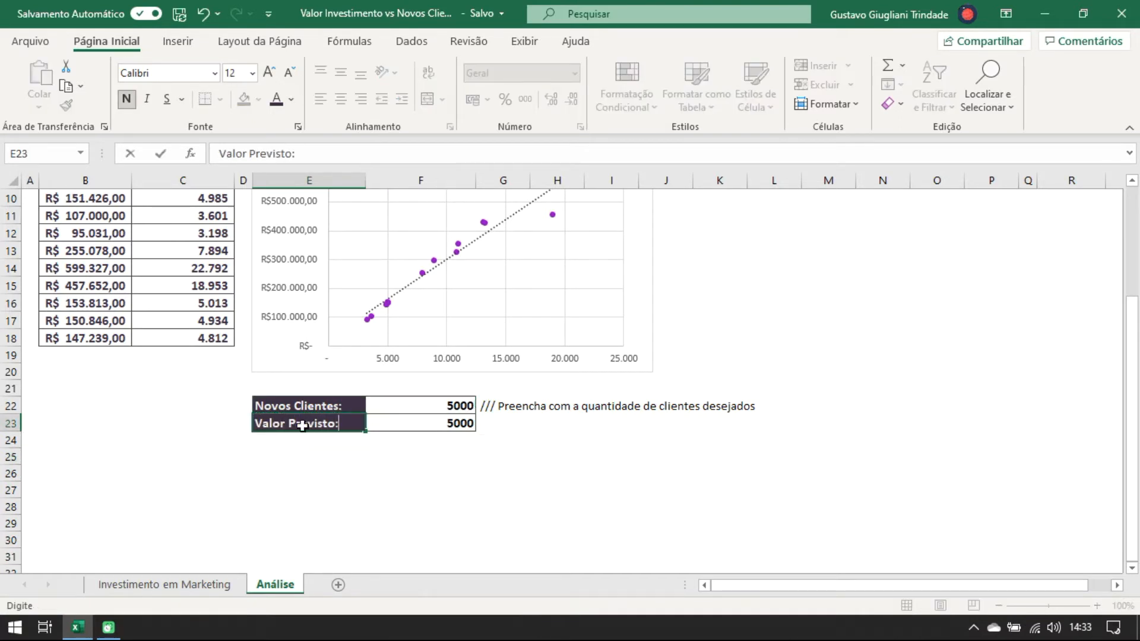
pyautogui.press('Tab')
# - Copy "= 27,649x + 25525" from the chart's trendline equation and paste it as the content of F23
pyautogui.scroll(2, 303, 426)
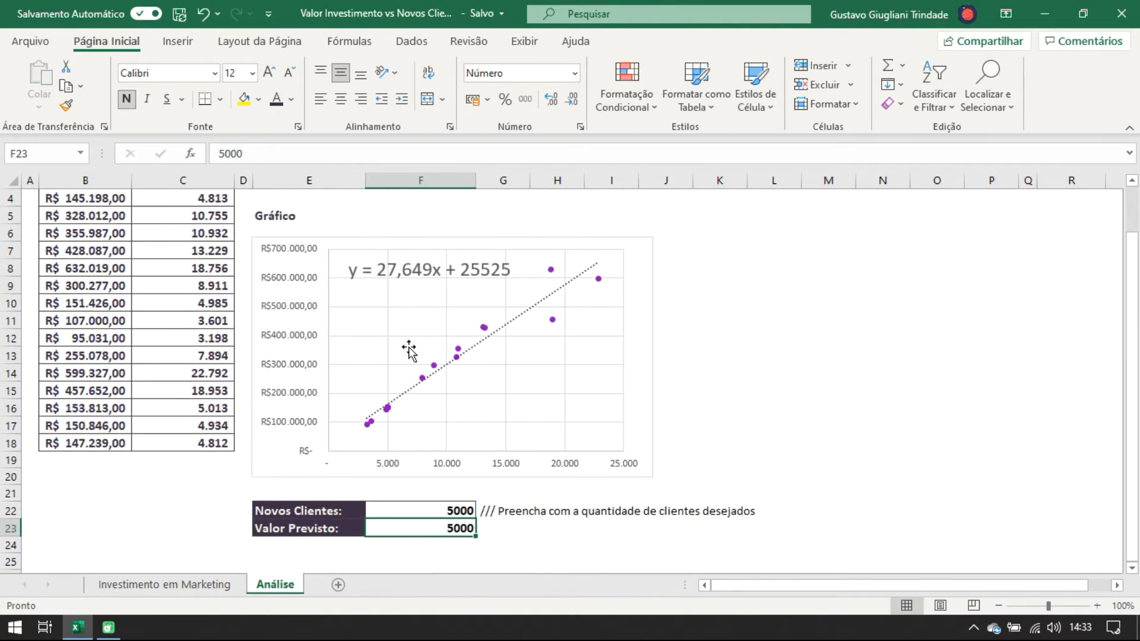
pyautogui.click(372, 262)
pyautogui.moveTo(367, 268); pyautogui.dragTo(514, 268)
pyautogui.hotkey('ctrl', 'c')
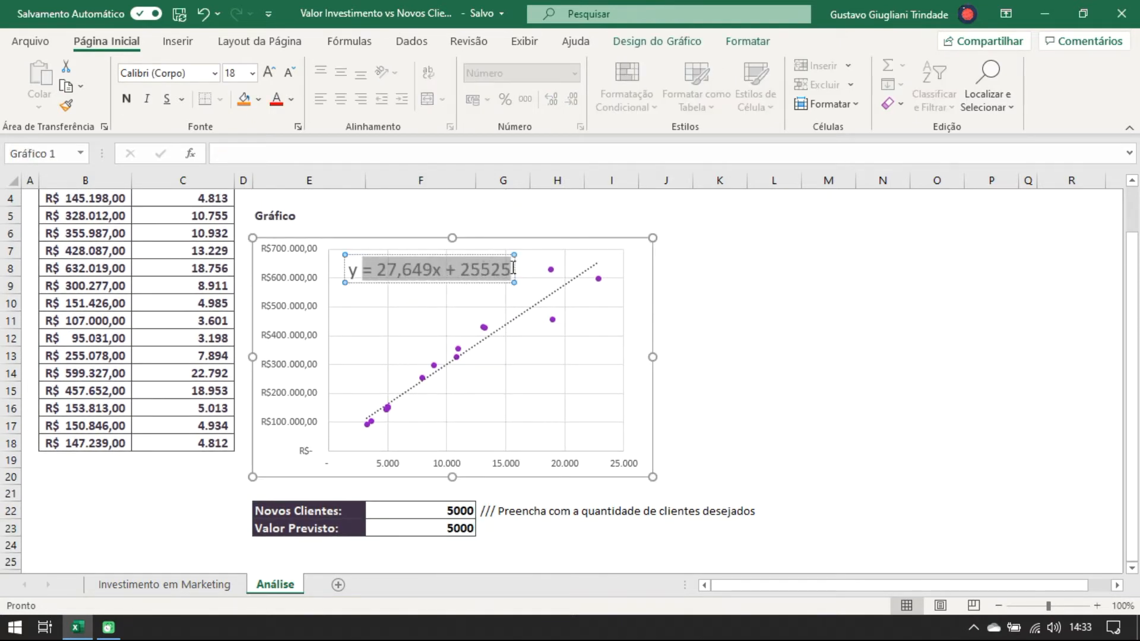
pyautogui.scroll(-3, 487, 285)
pyautogui.click(418, 370)
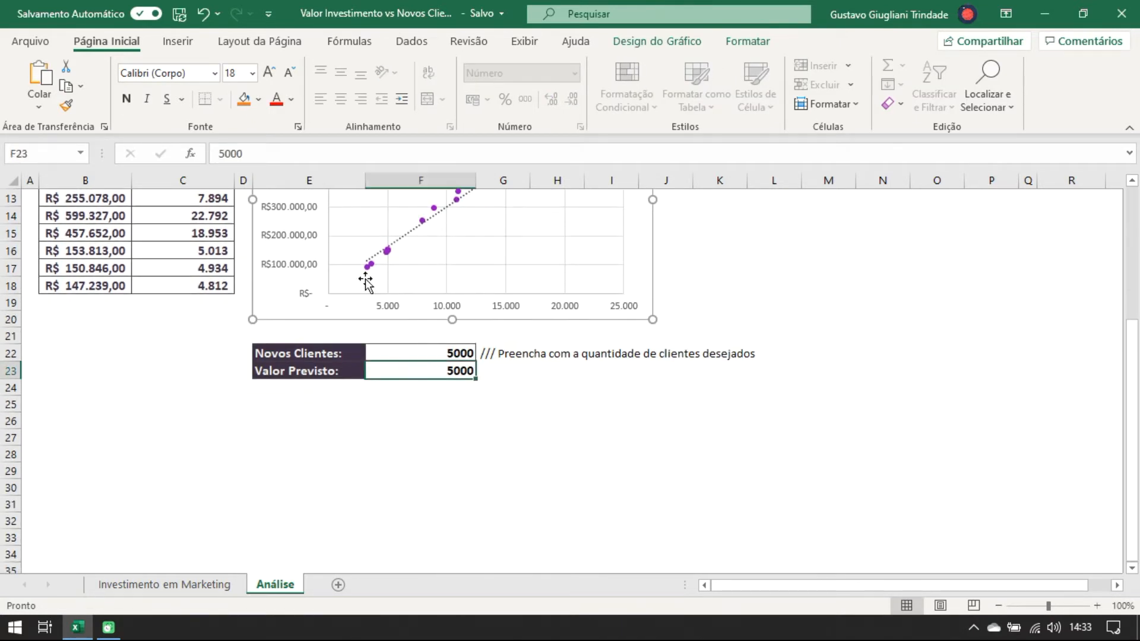
pyautogui.moveTo(282, 161); pyautogui.dragTo(201, 163)
pyautogui.hotkey('ctrl', 'v')
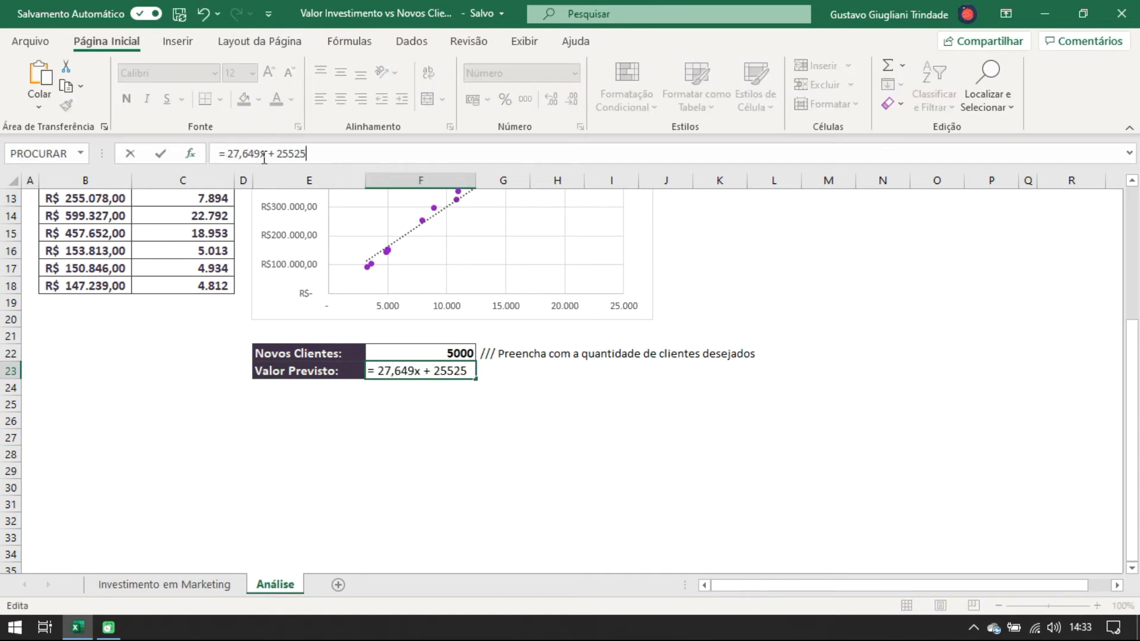
# - Turn the Valor Previsto formula into = 27,649*F22 + 25525 and give the cell the R$ accounting format
pyautogui.write('*')
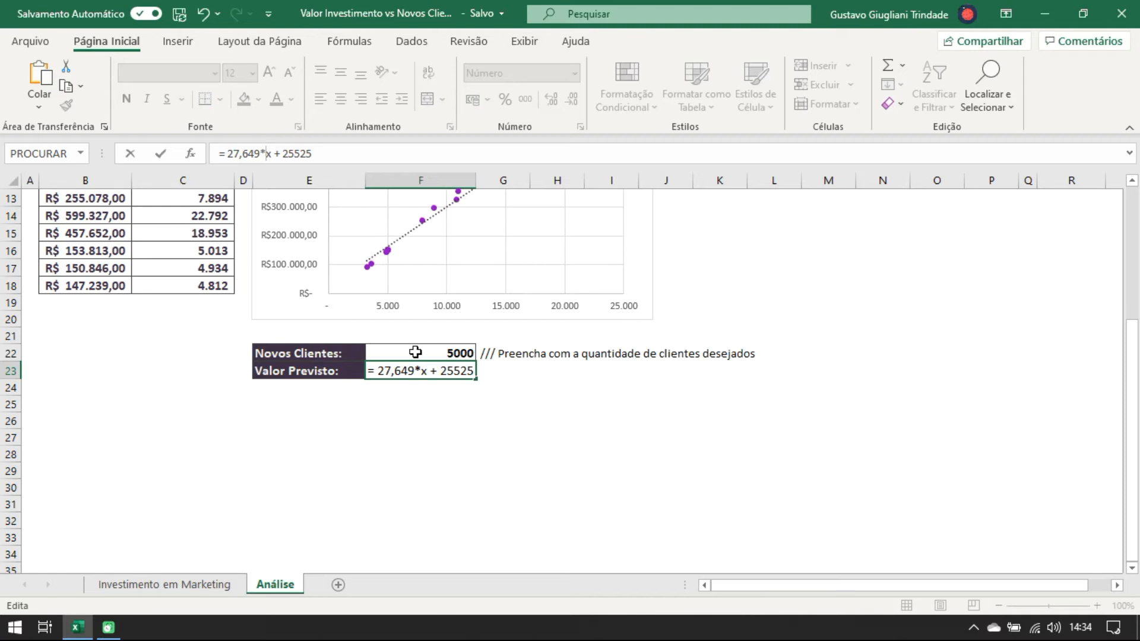
pyautogui.press('Delete')
pyautogui.click(395, 354)
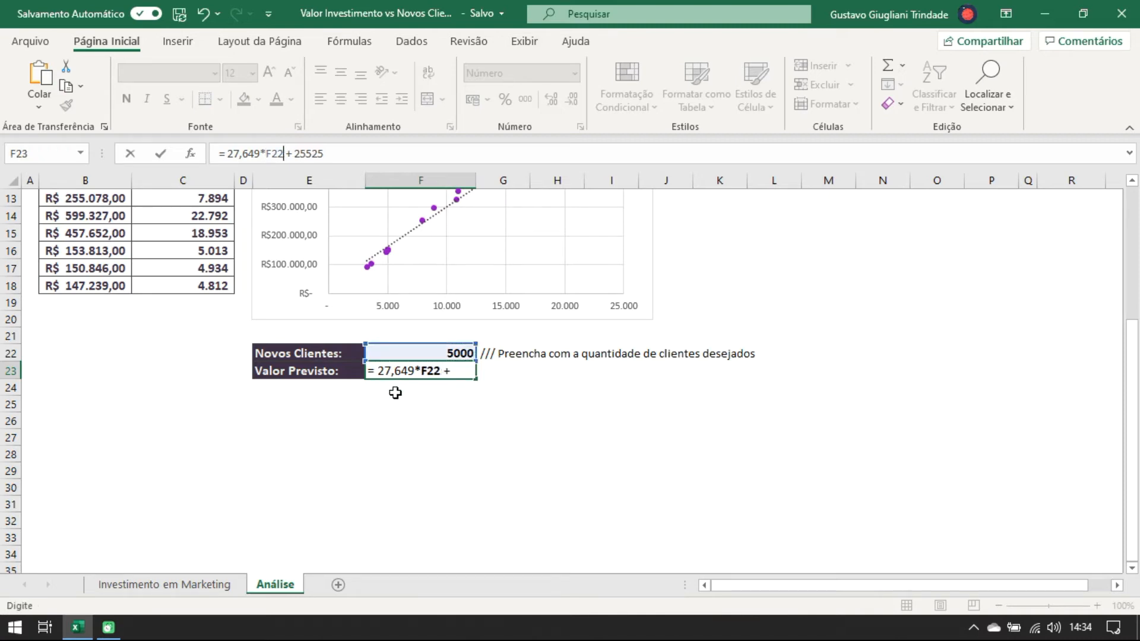
pyautogui.press('Return')
pyautogui.click(434, 366)
pyautogui.click(473, 99)
pyautogui.click(423, 404)
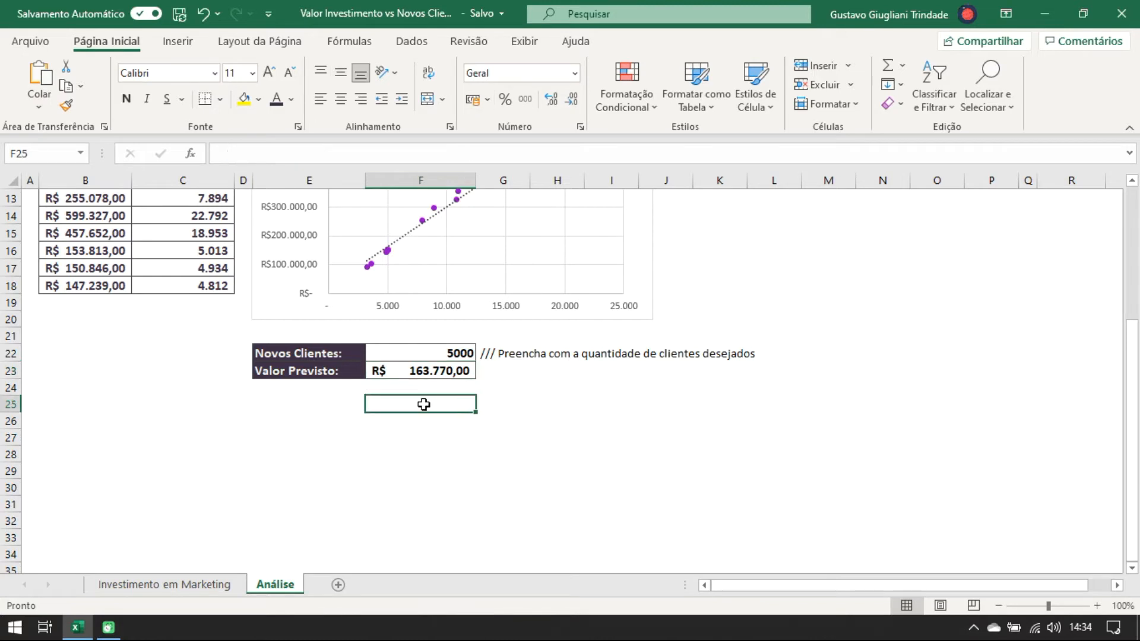
# - Copy the mai/21 to dez/21 client targets from the Investimento em Marketing sheet and paste them transposed from C19 in Análise
pyautogui.click(177, 584)
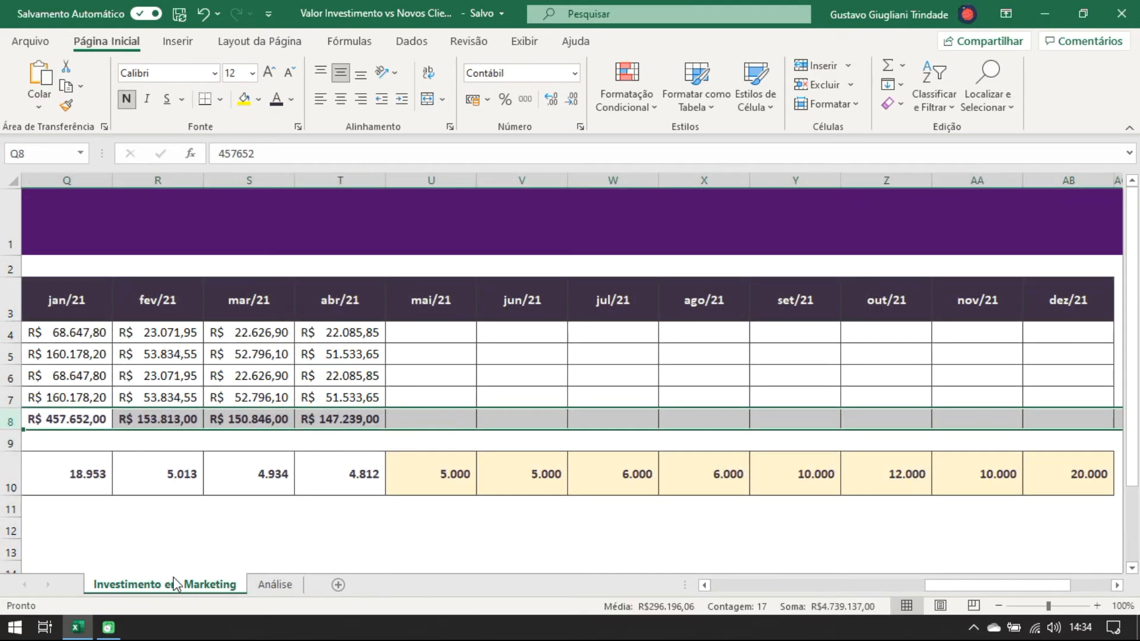
pyautogui.click(412, 470)
pyautogui.hotkey('shift', 'Right')
pyautogui.hotkey('ctrl', 'shift', 'Right')
pyautogui.hotkey('ctrl', 'c')
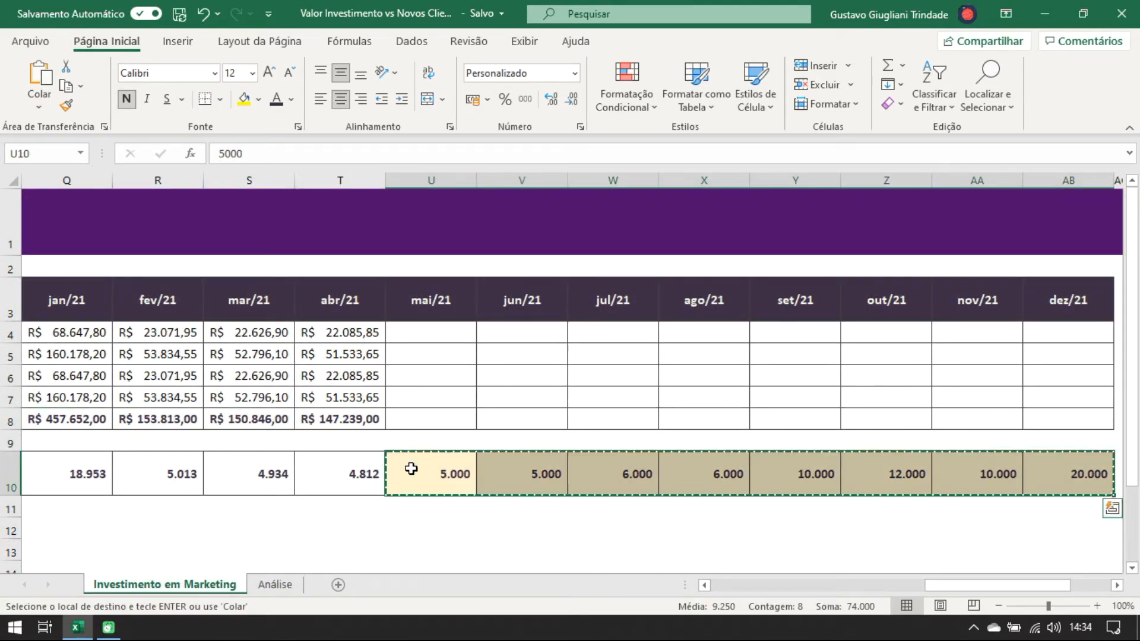
pyautogui.click(275, 585)
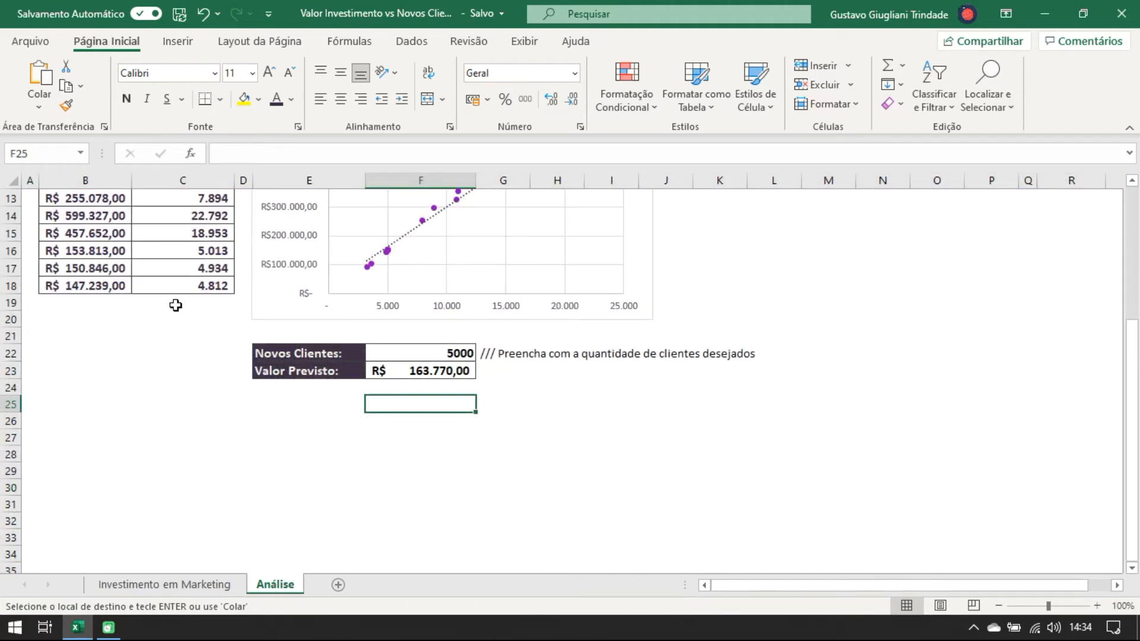
pyautogui.click(176, 305)
pyautogui.rightClick(176, 304)
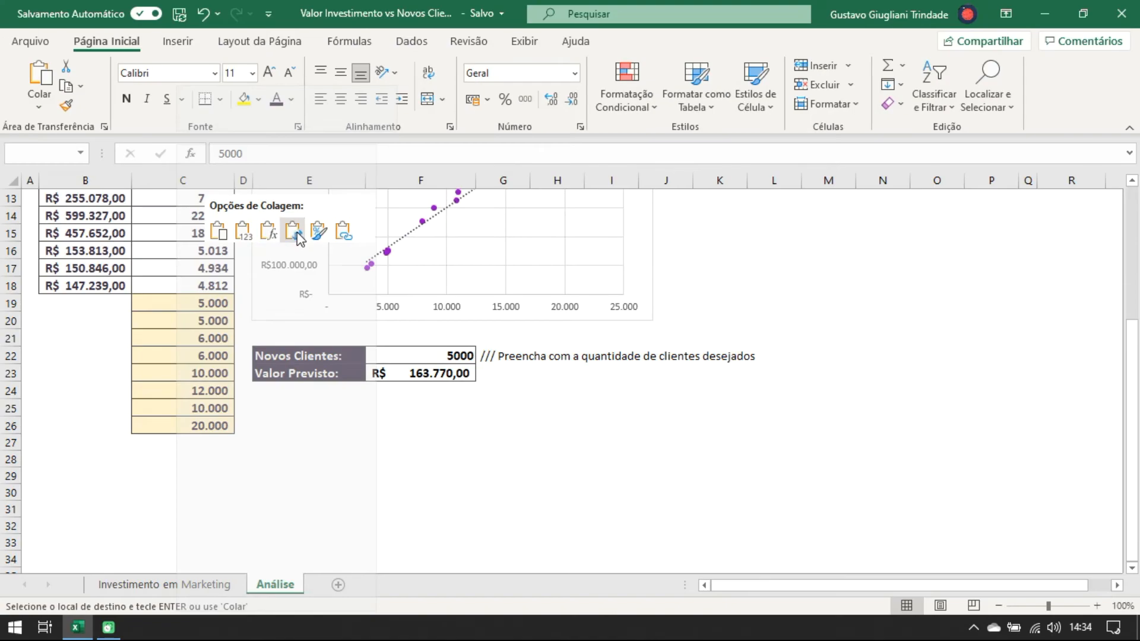
pyautogui.click(288, 229)
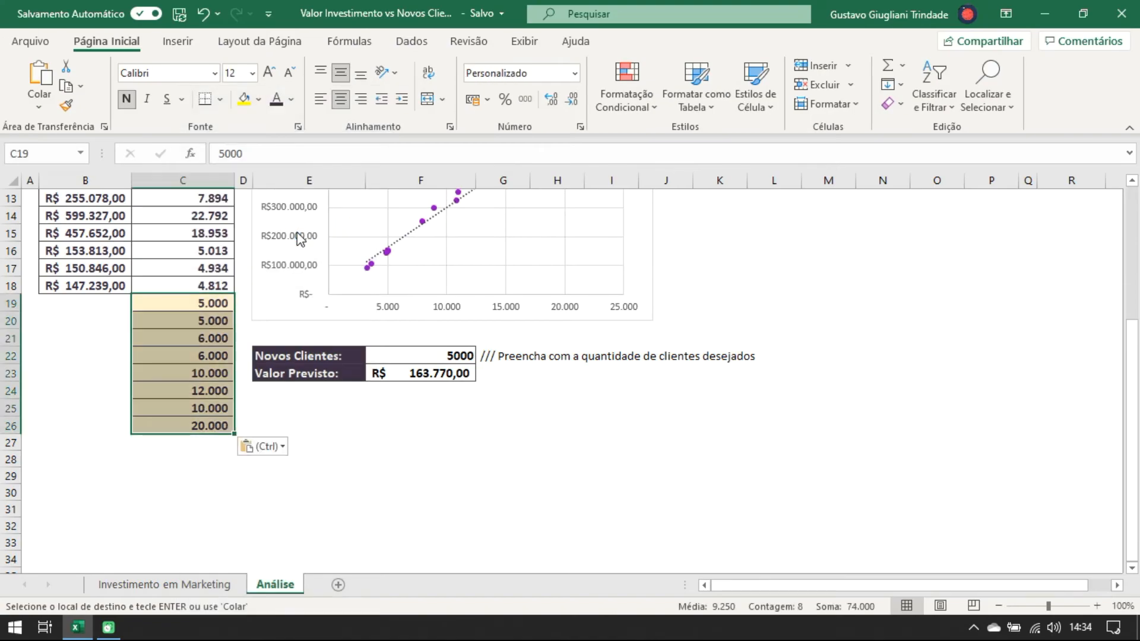
# - Apply the cell formatting of the last investment value, B18, to the empty cells B19:B26
pyautogui.click(90, 286)
pyautogui.press('Escape')
pyautogui.moveTo(92, 303); pyautogui.dragTo(101, 423)
# - Copy the Valor Previsto result for 5000 clients and paste it as a plain value into B19
pyautogui.click(185, 304)
pyautogui.click(386, 357)
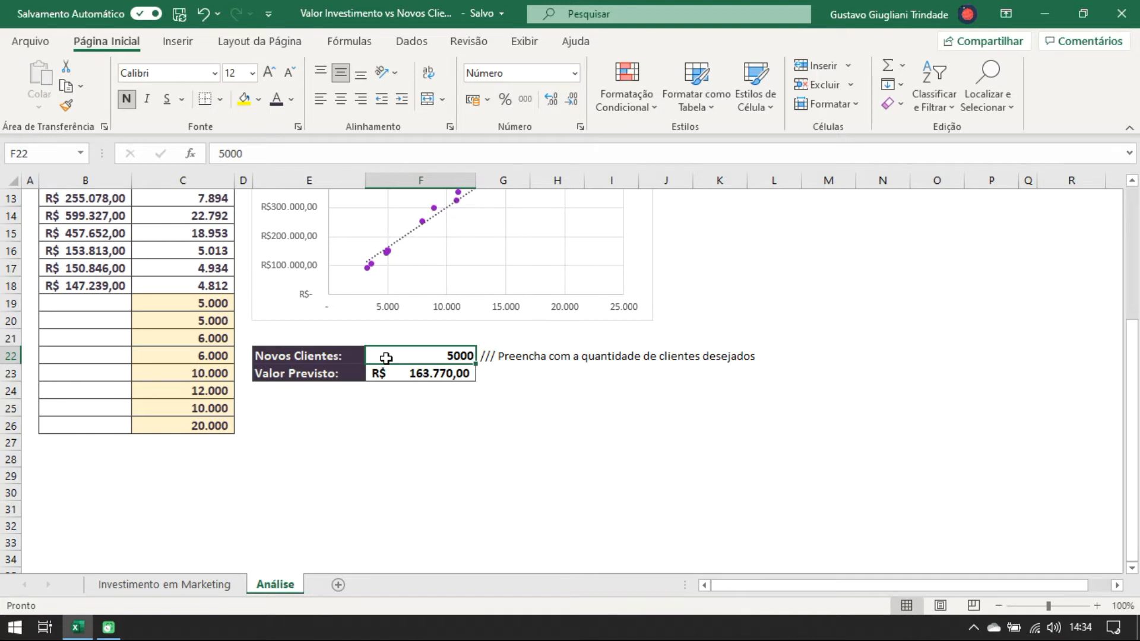
pyautogui.click(379, 376)
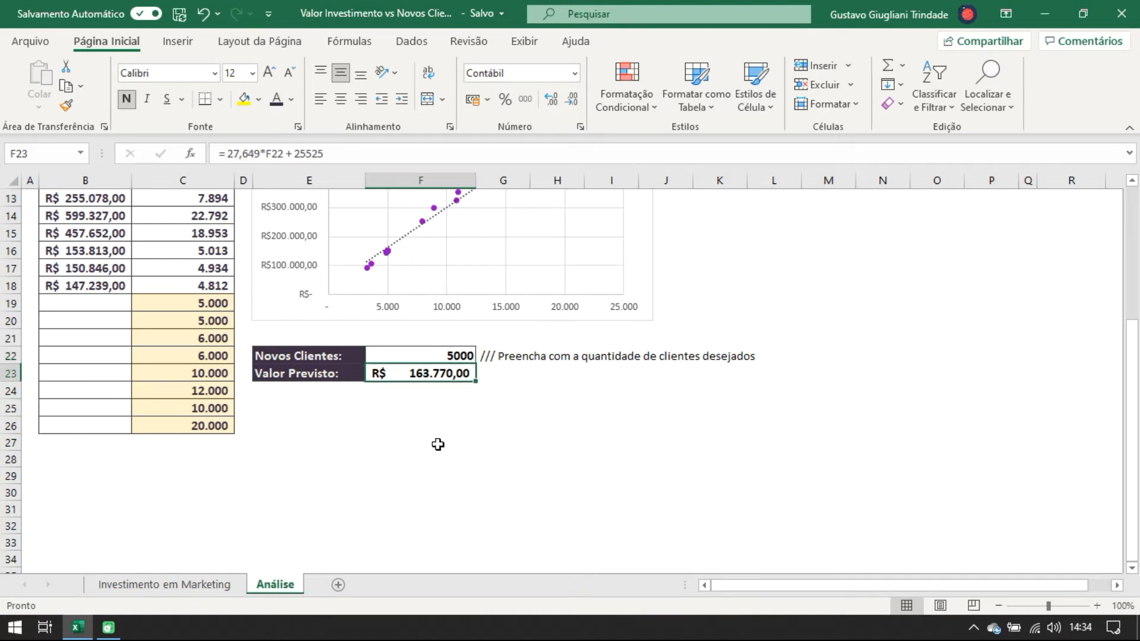
pyautogui.hotkey('ctrl', 'c')
pyautogui.click(78, 301)
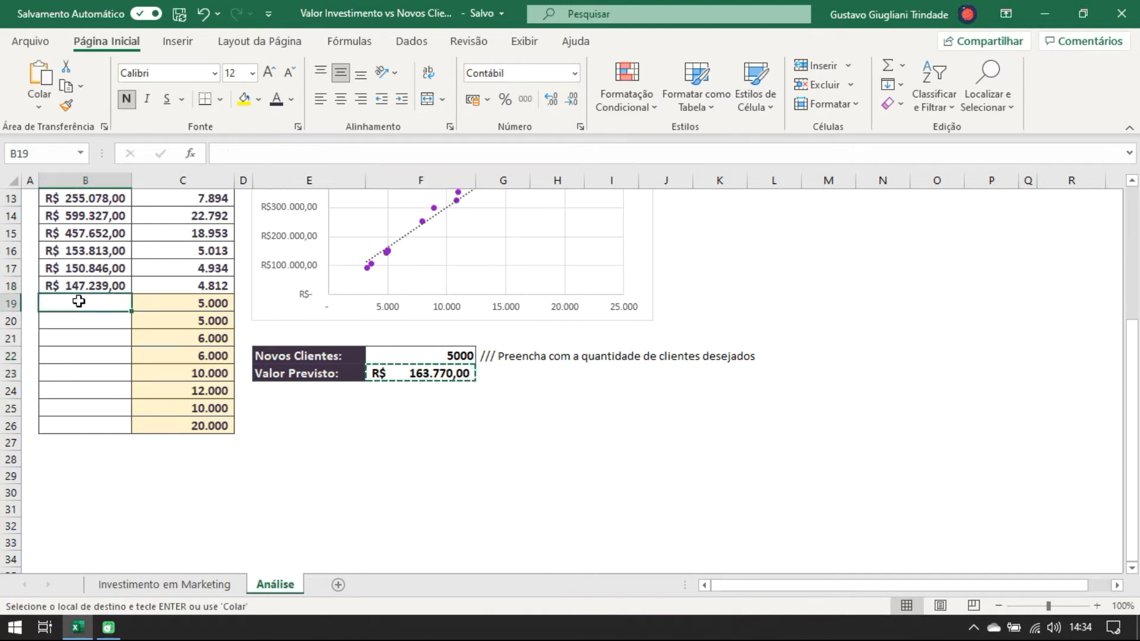
pyautogui.hotkey('ctrl', 'v')
pyautogui.click(162, 324)
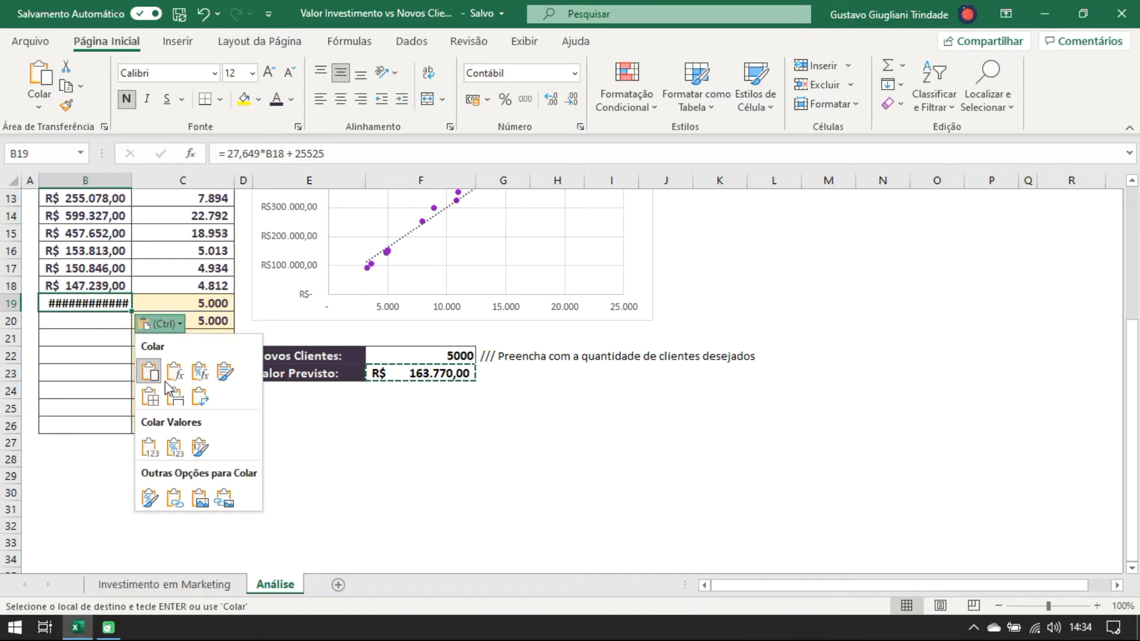
pyautogui.click(156, 445)
pyautogui.press('Down')
# - Copy the investment value in B19 into B20 for the second 5.000-client target
pyautogui.click(116, 300)
pyautogui.hotkey('ctrl', 'c')
pyautogui.click(109, 315)
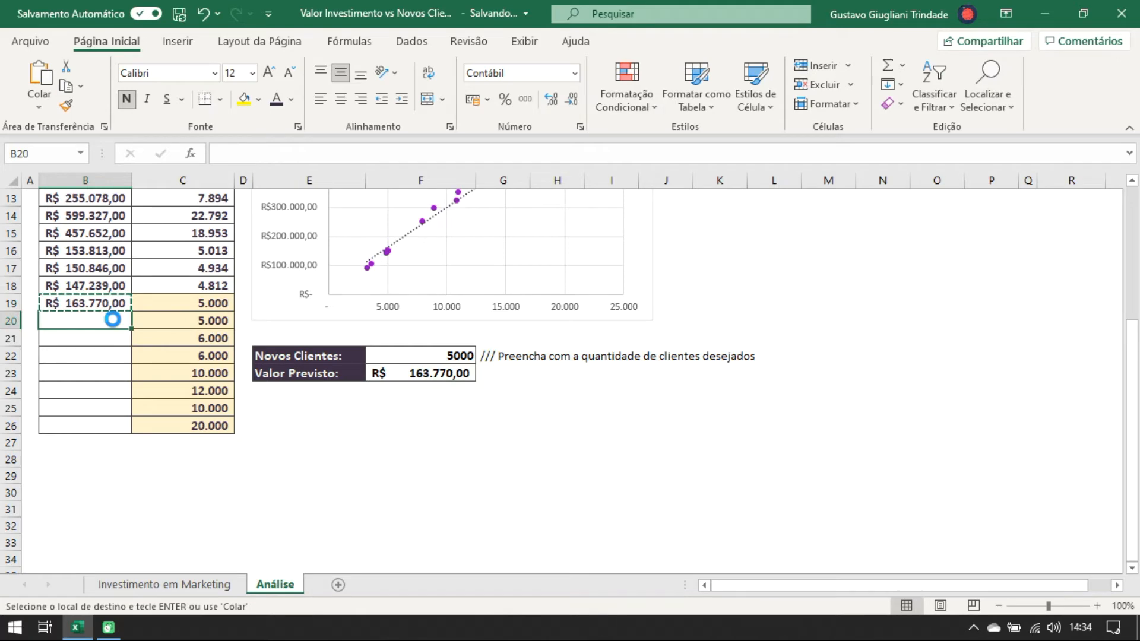
pyautogui.hotkey('ctrl', 'v')
pyautogui.click(169, 342)
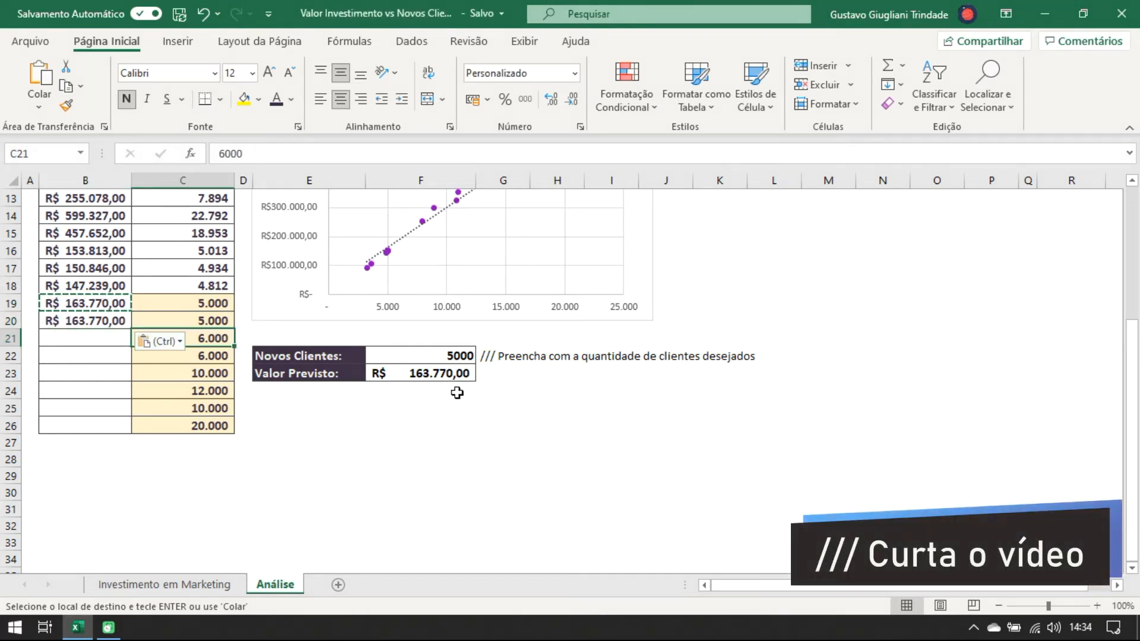
# - Set the Novos Clientes input to 6000
pyautogui.click(435, 357)
pyautogui.write('600')
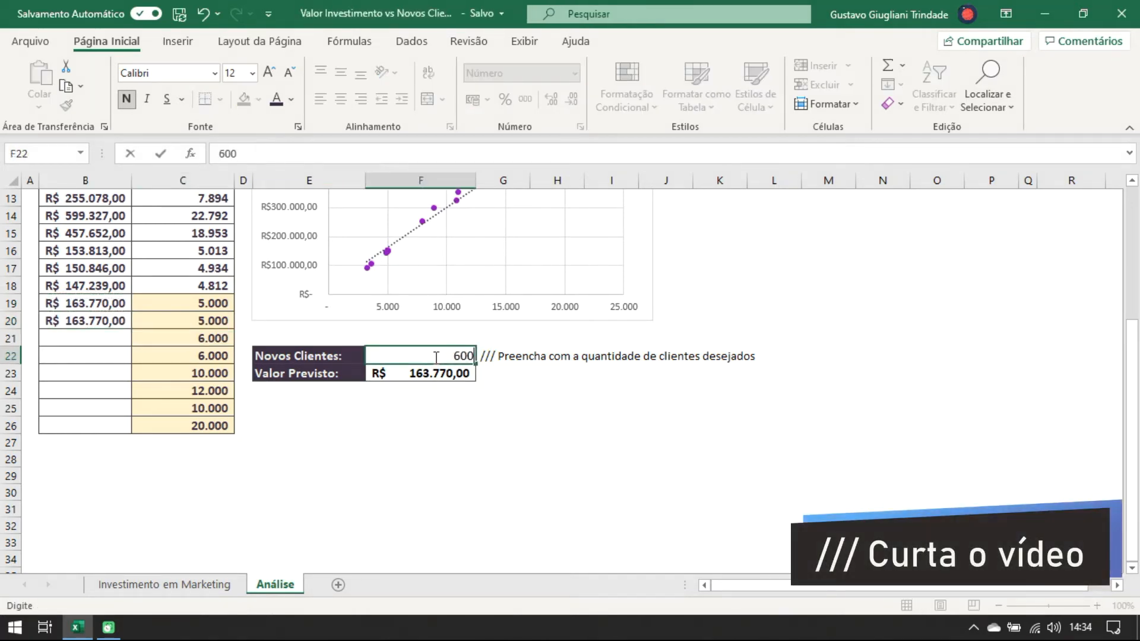
pyautogui.write('0')
pyautogui.press('Return')
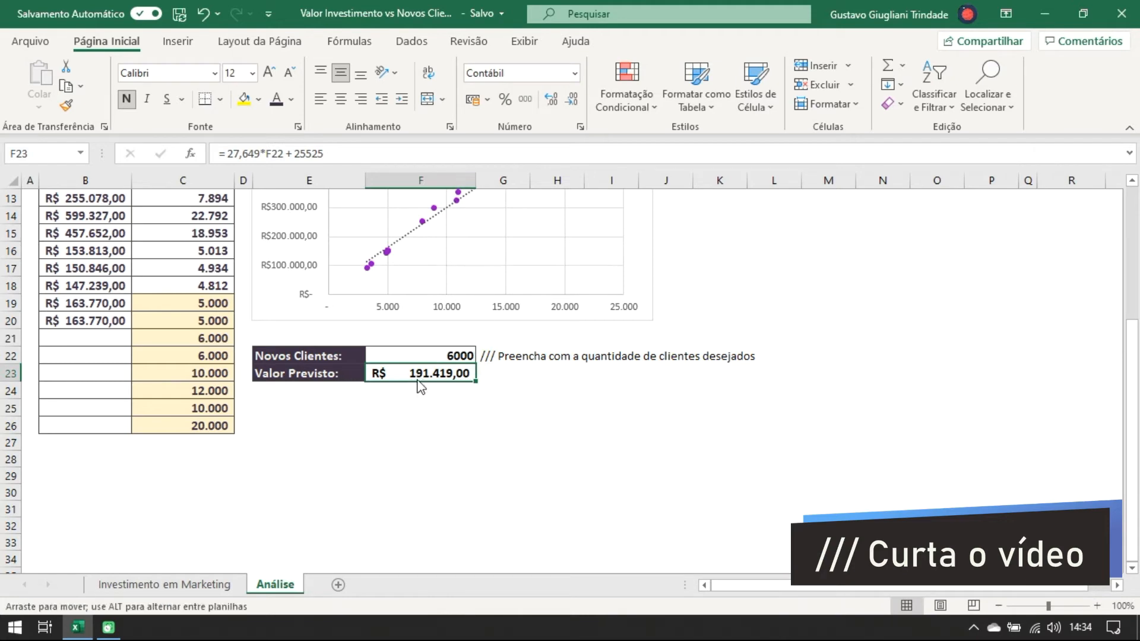
# - Paste the Valor Previsto result as a plain value into B21 and copy it to B22 for both 6.000-client targets
pyautogui.hotkey('ctrl', 'c')
pyautogui.click(74, 338)
pyautogui.hotkey('ctrl', 'v')
pyautogui.press('ctrl')
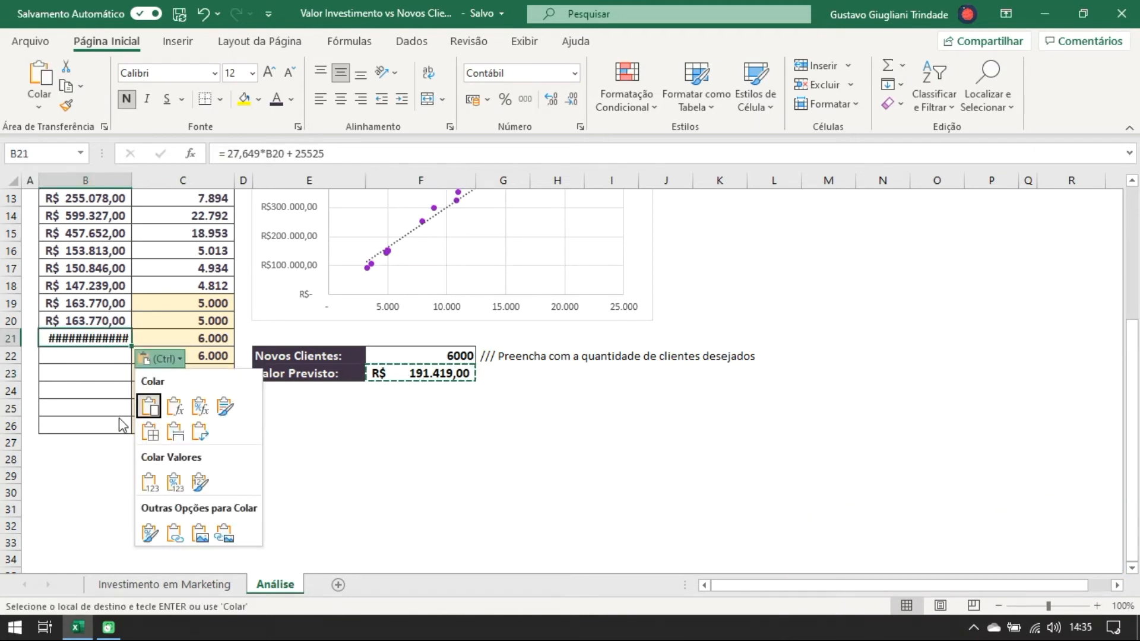
pyautogui.click(150, 482)
pyautogui.hotkey('ctrl', 'c')
pyautogui.click(90, 356)
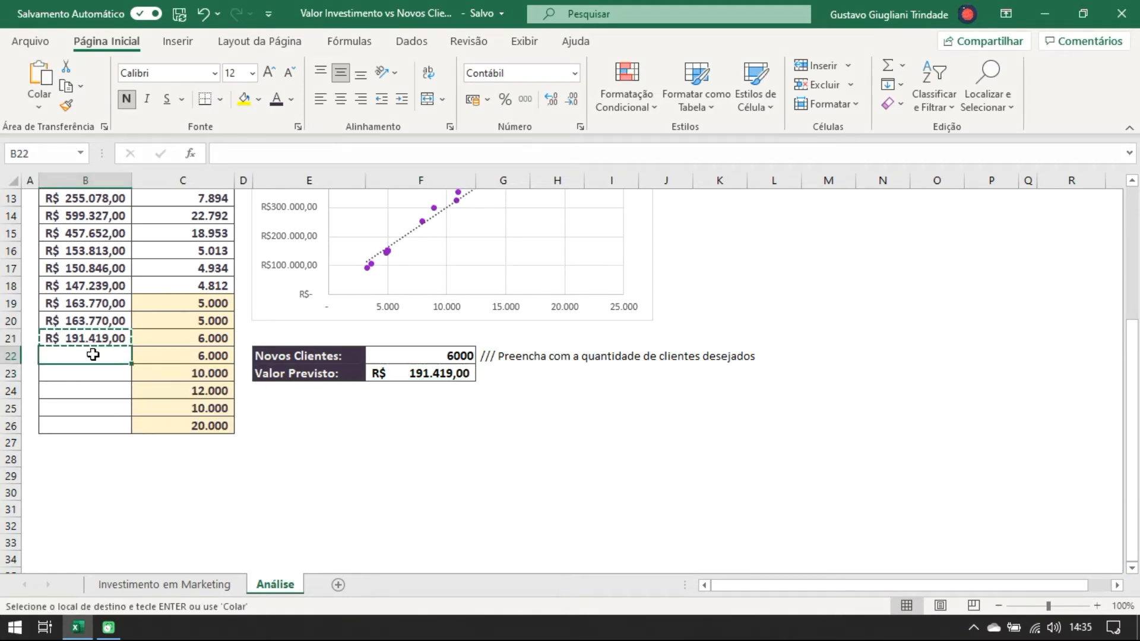
pyautogui.hotkey('ctrl', 'v')
# - Set Novos Clientes to 10000 and paste the Valor Previsto result as a plain value into B23 and B25
pyautogui.click(413, 353)
pyautogui.write('10000')
pyautogui.press('Return')
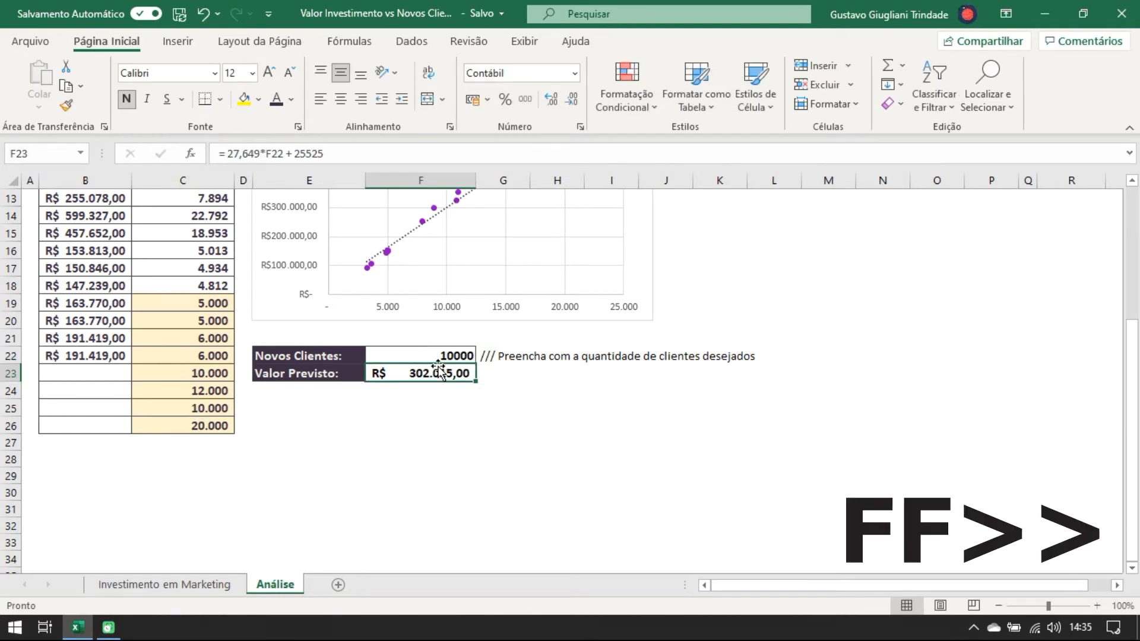
pyautogui.hotkey('ctrl', 'c')
pyautogui.rightClick(105, 378)
pyautogui.click(164, 230)
pyautogui.rightClick(105, 409)
pyautogui.click(164, 231)
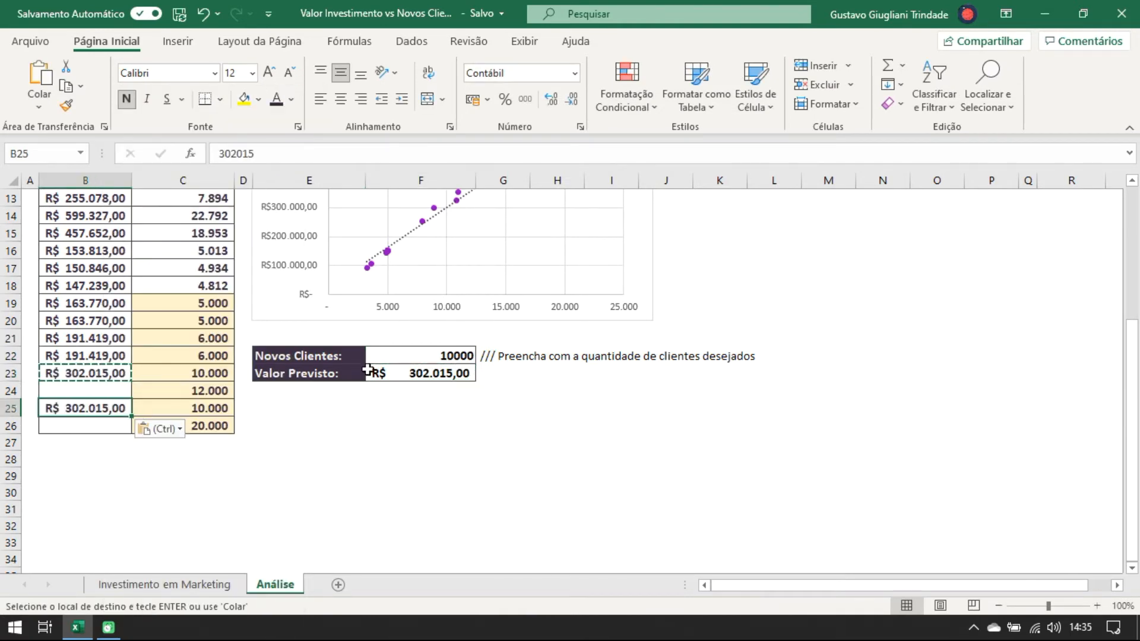
# - Set Novos Clientes to 12000 and paste the Valor Previsto result as a plain value into B24
pyautogui.click(405, 355)
pyautogui.write('12000')
pyautogui.press('Return')
pyautogui.hotkey('ctrl', 'c')
pyautogui.rightClick(90, 391)
pyautogui.click(164, 230)
# - Set Novos Clientes to 20000 and paste the Valor Previsto result as a plain value into B26
pyautogui.click(85, 426)
pyautogui.click(420, 354)
pyautogui.write('20000')
pyautogui.press('Return')
pyautogui.hotkey('ctrl', 'c')
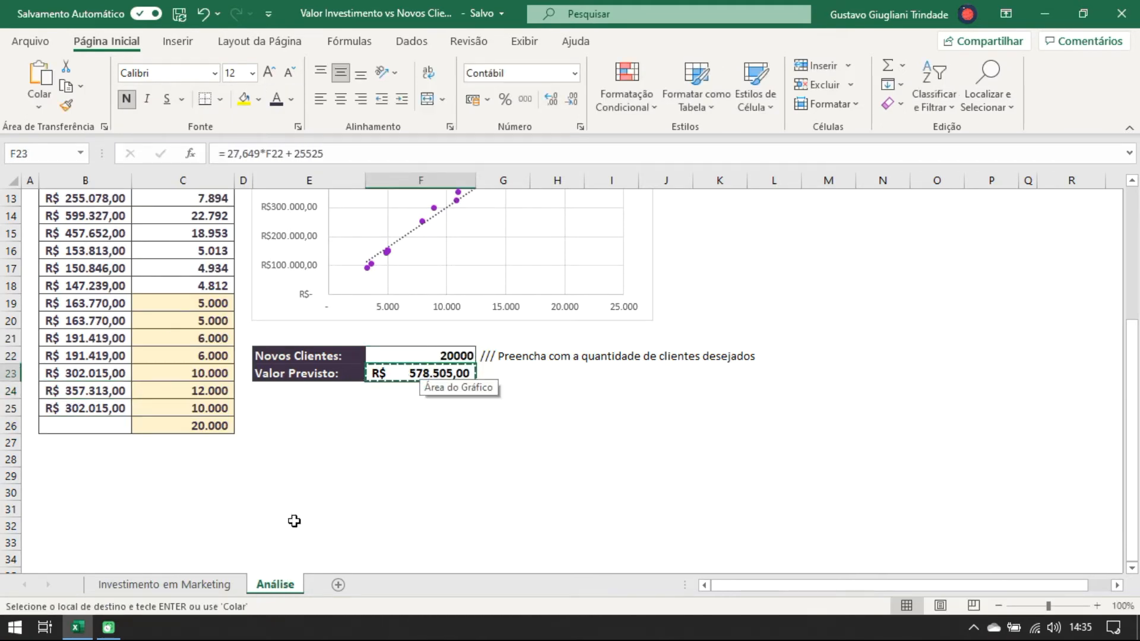
pyautogui.rightClick(99, 426)
pyautogui.click(164, 230)
# - Copy the predicted investments in B19:B26 and paste them transposed from U8 on the Investimento em Marketing sheet
pyautogui.click(95, 309)
pyautogui.moveTo(95, 309); pyautogui.dragTo(91, 425)
pyautogui.hotkey('ctrl', 'c')
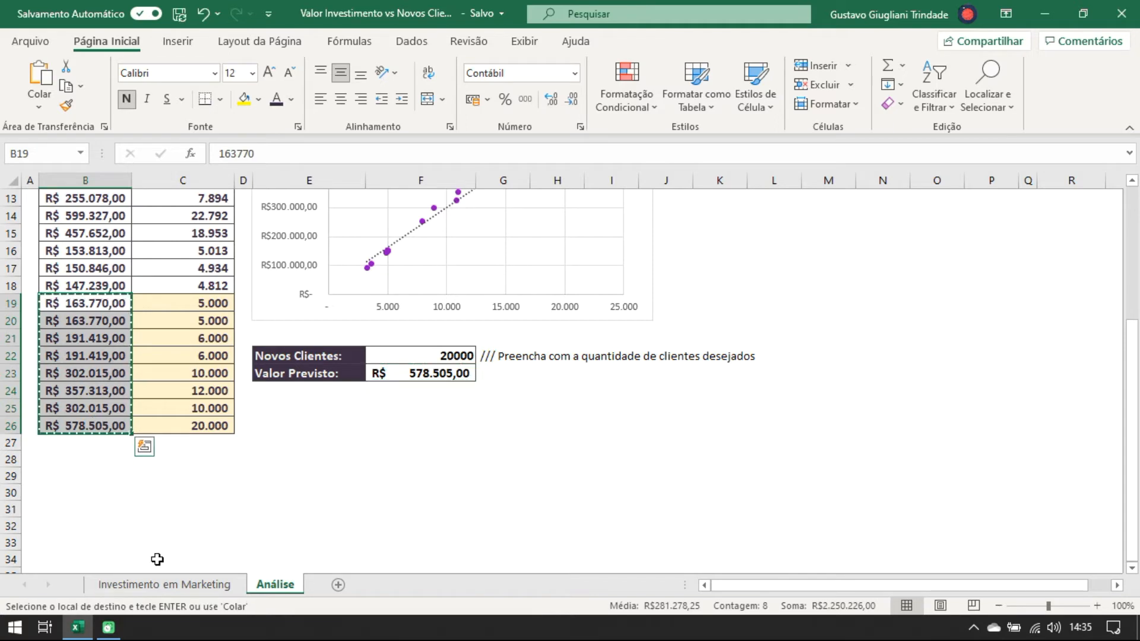
pyautogui.click(190, 586)
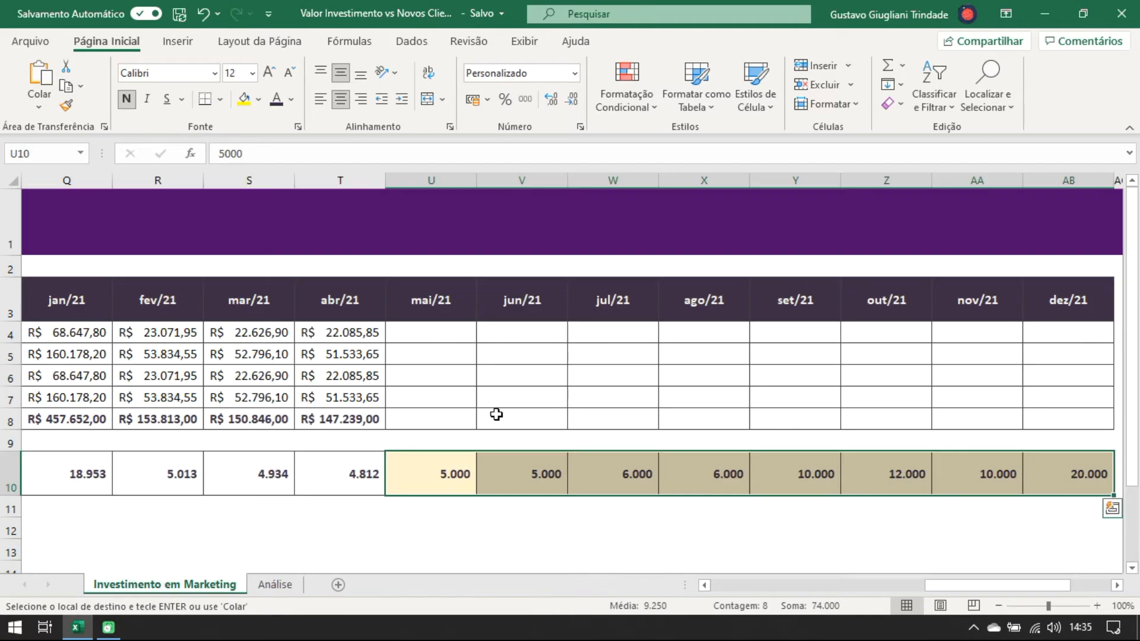
pyautogui.rightClick(438, 422)
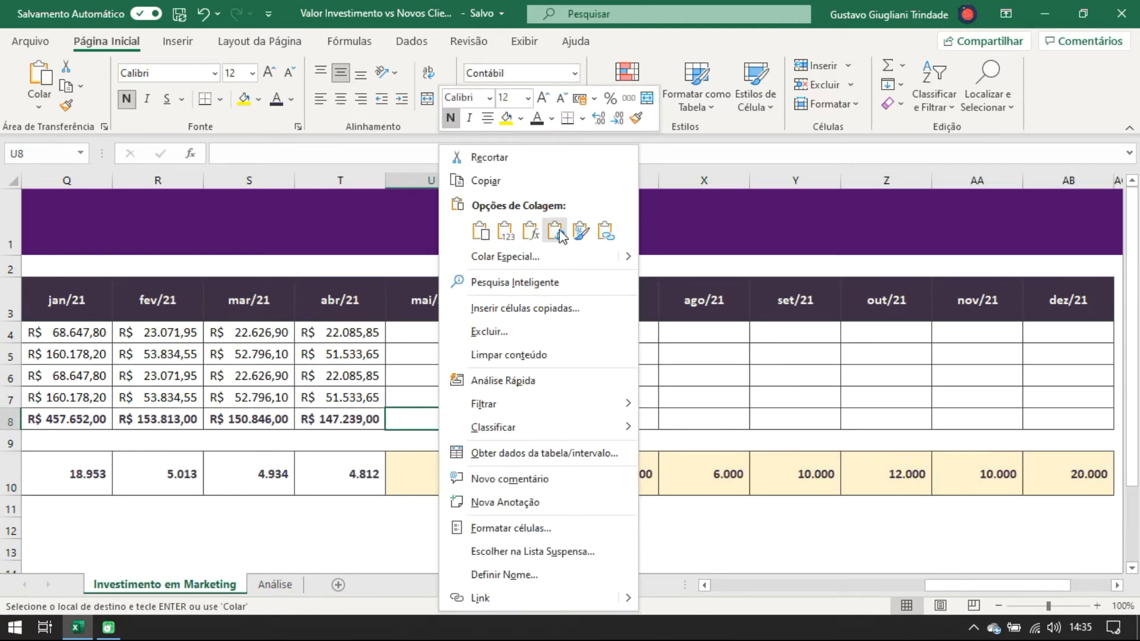
pyautogui.click(555, 231)
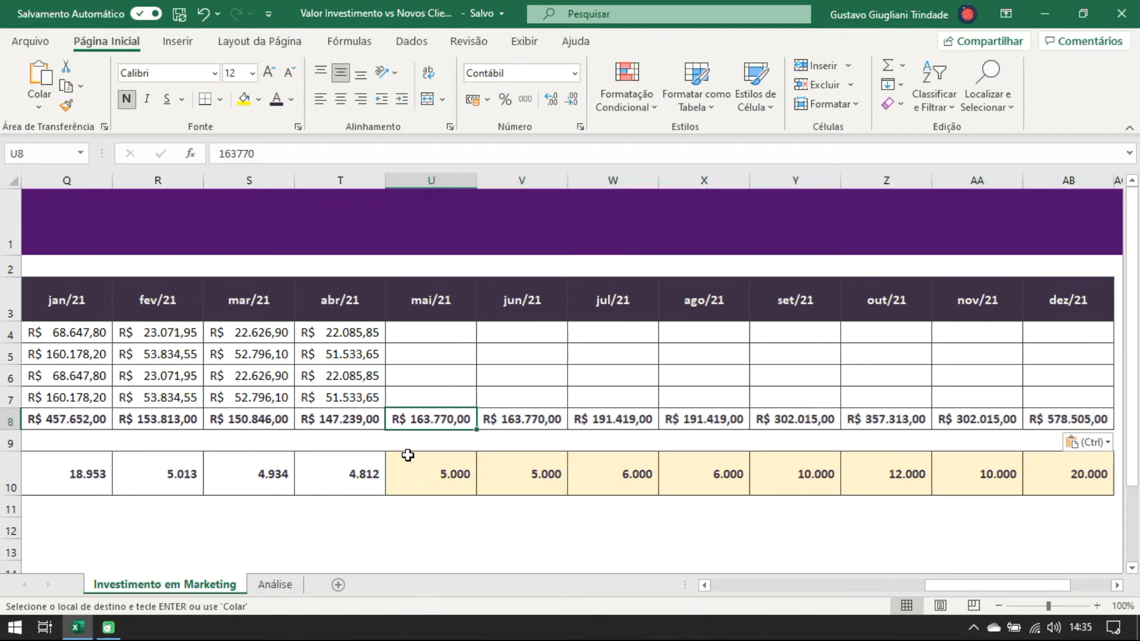
# - Fill the predicted totals in U8:AB8 with the lightest gold theme colour, matching the client targets in row 10
pyautogui.hotkey('ctrl', 'shift', 'Right')
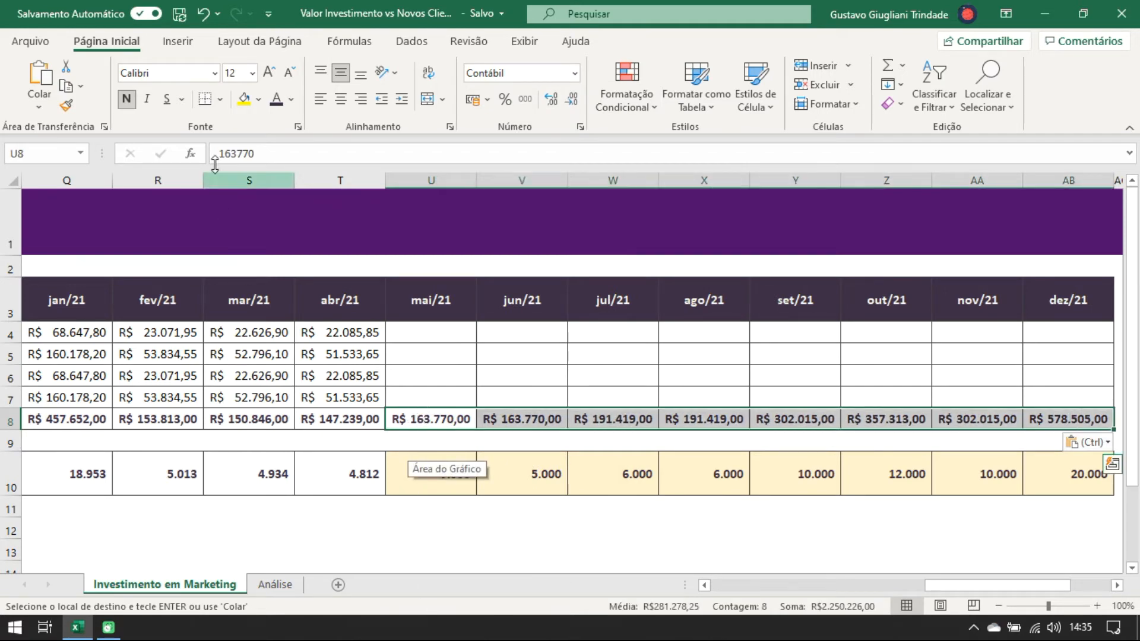
pyautogui.click(258, 99)
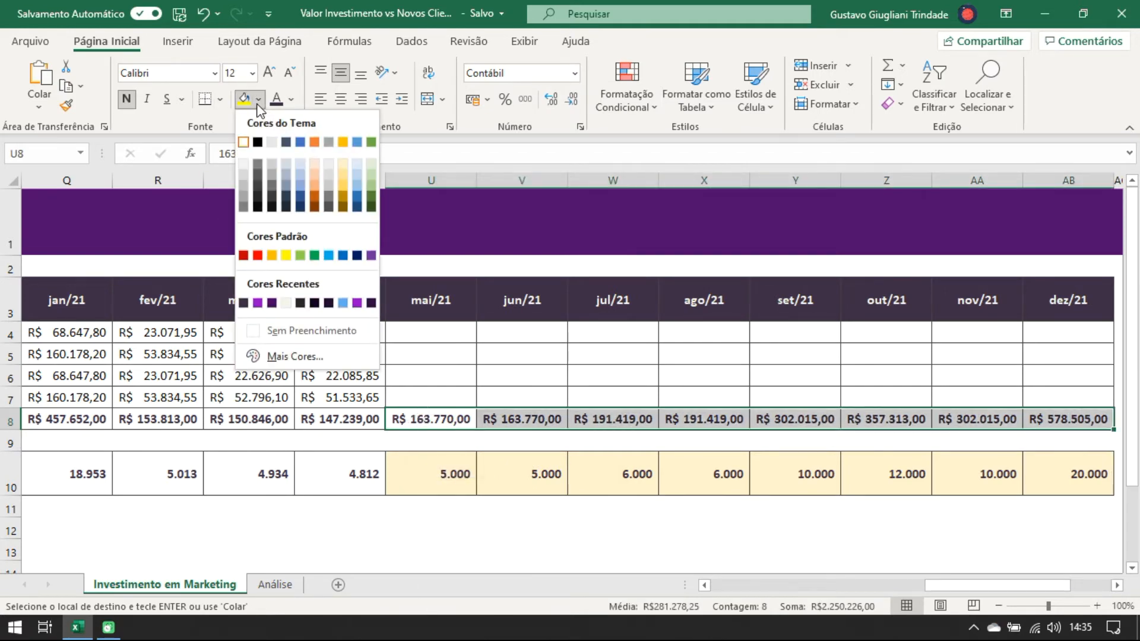
pyautogui.click(342, 165)
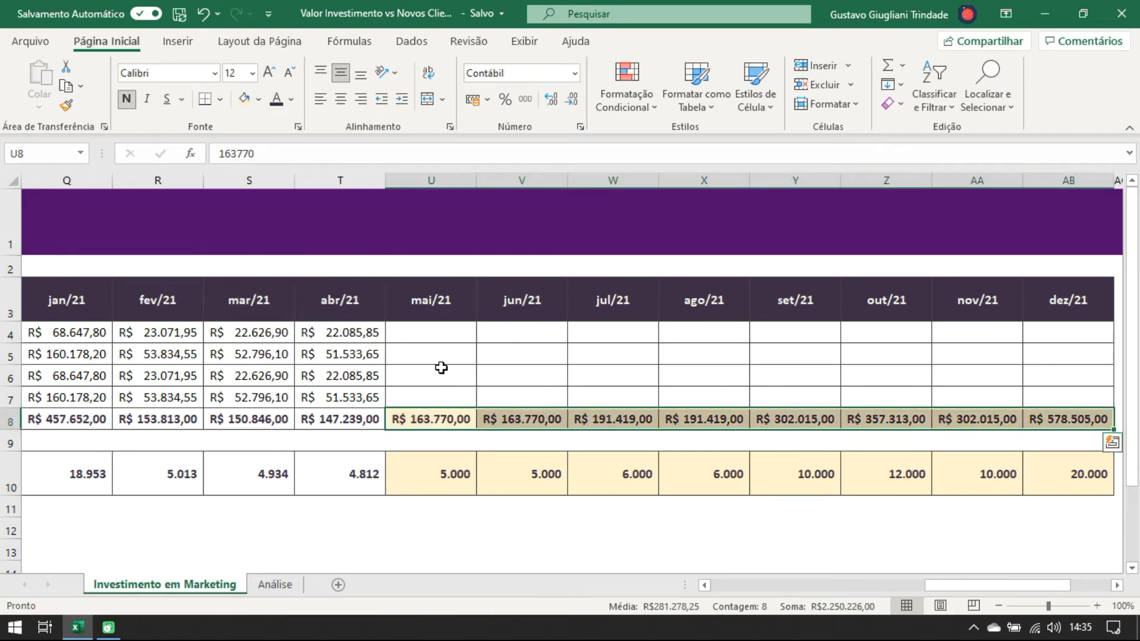
pyautogui.click(437, 311)
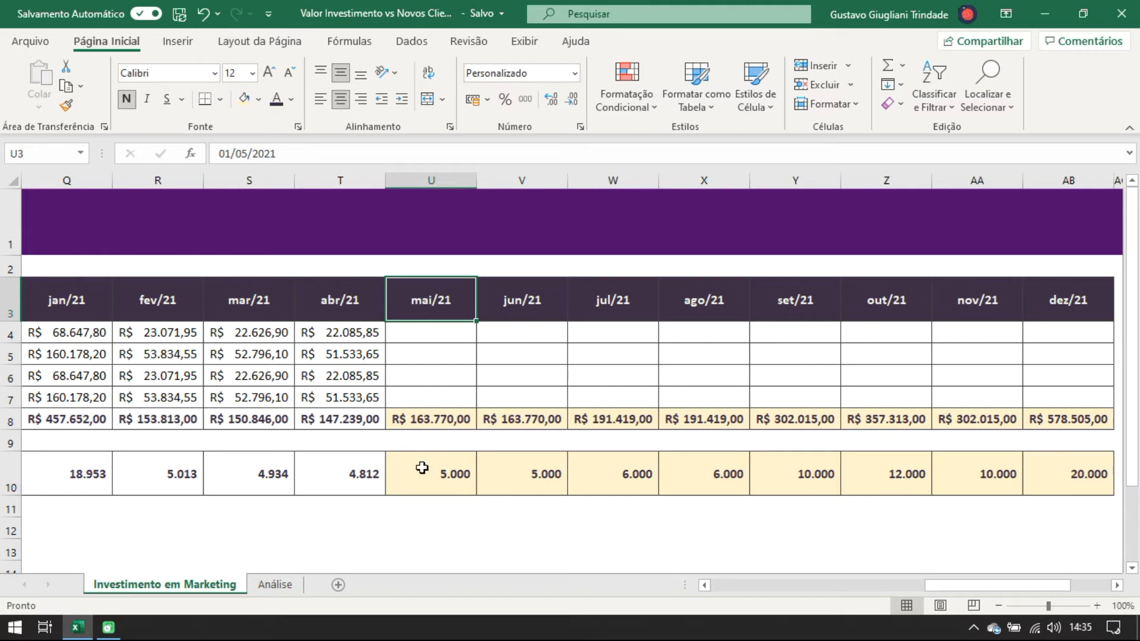
# - Return to the Análise sheet and set the Novos Clientes input to 5000
pyautogui.click(275, 585)
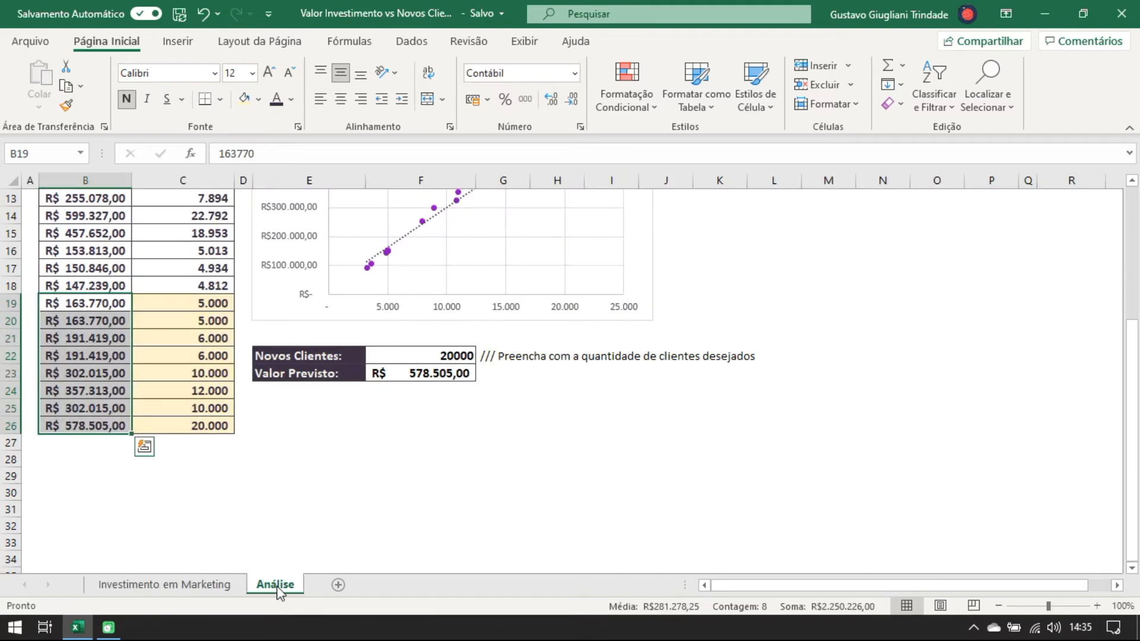
pyautogui.click(153, 297)
pyautogui.click(292, 393)
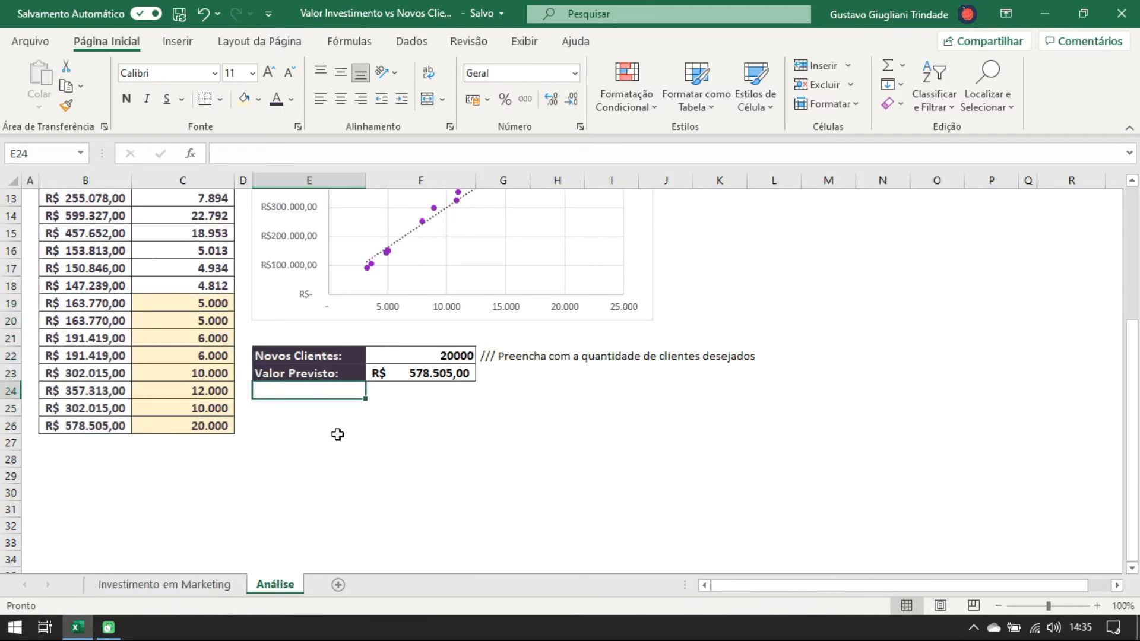
pyautogui.scroll(4, 338, 435)
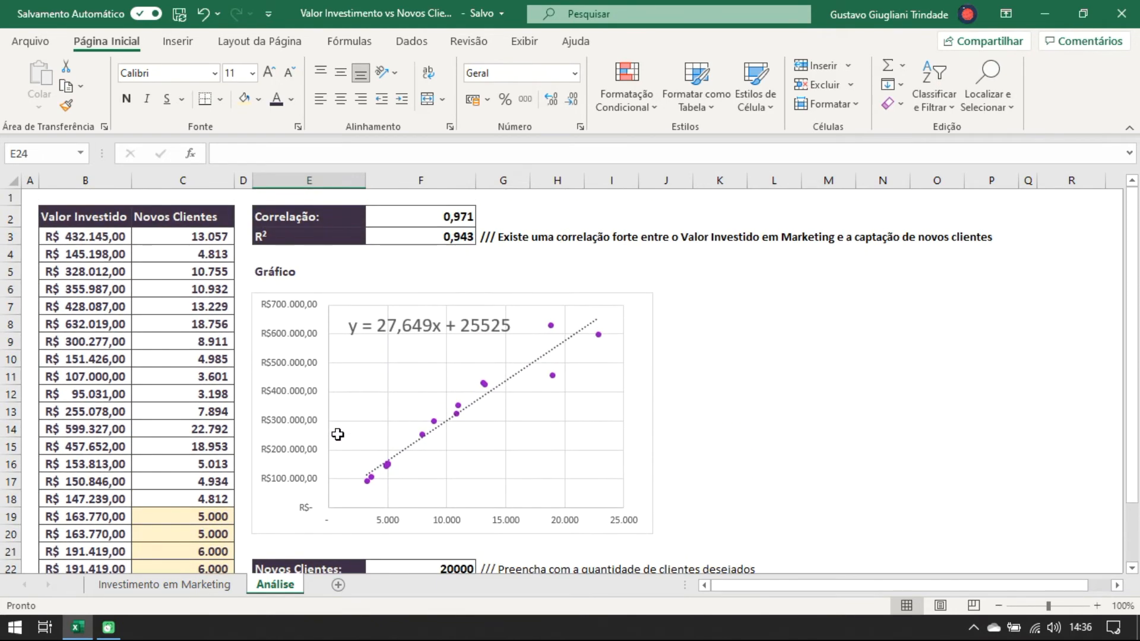
pyautogui.scroll(-1, 339, 433)
pyautogui.scroll(-1, 338, 437)
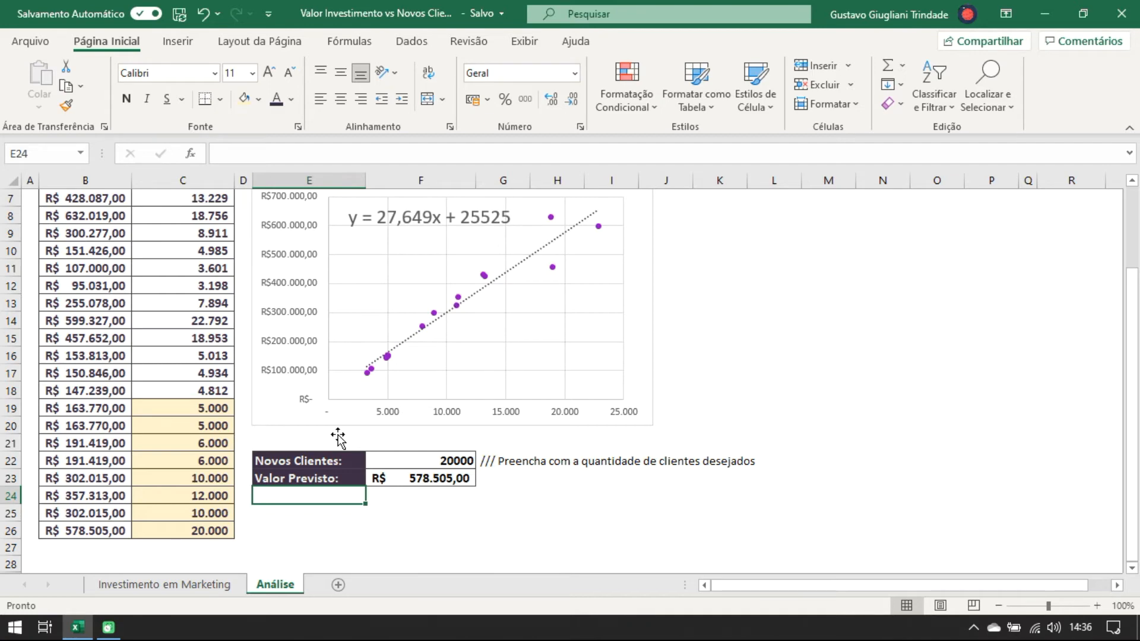
pyautogui.click(423, 458)
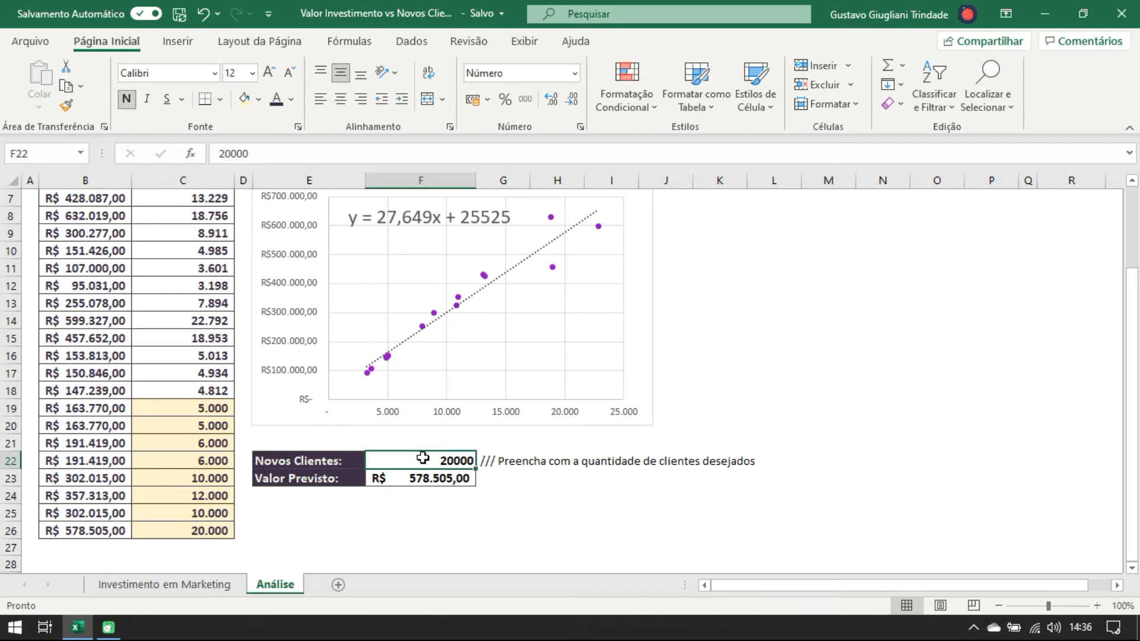
pyautogui.write('5000')
pyautogui.press('Return')
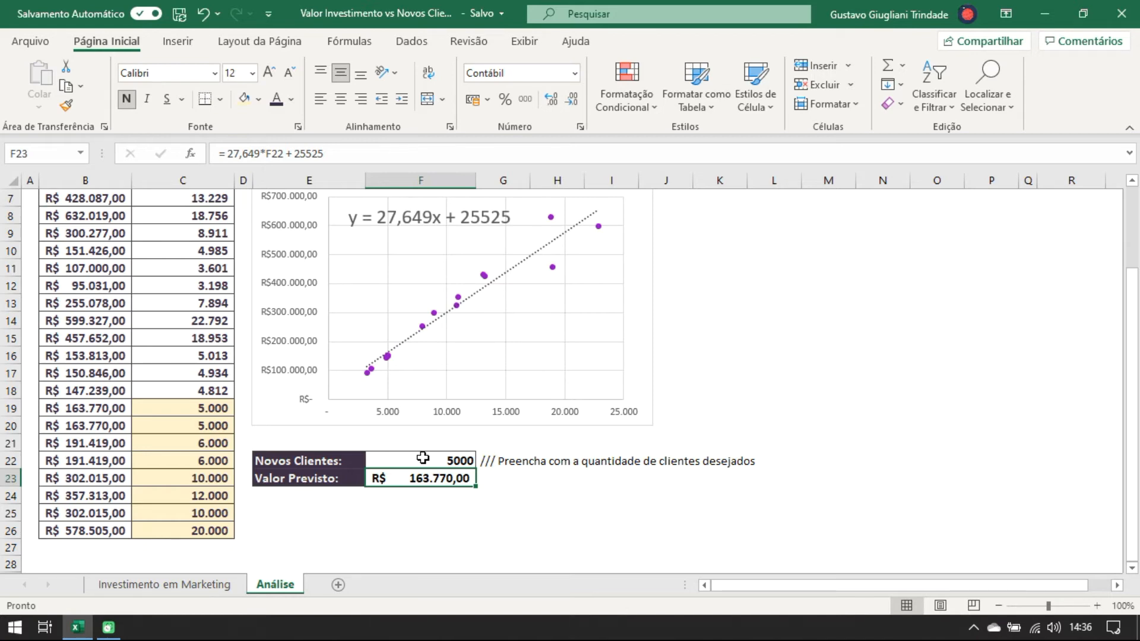
# - Add the label "Erro Padrão:" in E24 below Valor Previsto and align it right
pyautogui.click(331, 496)
pyautogui.write('Erro')
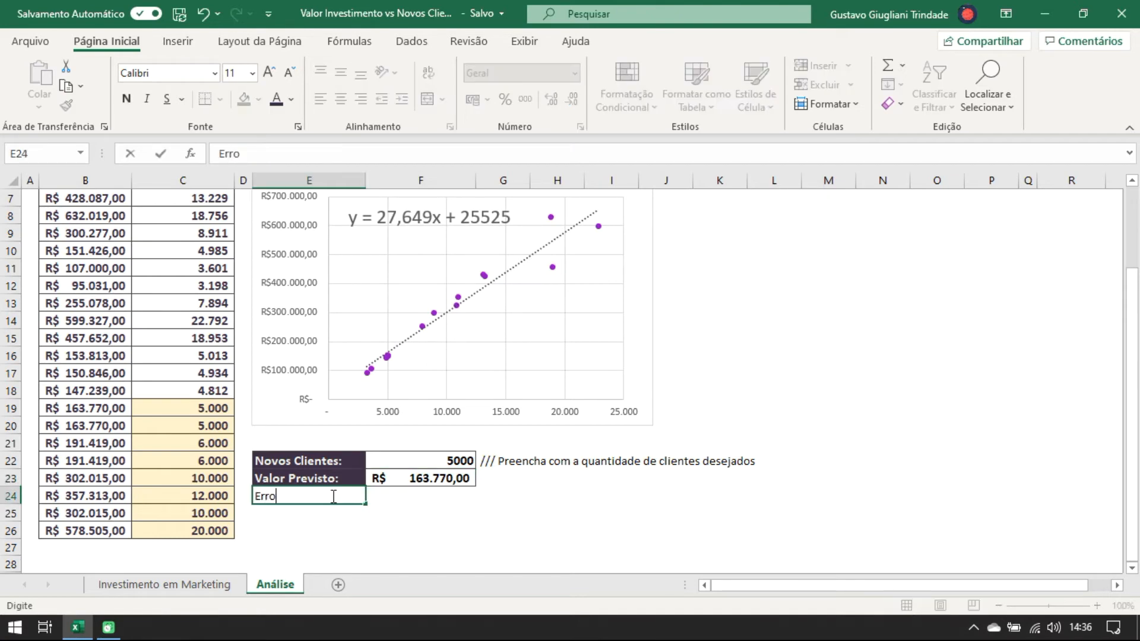
pyautogui.write(' Padrão:')
pyautogui.press('Tab')
pyautogui.click(331, 496)
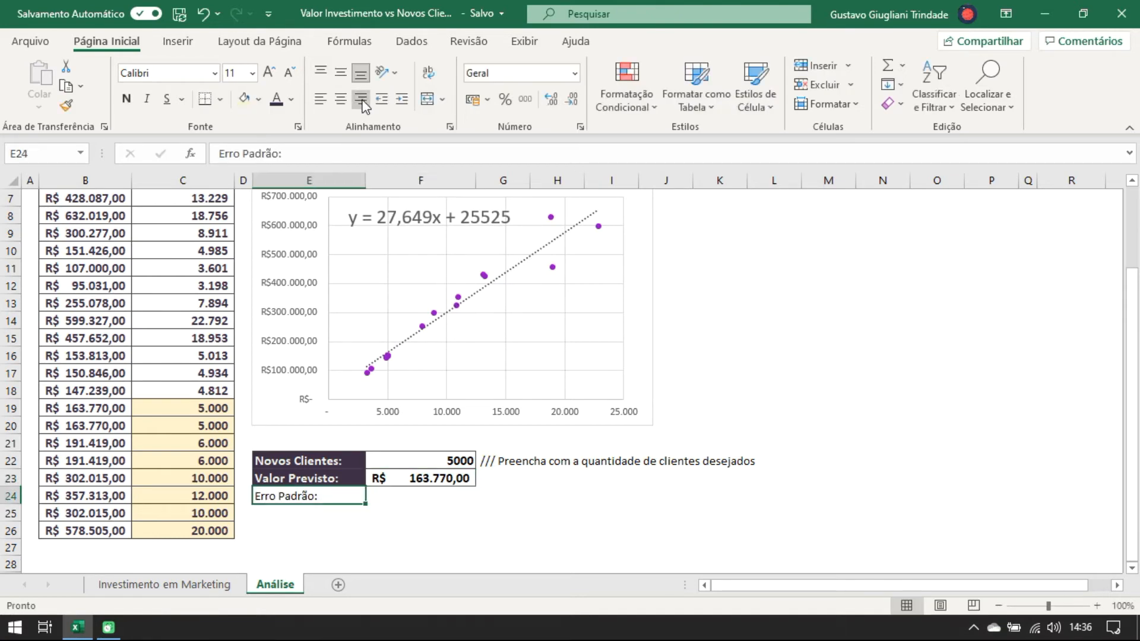
pyautogui.click(361, 99)
# - Calculate the regression's standard error in F24 with the formula =EPADYX(B3:B18;C3:C18)
pyautogui.click(420, 502)
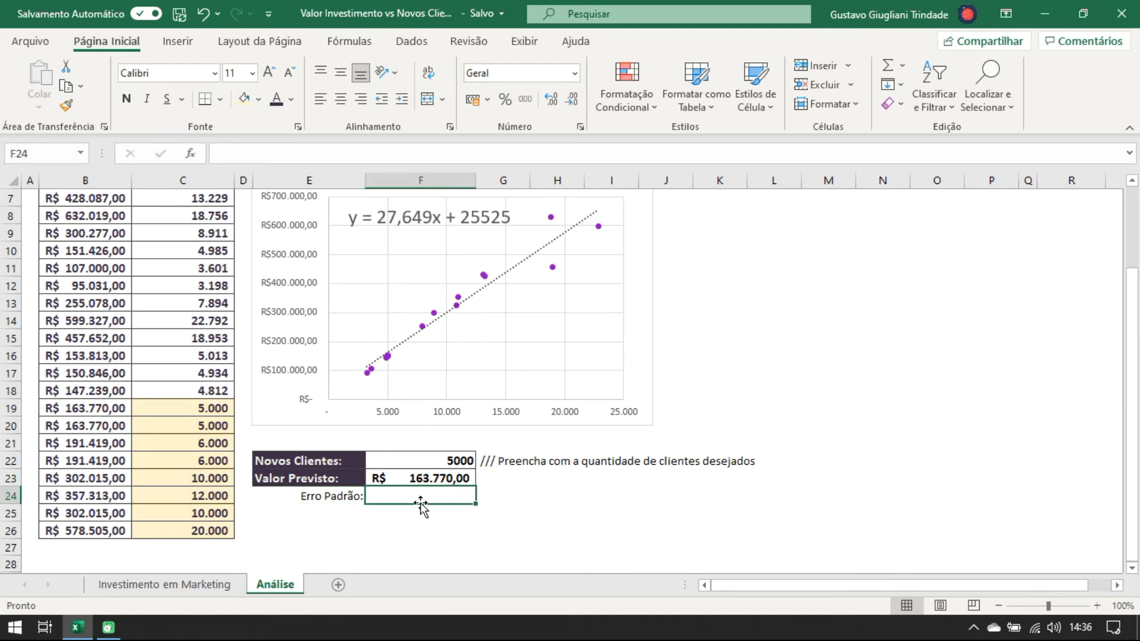
pyautogui.write('=epda')
pyautogui.press('BackSpace')
pyautogui.press('BackSpace')
pyautogui.write('a')
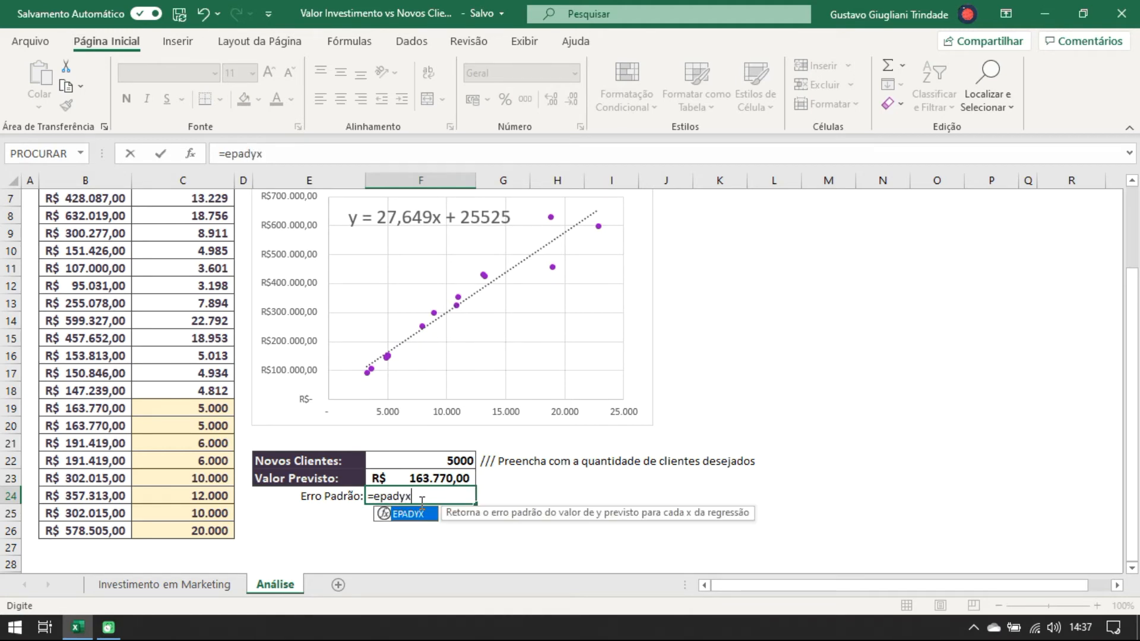
pyautogui.write('dyx')
pyautogui.press('Tab')
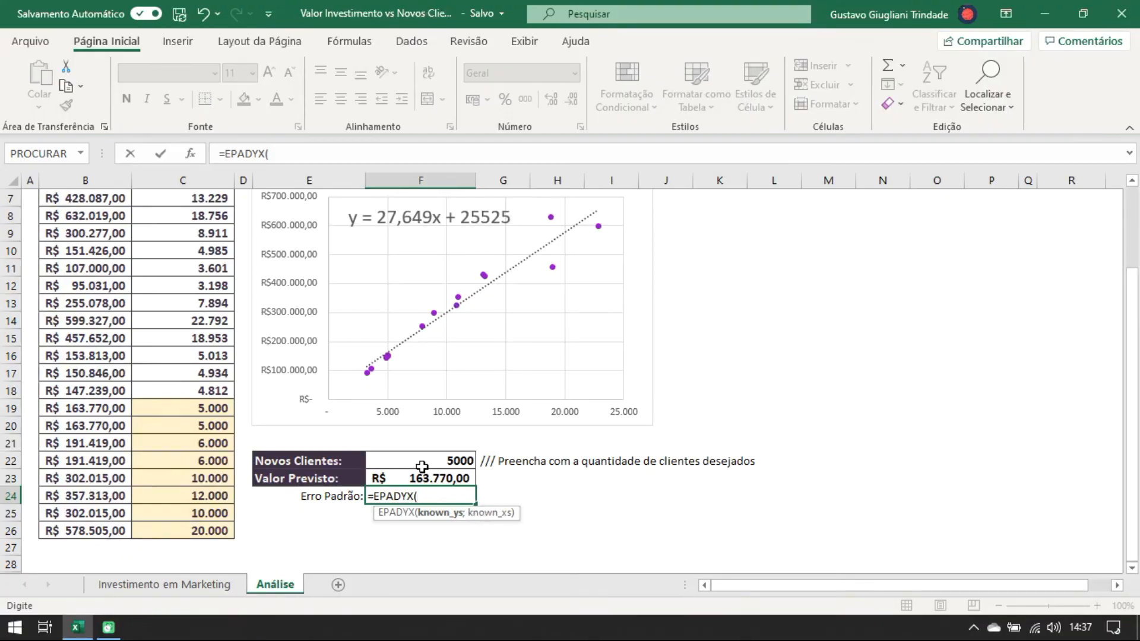
pyautogui.scroll(2, 422, 467)
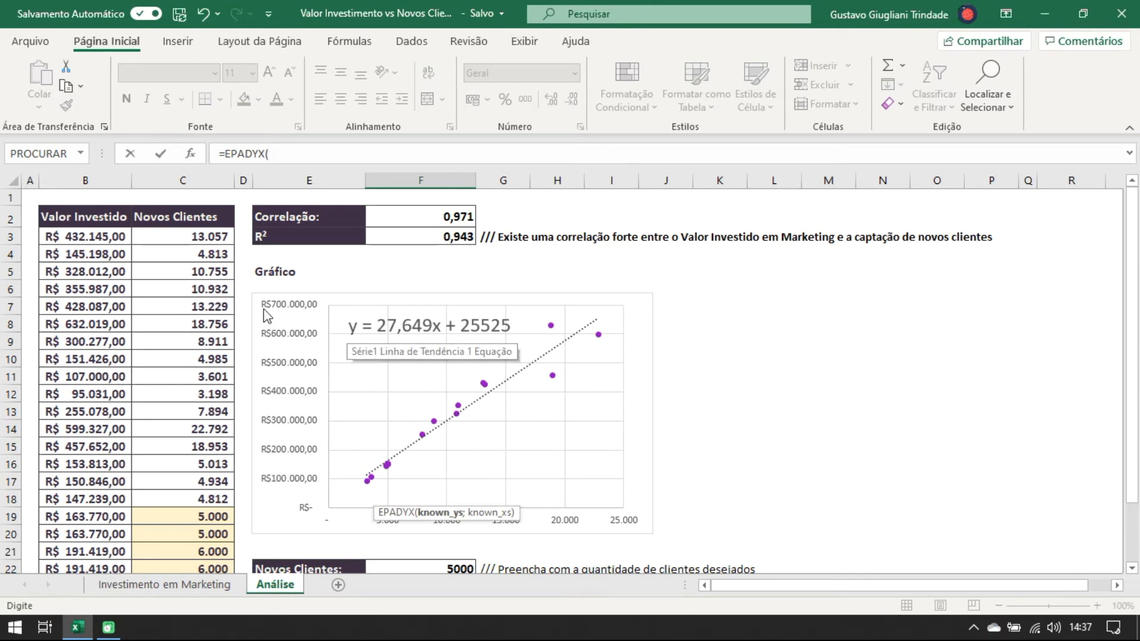
pyautogui.moveTo(103, 235); pyautogui.dragTo(95, 502)
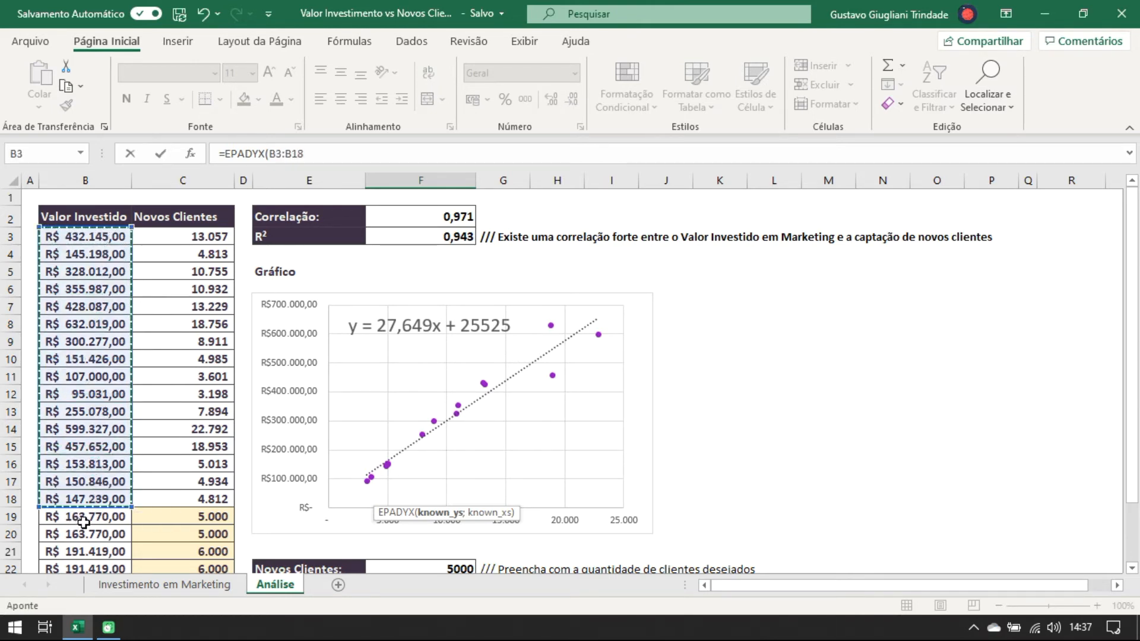
pyautogui.write(';')
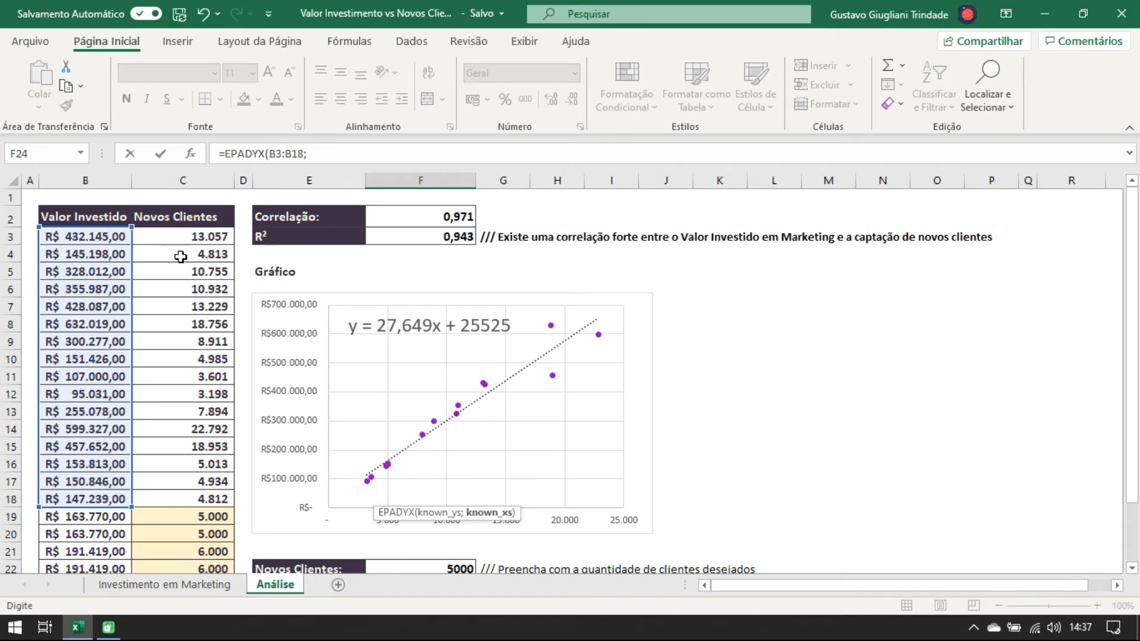
pyautogui.moveTo(187, 237); pyautogui.dragTo(217, 493)
pyautogui.write(')')
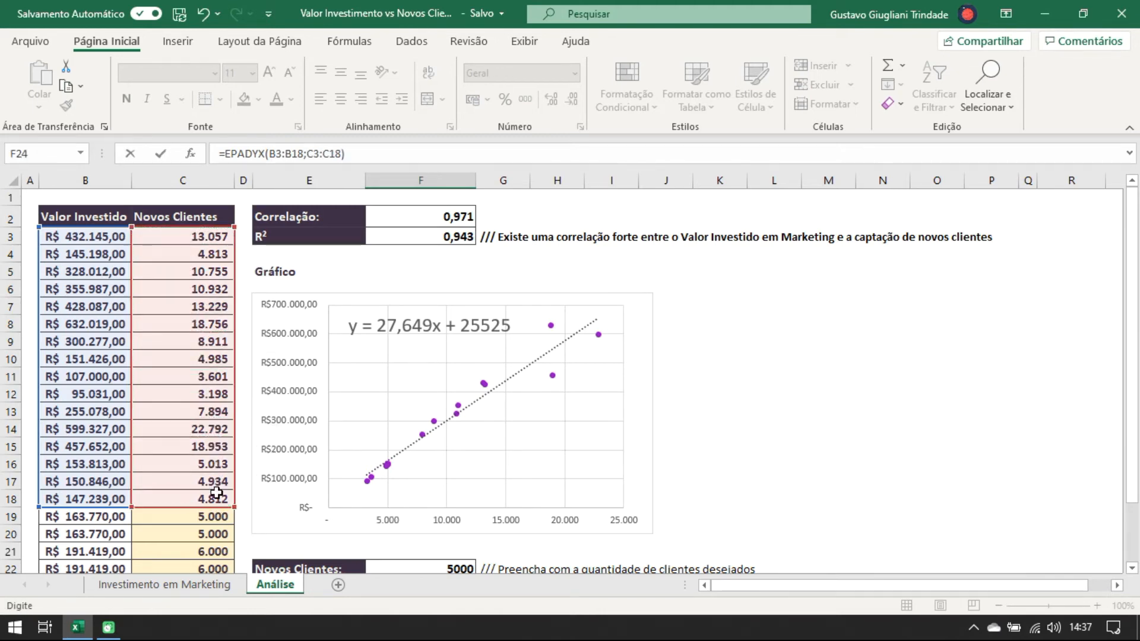
pyautogui.hotkey('ctrl', 'Return')
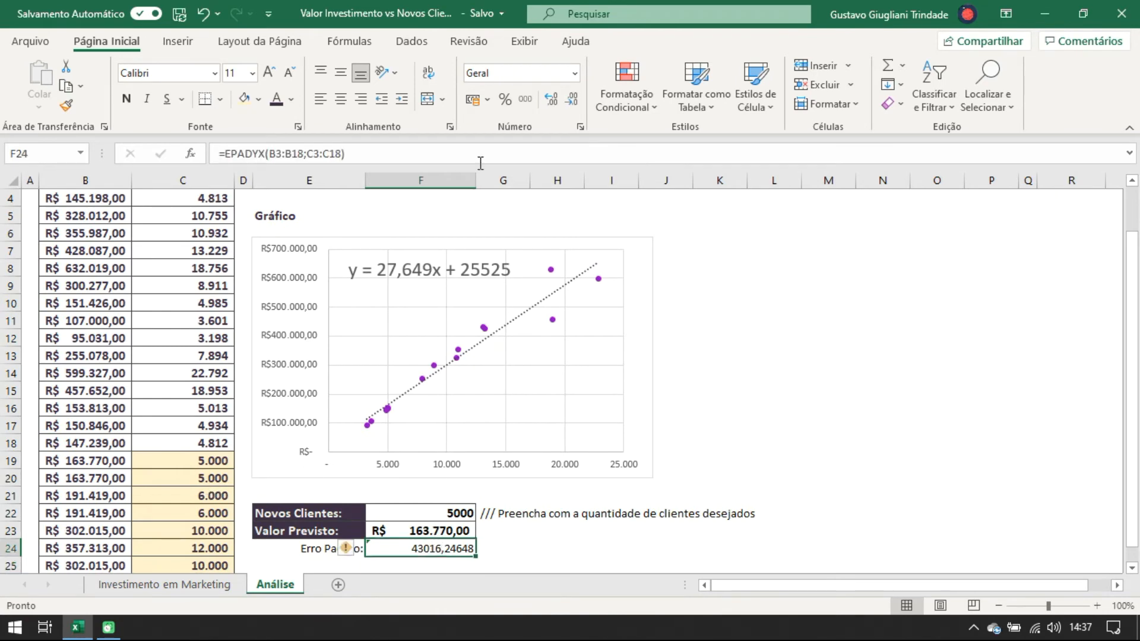
# - Apply the accounting currency format to the standard error in F24 and ignore the cell's omitted-adjacent-cells error flag
pyautogui.click(467, 104)
pyautogui.scroll(-2, 420, 382)
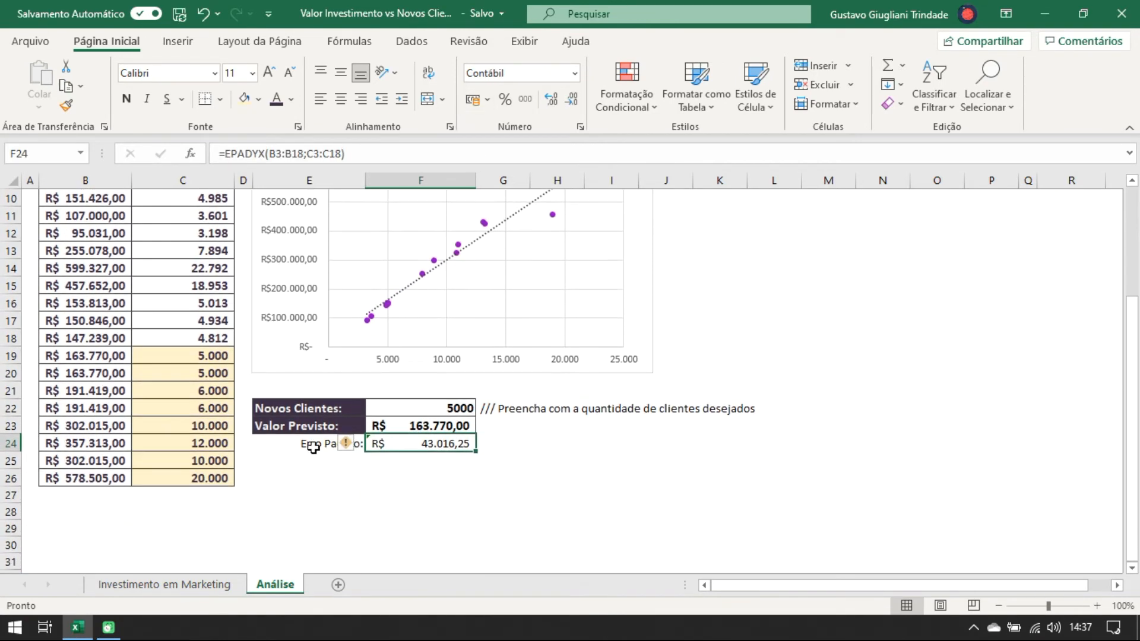
pyautogui.click(349, 444)
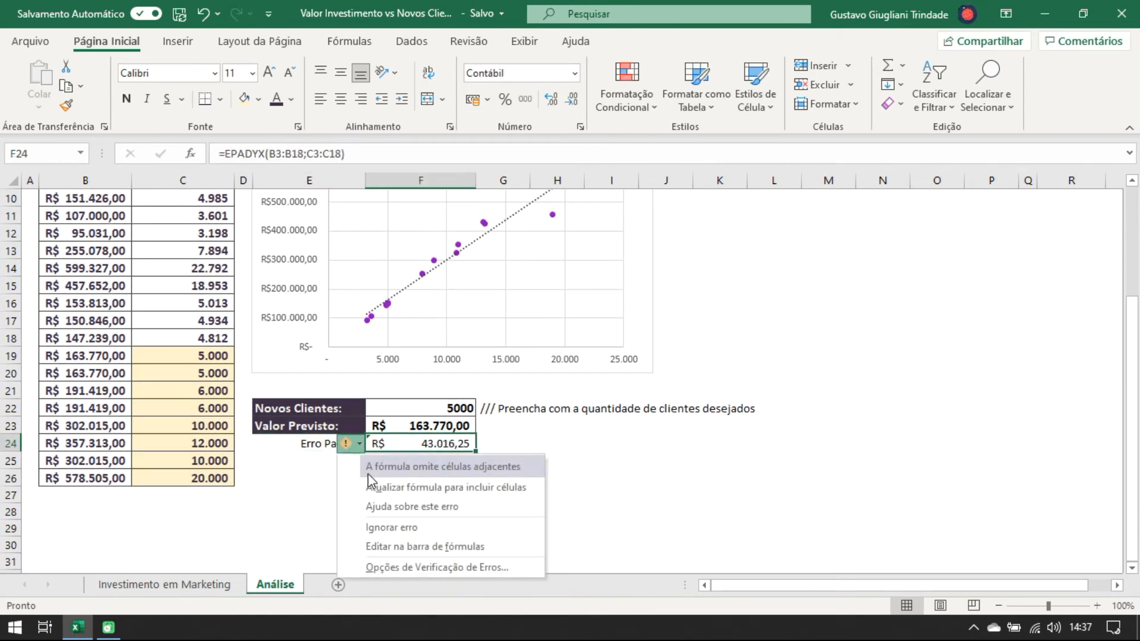
pyautogui.click(396, 527)
pyautogui.click(503, 477)
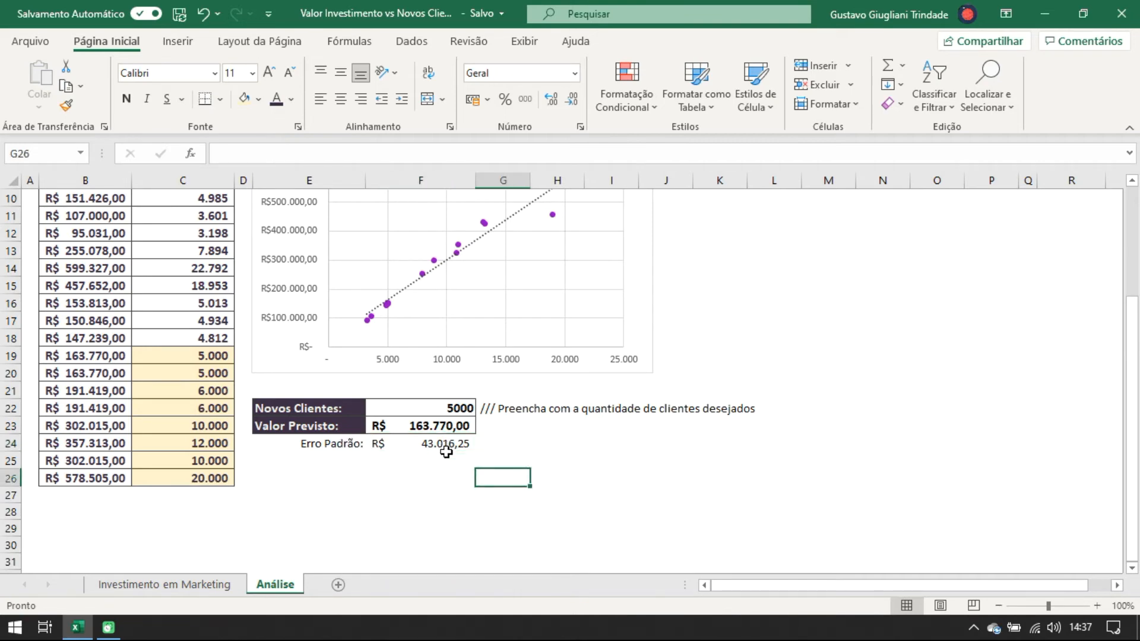
# - Add the standard error to the Valor Previsto formula in F23, making it = 27,649*F22 + 25525 +F24
pyautogui.keyDown('ctrl'); pyautogui.scroll(1, 446, 453); pyautogui.keyUp('ctrl')
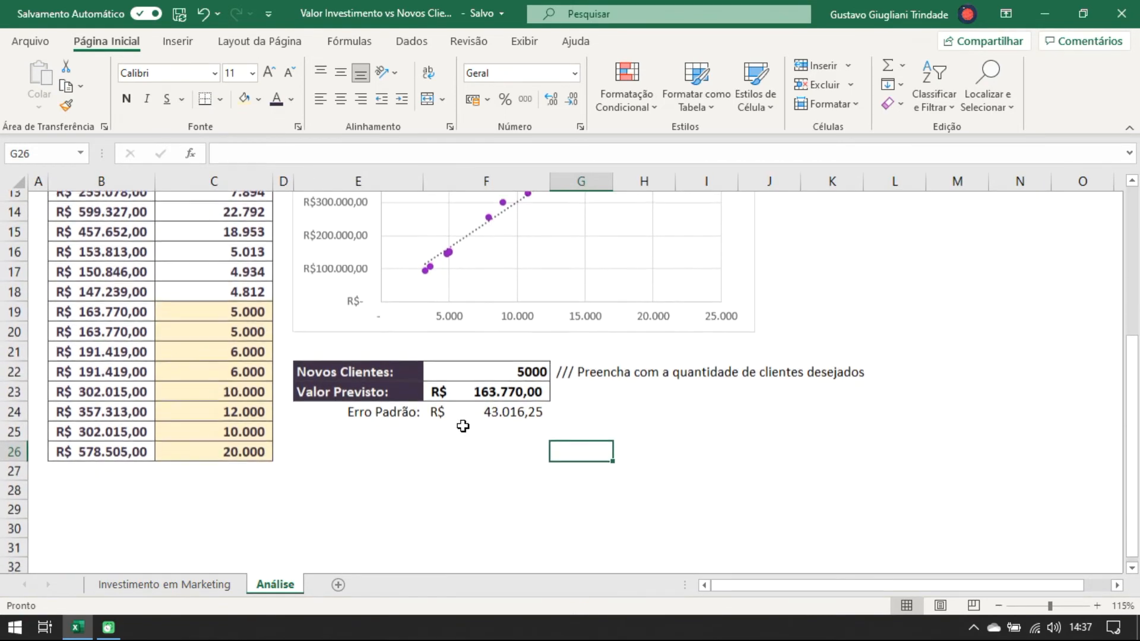
pyautogui.click(501, 382)
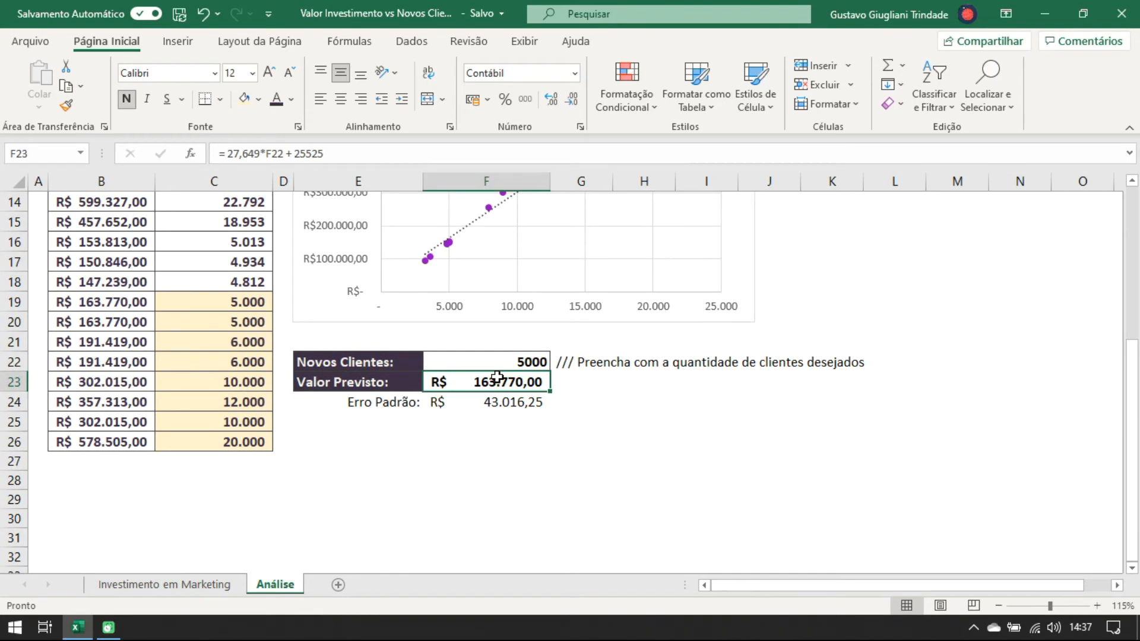
pyautogui.click(326, 153)
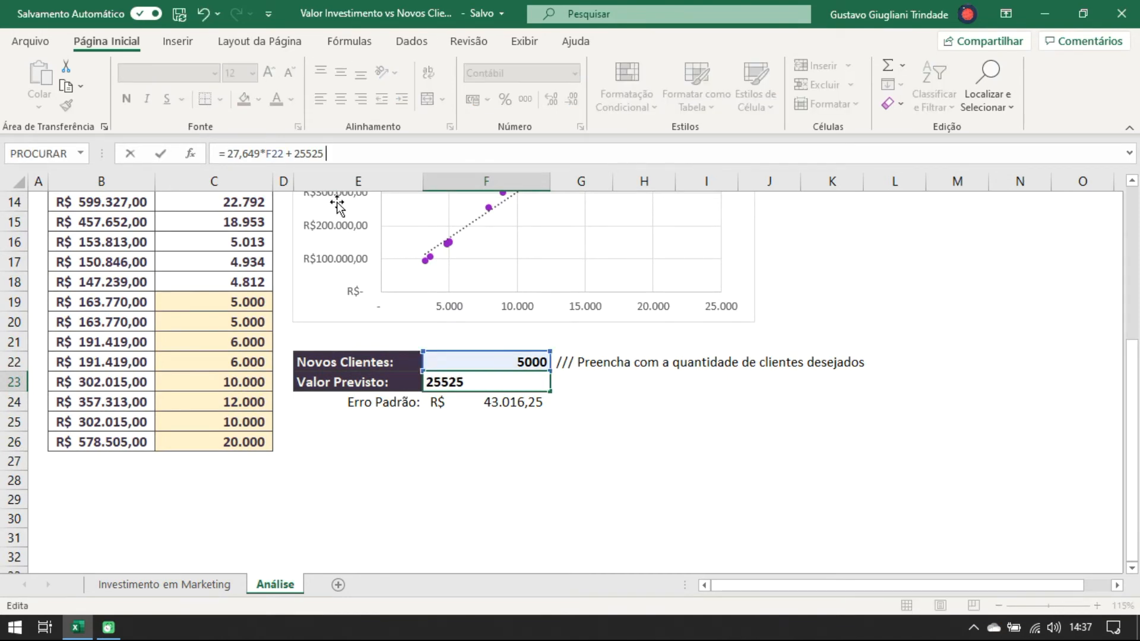
pyautogui.click(499, 403)
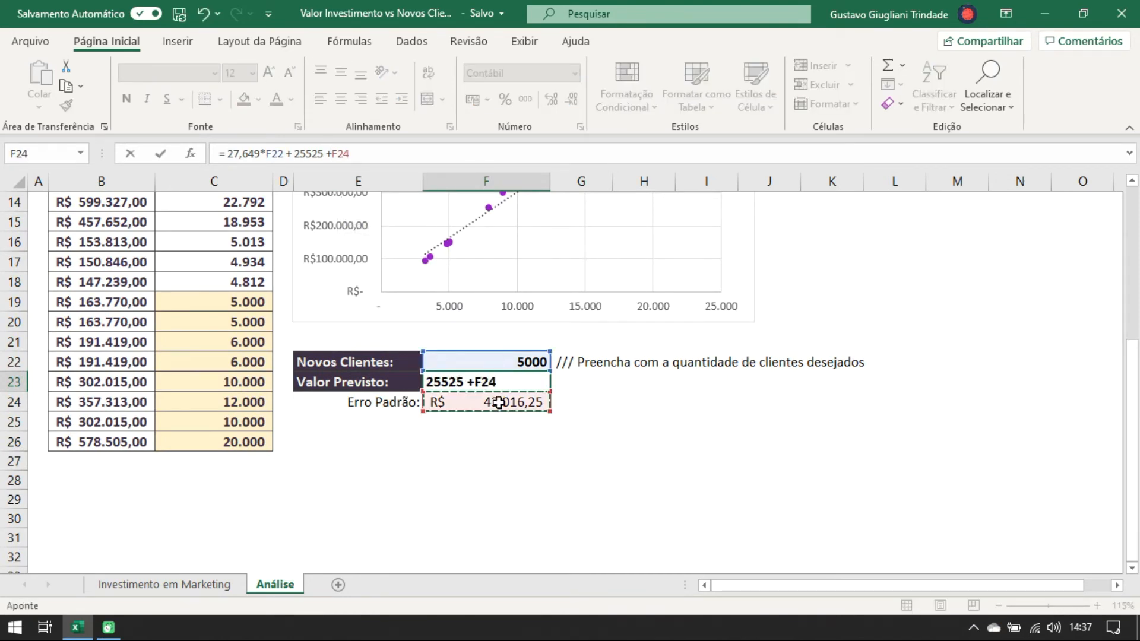
pyautogui.press('Return')
pyautogui.scroll(-1, 313, 374)
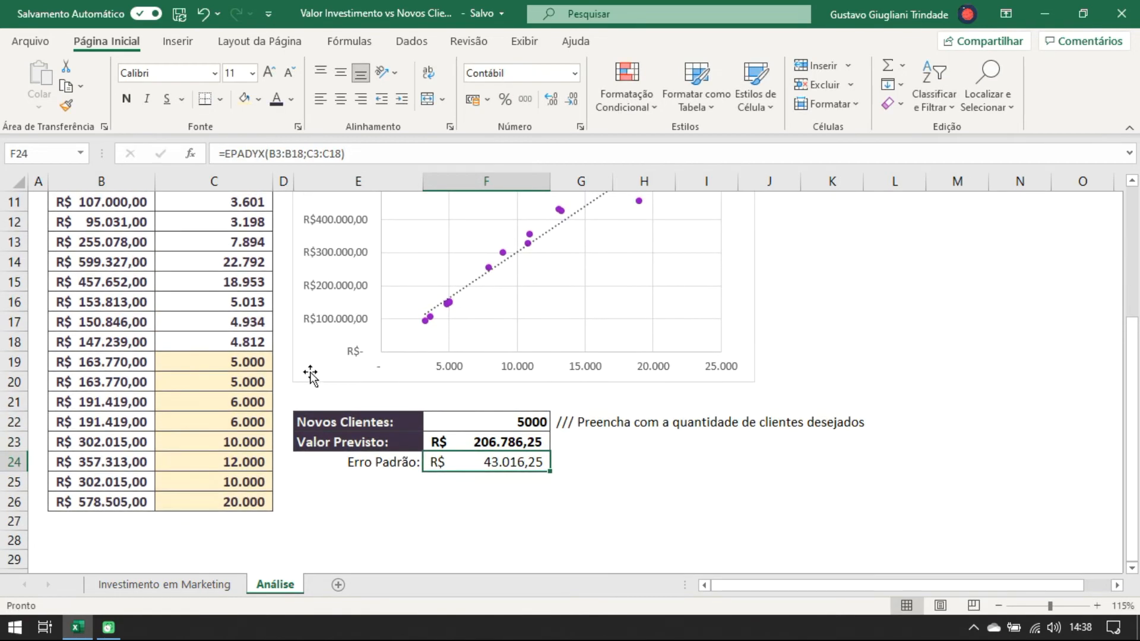
pyautogui.scroll(2, 270, 371)
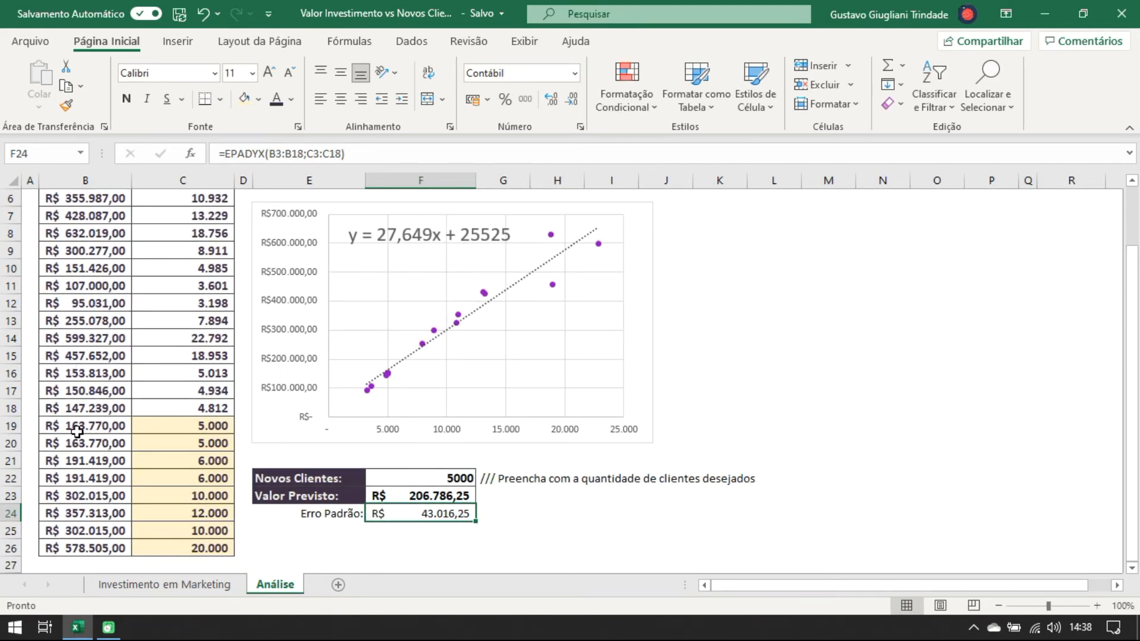
pyautogui.click(421, 495)
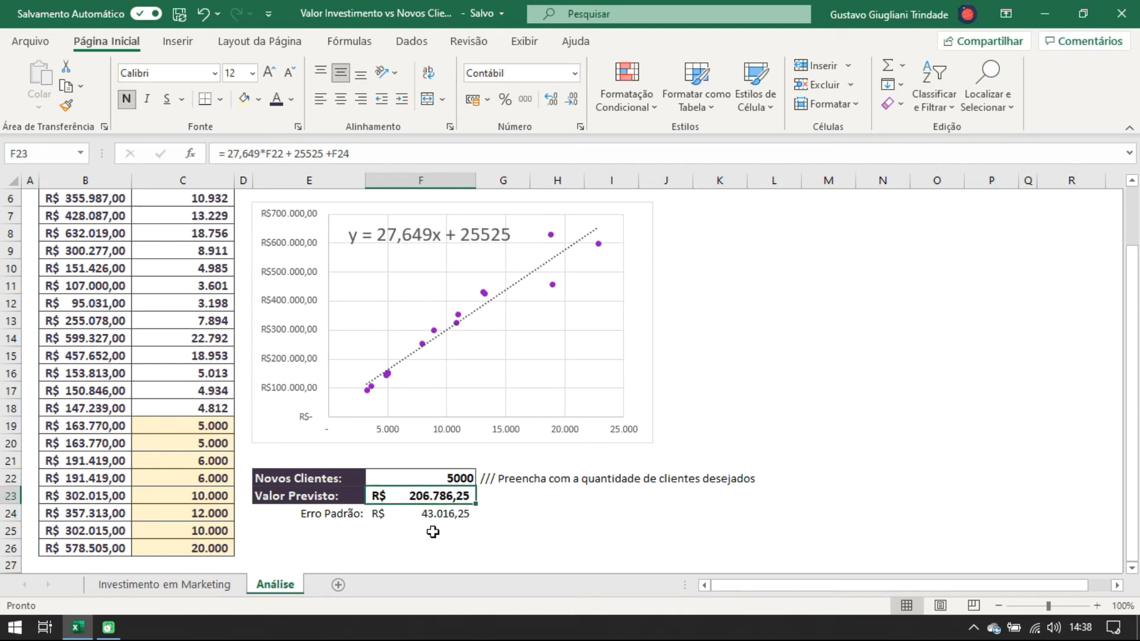
# - Paste the F23 forecast for 5,000 clients as values into B19 and B20
pyautogui.hotkey('ctrl', 'c')
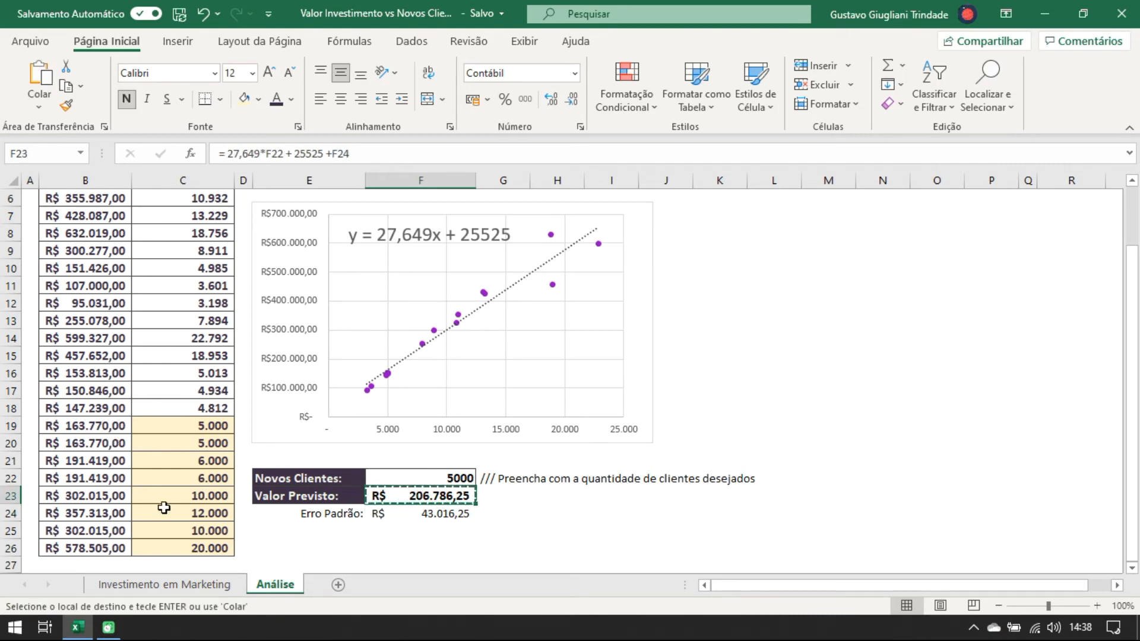
pyautogui.rightClick(108, 426)
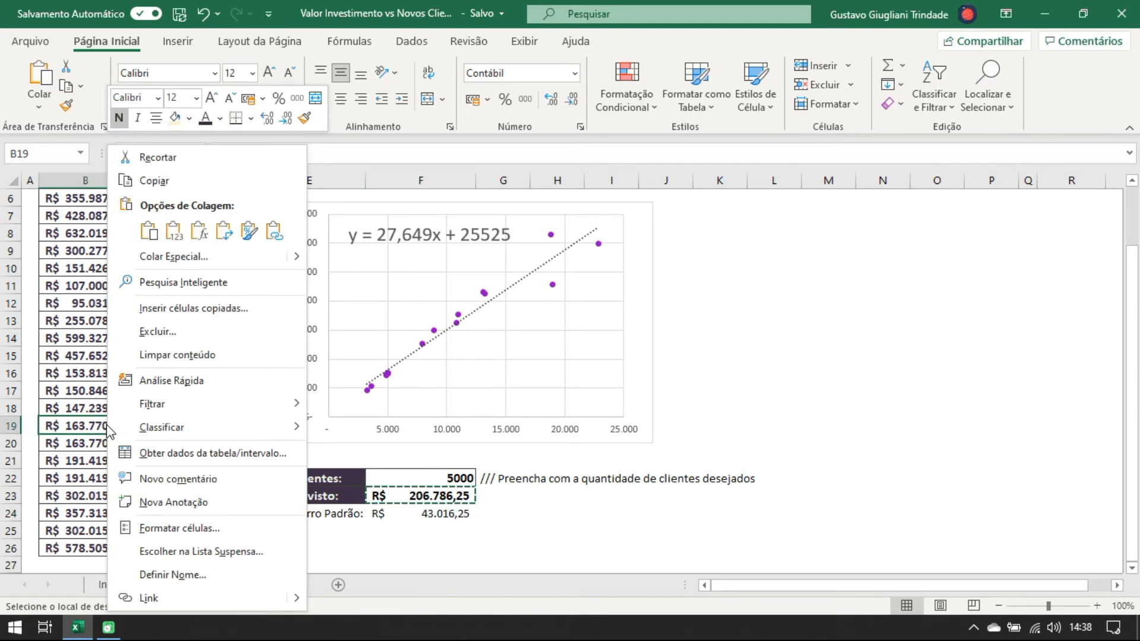
pyautogui.click(174, 231)
pyautogui.hotkey('ctrl', 'c')
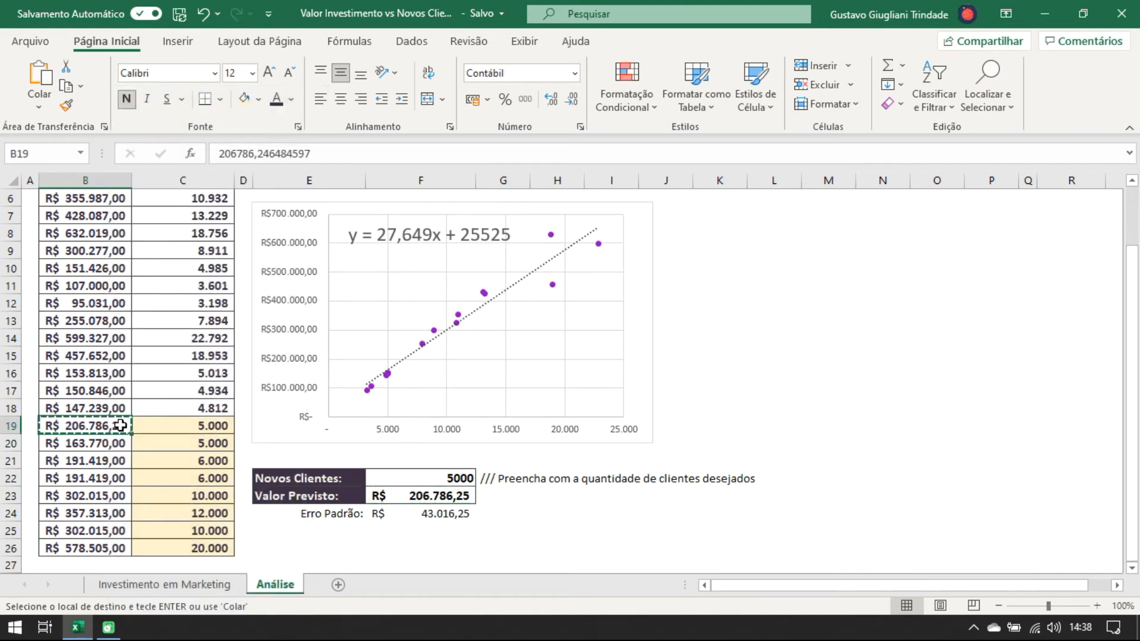
pyautogui.click(101, 445)
pyautogui.hotkey('ctrl', 'v')
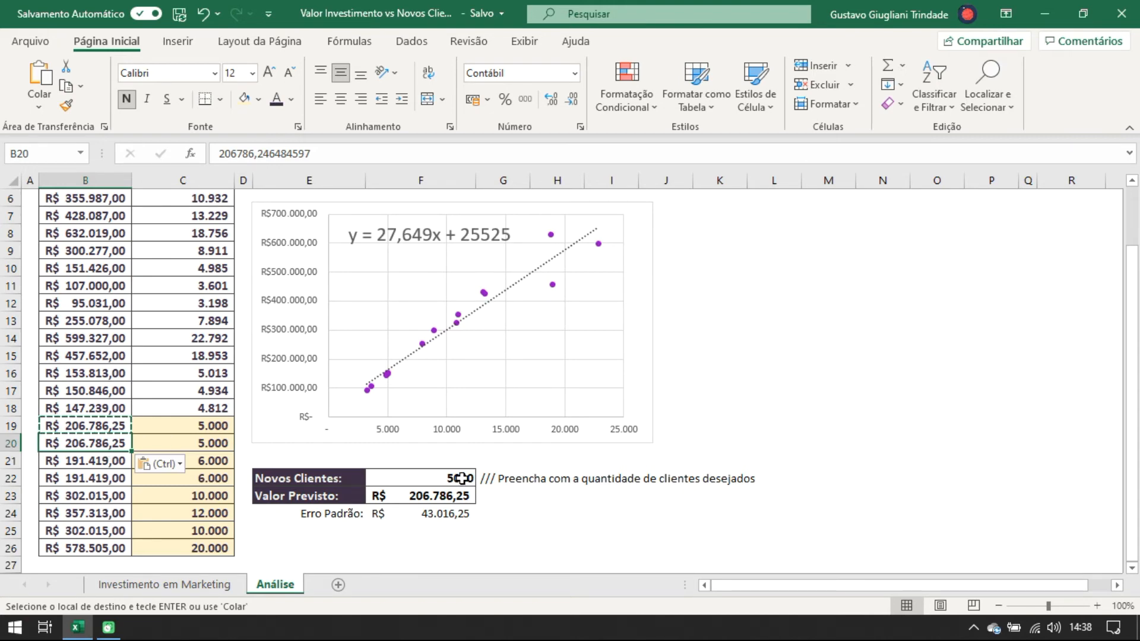
# - Set Novos Clientes to 6000 and paste the resulting forecast as values into B21 and B22
pyautogui.click(464, 479)
pyautogui.write('6000')
pyautogui.press('Return')
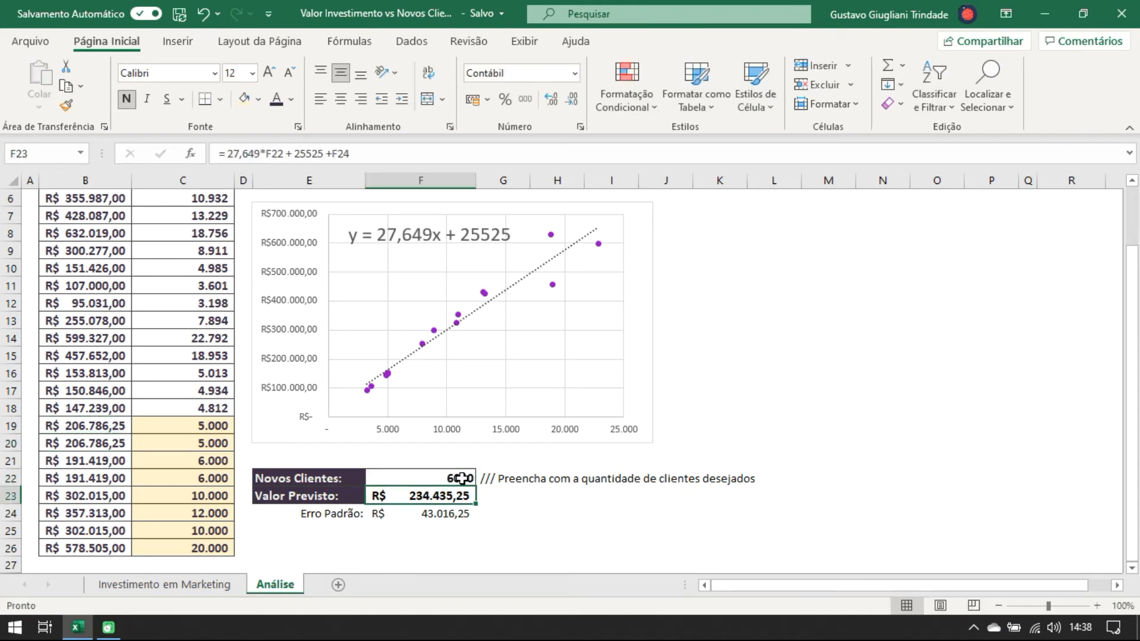
pyautogui.hotkey('ctrl', 'c')
pyautogui.rightClick(76, 465)
pyautogui.click(134, 240)
pyautogui.rightClick(102, 479)
pyautogui.click(160, 242)
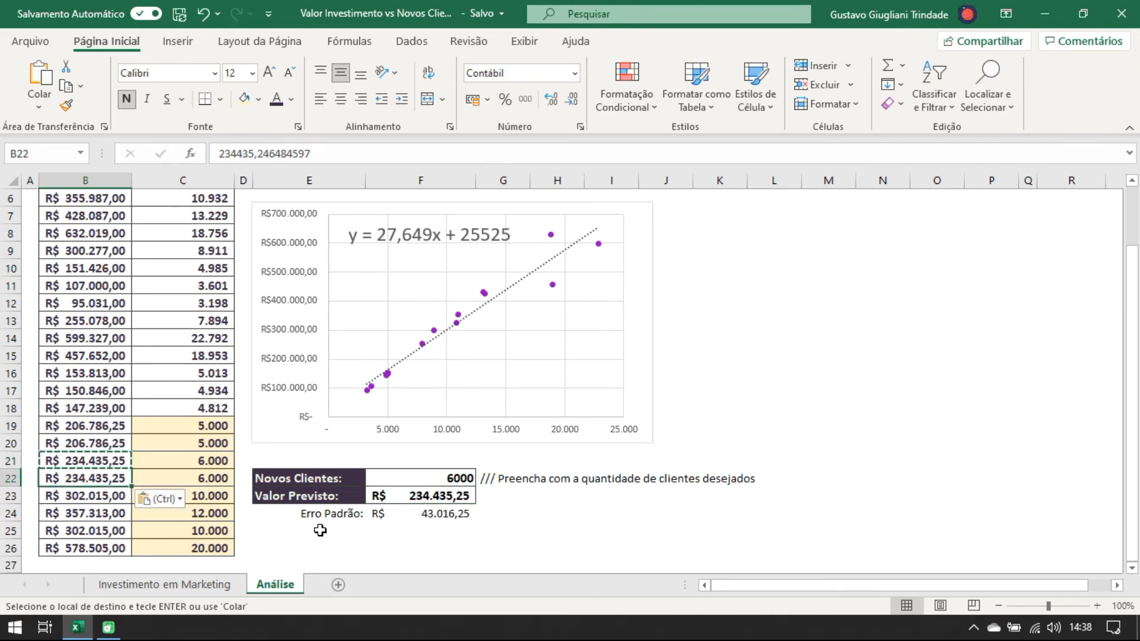
# - Set Novos Clientes to 10000 and paste the resulting forecast as values into B23 and B25
pyautogui.click(435, 479)
pyautogui.write('10000')
pyautogui.press('Return')
pyautogui.hotkey('ctrl', 'c')
pyautogui.rightClick(99, 500)
pyautogui.click(165, 118)
pyautogui.rightClick(97, 532)
pyautogui.click(162, 152)
# - Set Novos Clientes to 12000 and paste the resulting forecast as values into B24
pyautogui.click(427, 477)
pyautogui.write('12000')
pyautogui.press('Return')
pyautogui.click(425, 474)
pyautogui.hotkey('ctrl', 'c')
pyautogui.click(98, 514)
pyautogui.click(429, 497)
pyautogui.hotkey('ctrl', 'c')
pyautogui.click(98, 515)
pyautogui.rightClick(102, 516)
pyautogui.click(170, 133)
# - Set Novos Clientes to 20000 and paste the resulting forecast as values into B26
pyautogui.click(439, 478)
pyautogui.write('20000')
pyautogui.press('Return')
pyautogui.hotkey('ctrl', 'c')
pyautogui.rightClick(102, 549)
pyautogui.click(167, 172)
# - Copy forecasts B19:B26 and paste them transposed into U8:AB8 of the Investimento em Marketing sheet, replacing the mai/21 to dez/21 totals
pyautogui.moveTo(100, 427); pyautogui.dragTo(104, 540)
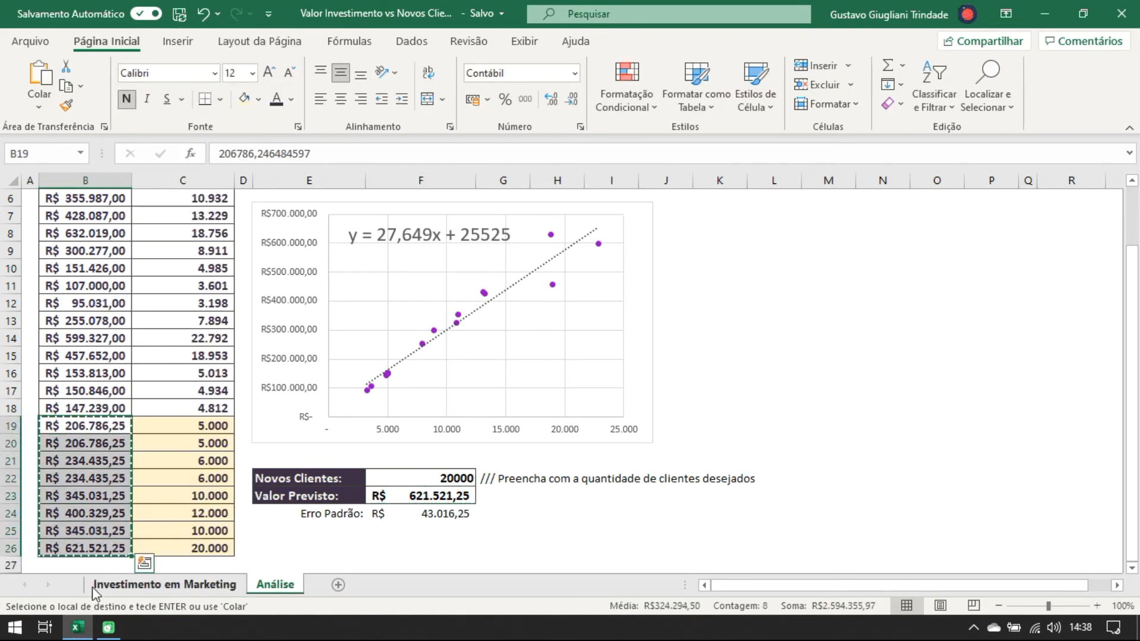
pyautogui.click(132, 585)
pyautogui.click(446, 419)
pyautogui.rightClick(445, 419)
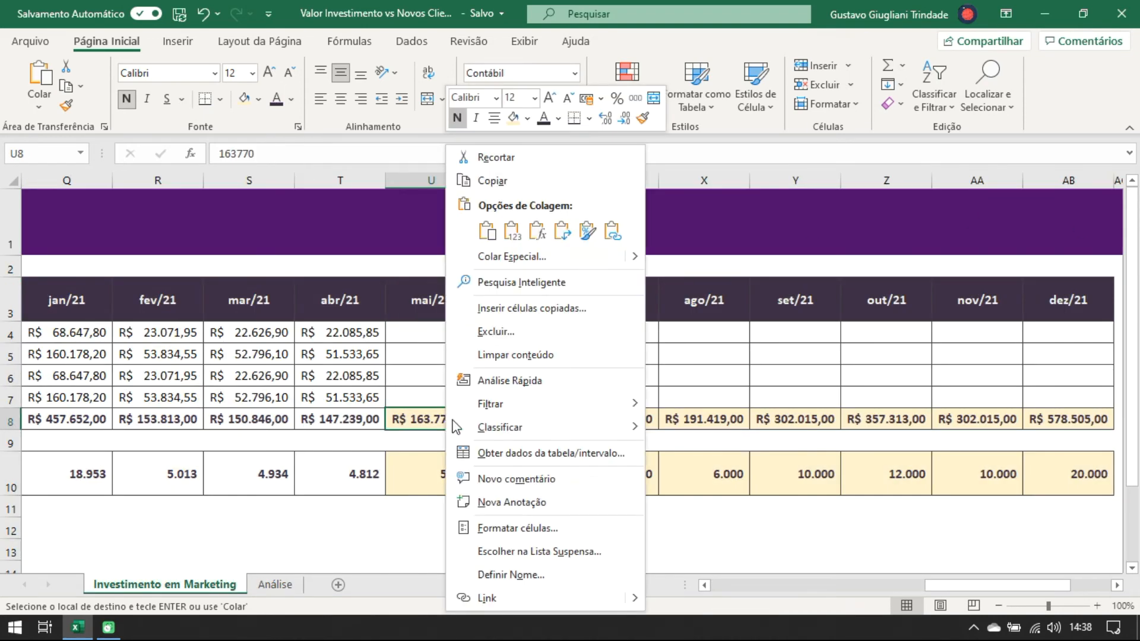
pyautogui.click(538, 232)
# - Apply the light yellow fill to the forecast totals in U8:AB8
pyautogui.click(504, 439)
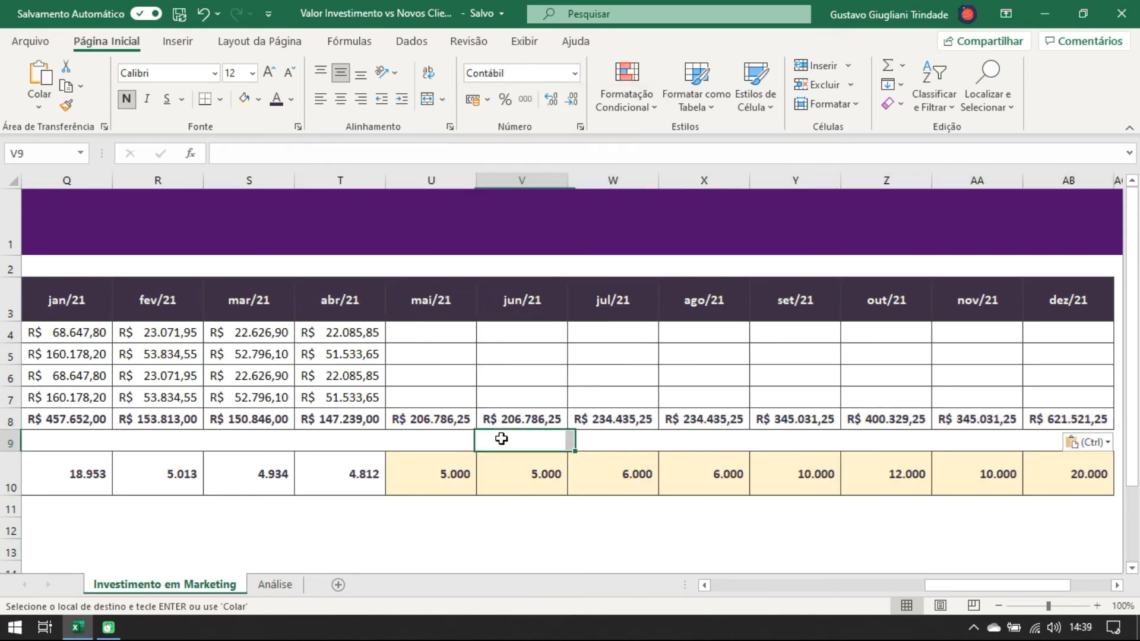
pyautogui.click(443, 416)
pyautogui.hotkey('ctrl', 'shift', 'Right')
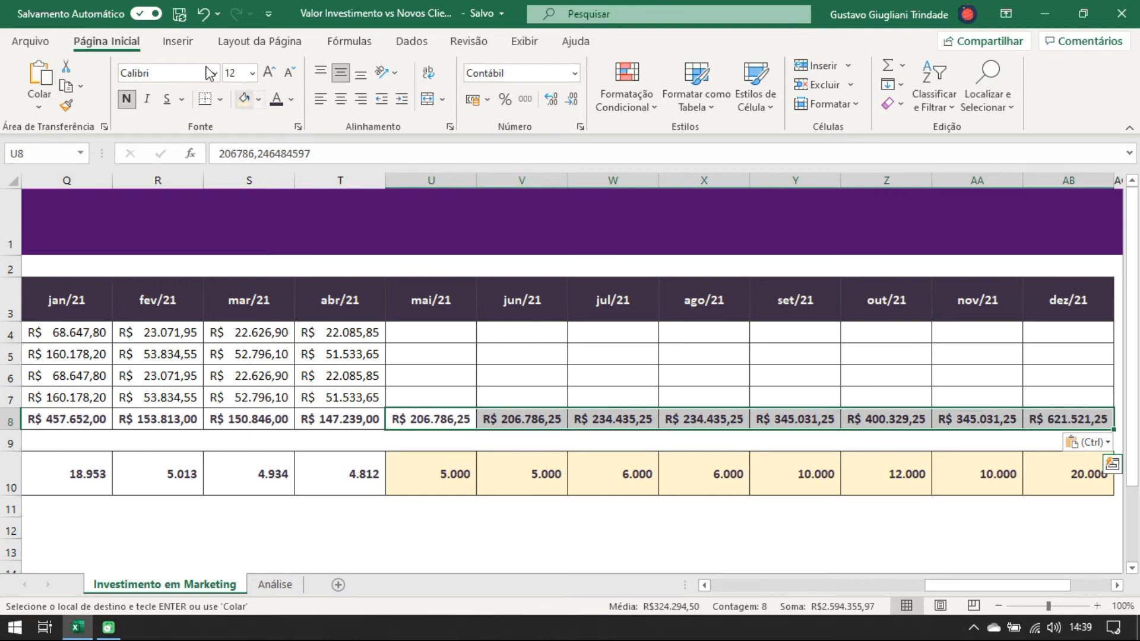
pyautogui.click(244, 100)
# - Add the note "/// Valor Previsto considerando a margem de erro padrão para cima" in AD8 beside the total row
pyautogui.press('Right')
pyautogui.hotkey('ctrl', 'Right')
pyautogui.press('Right')
pyautogui.press('Right')
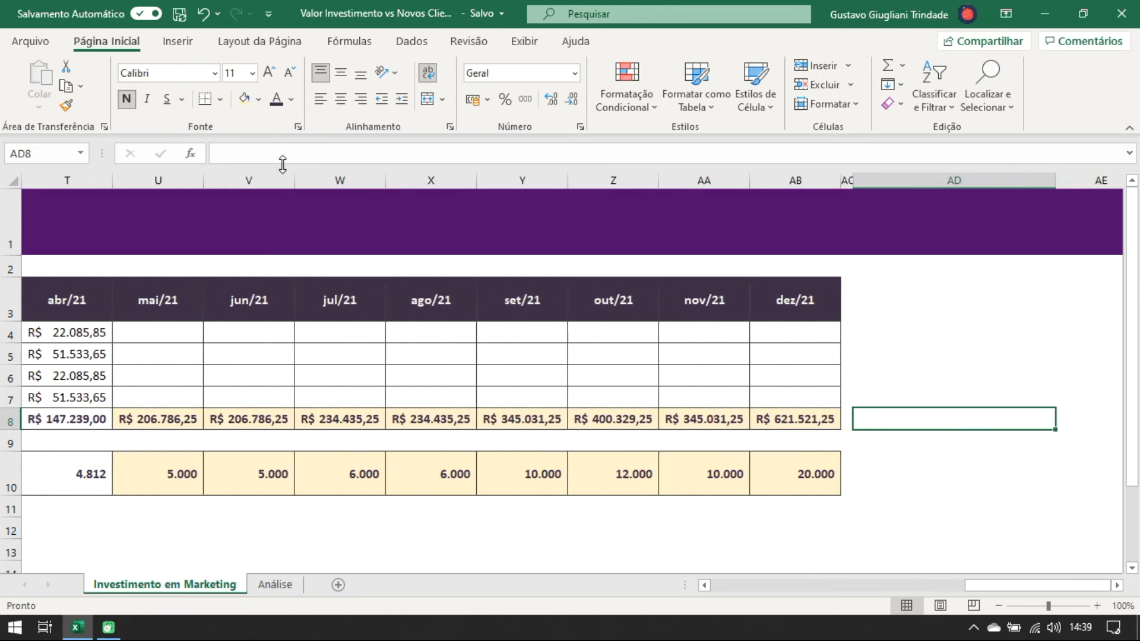
pyautogui.press('F2')
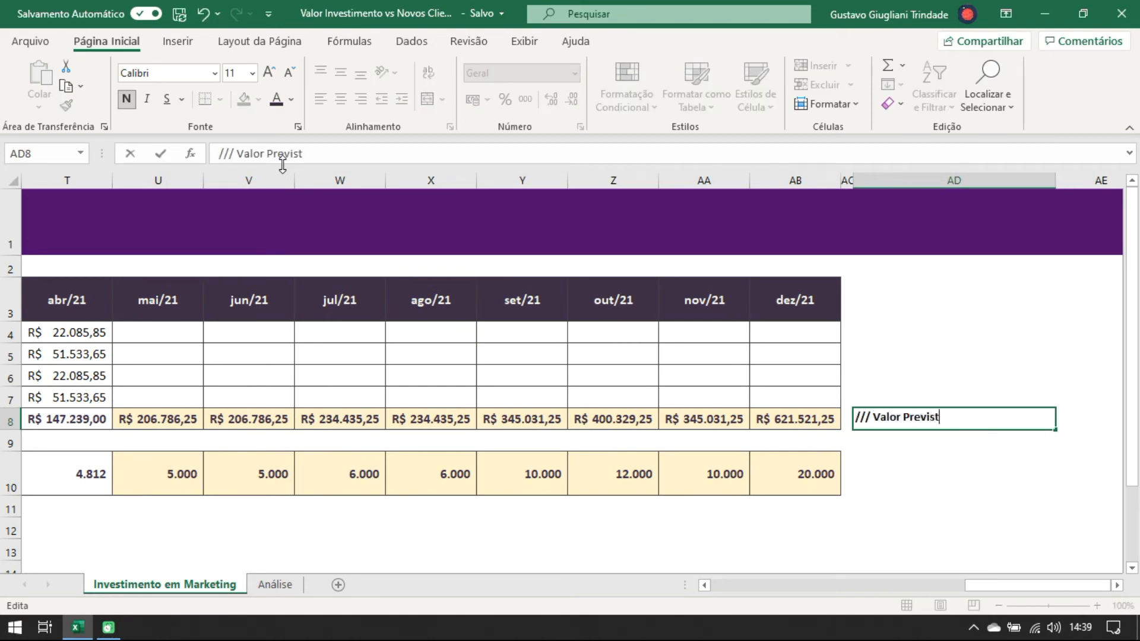
pyautogui.write('/// Valor Previsto,')
pyautogui.press('BackSpace')
pyautogui.press('BackSpace')
pyautogui.write('considerando ')
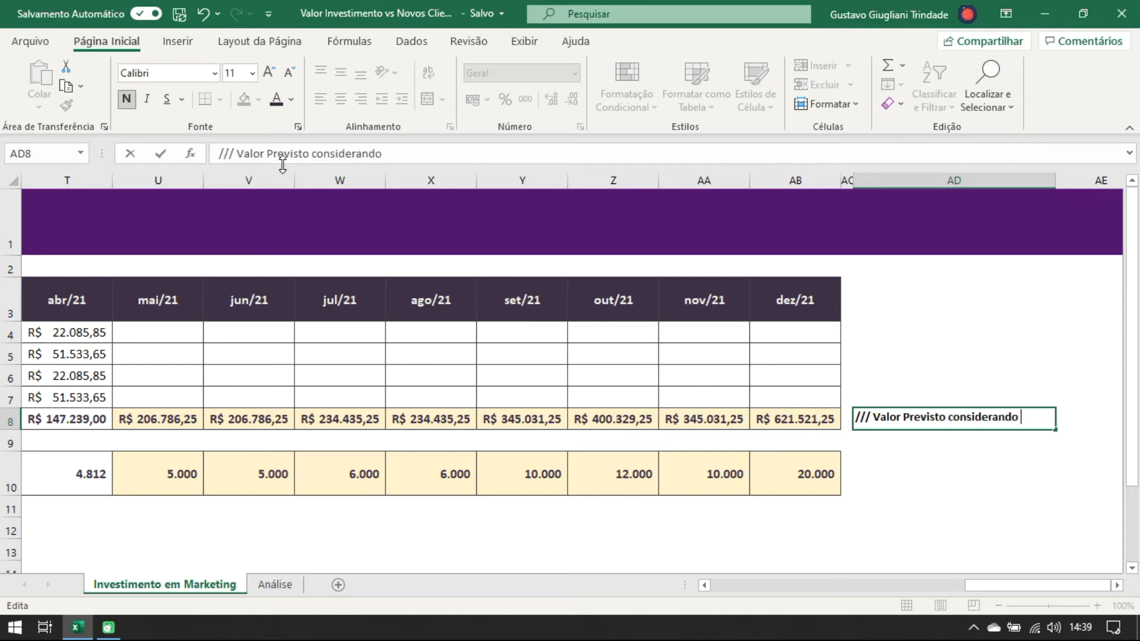
pyautogui.write('a margem de erro padrão')
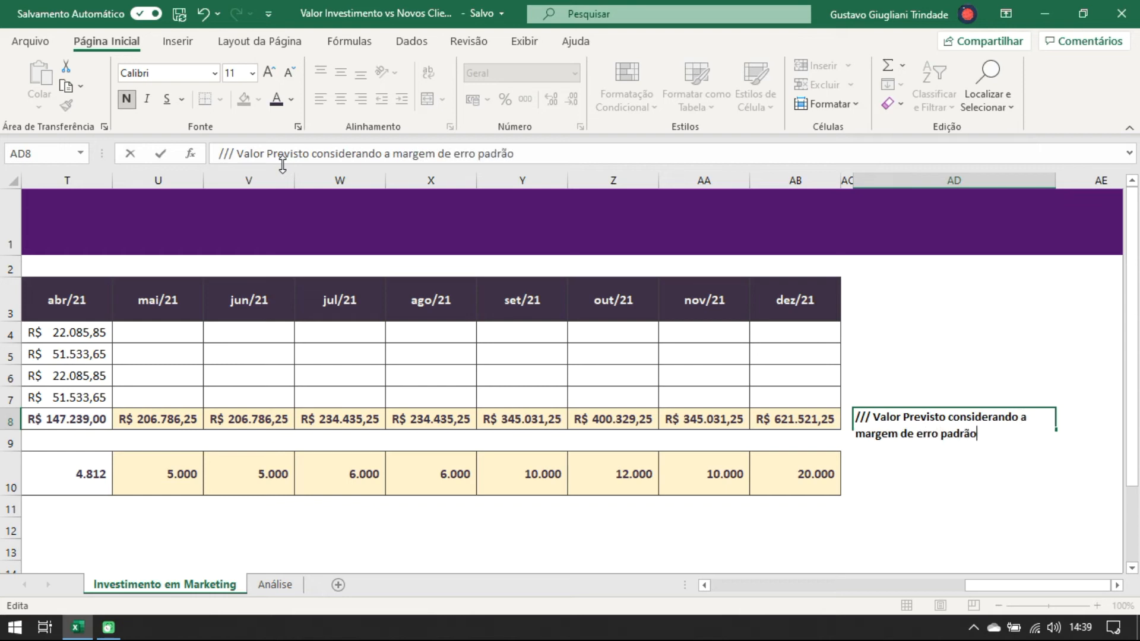
pyautogui.write(' para cima')
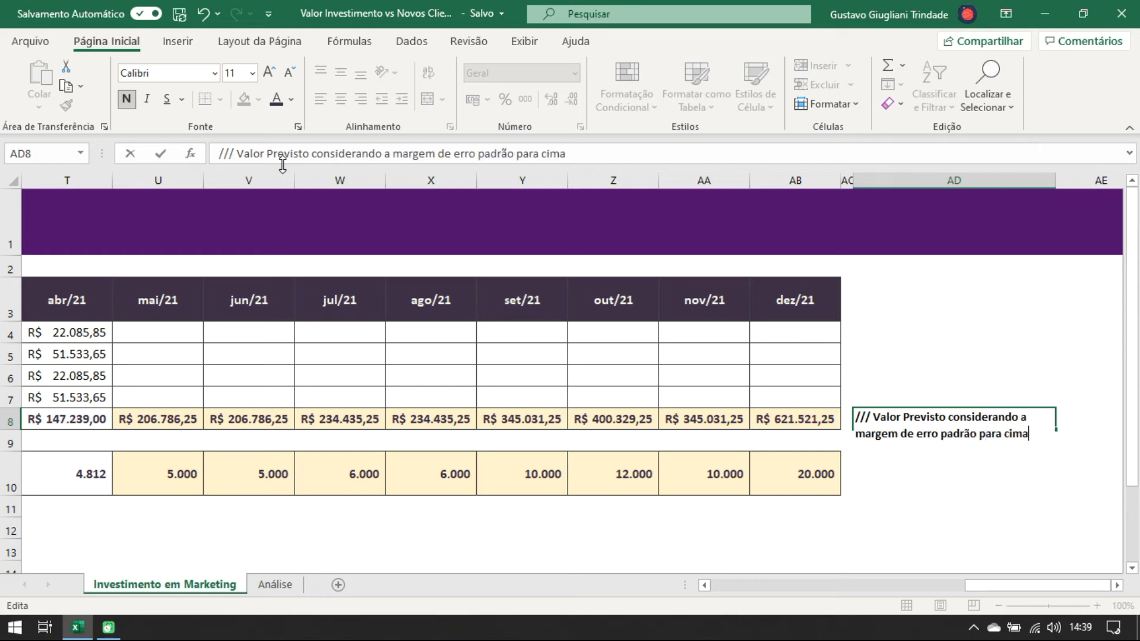
pyautogui.press('Return')
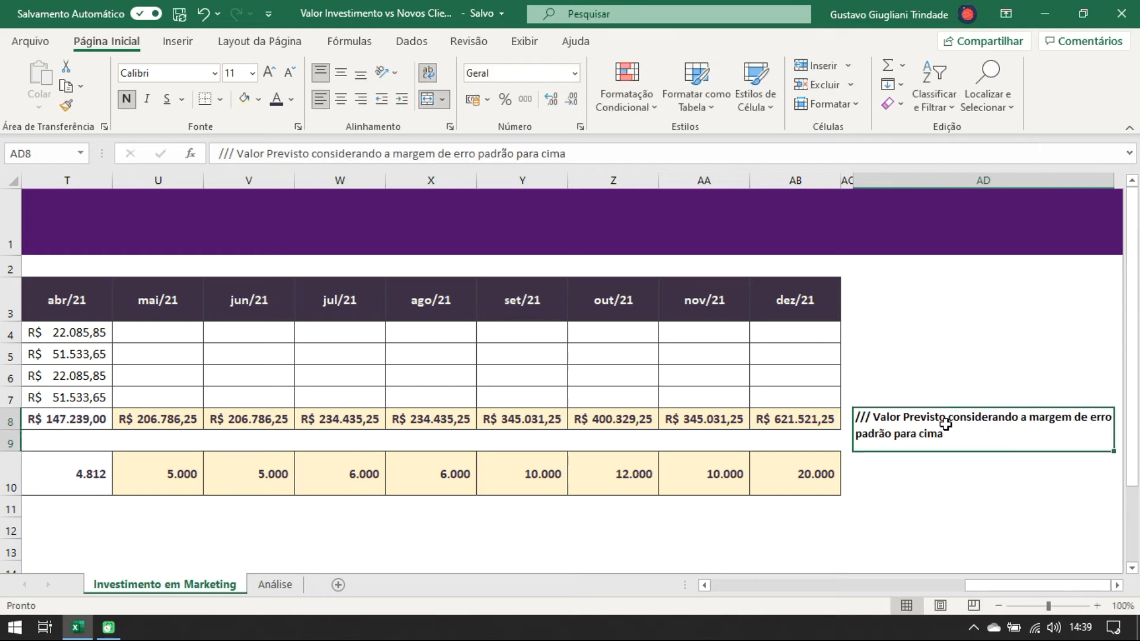
pyautogui.press('Up')
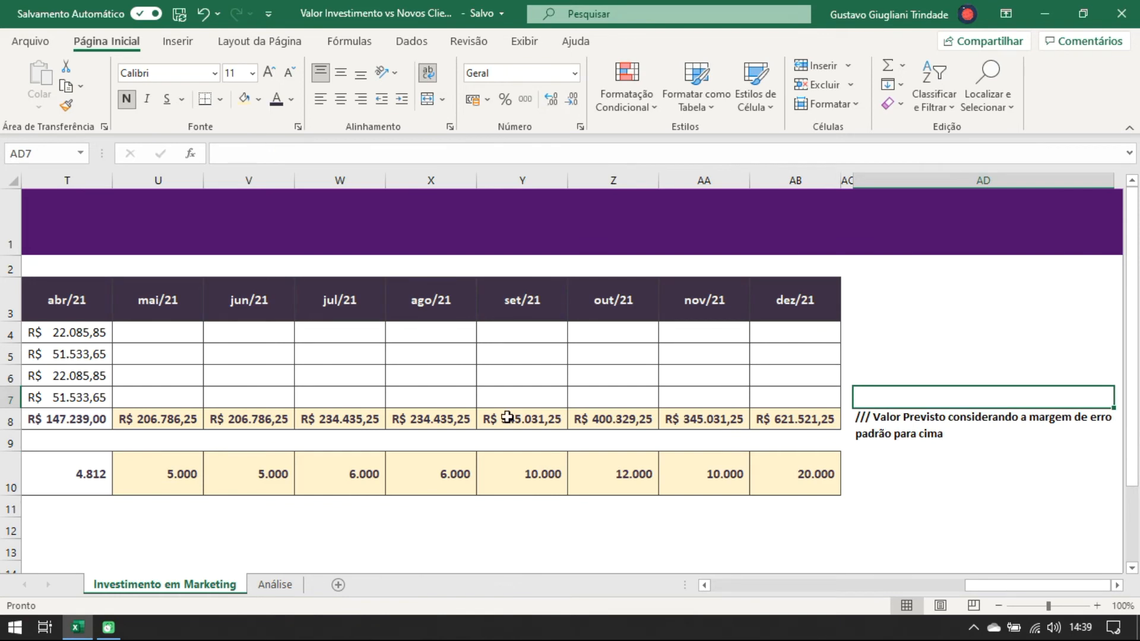
# - Review how the historical monthly investment is split across the platforms in rows 4 to 7
pyautogui.click(154, 380)
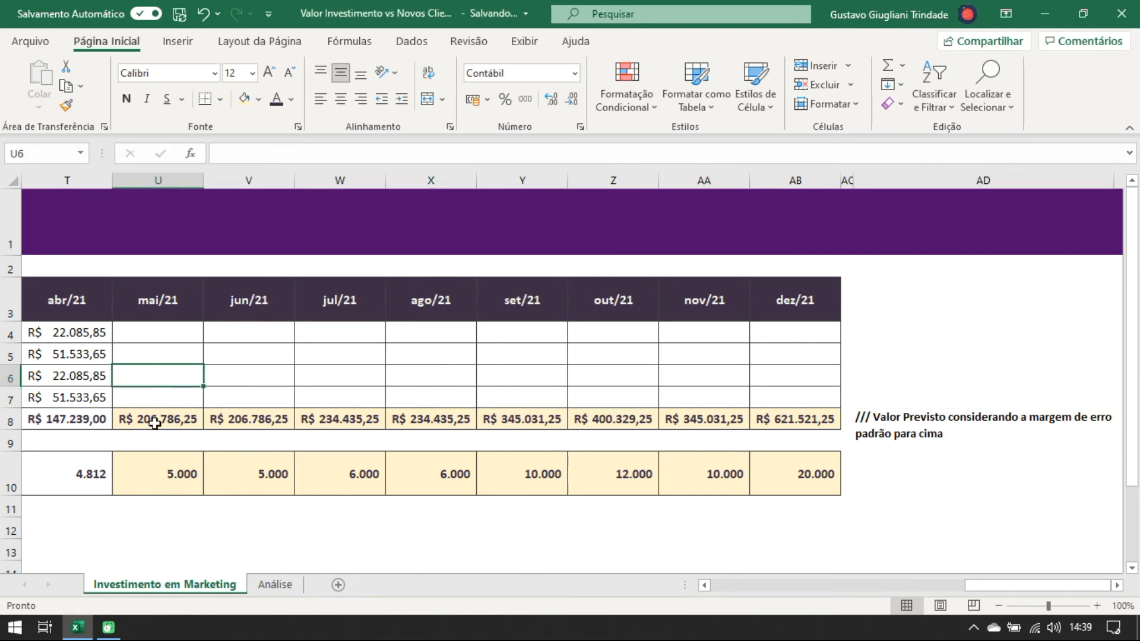
pyautogui.click(151, 420)
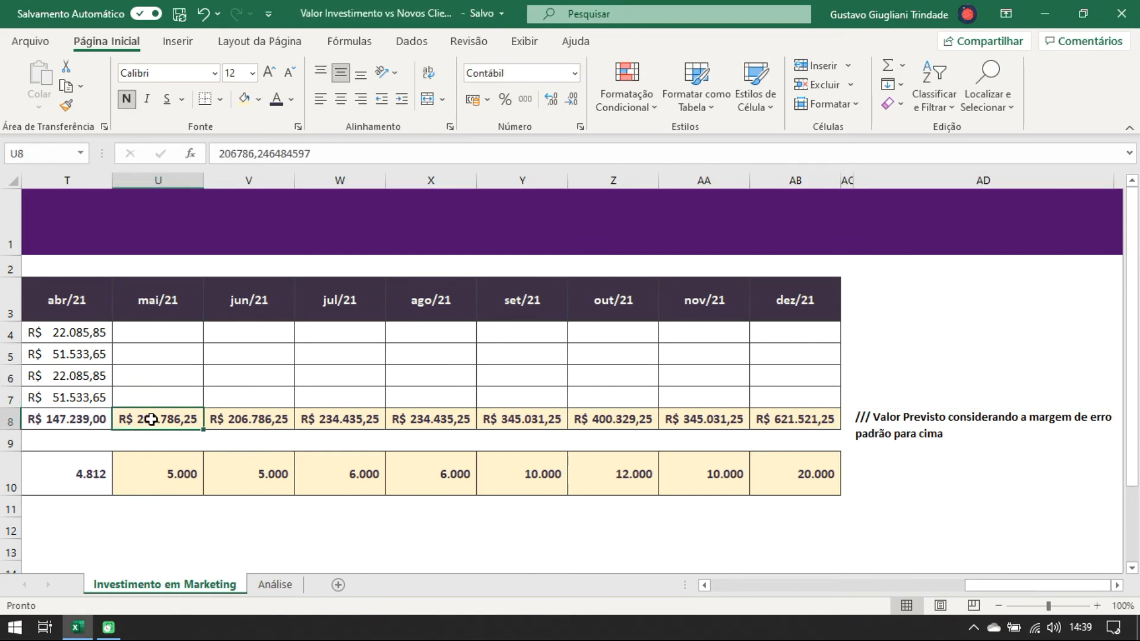
pyautogui.click(77, 335)
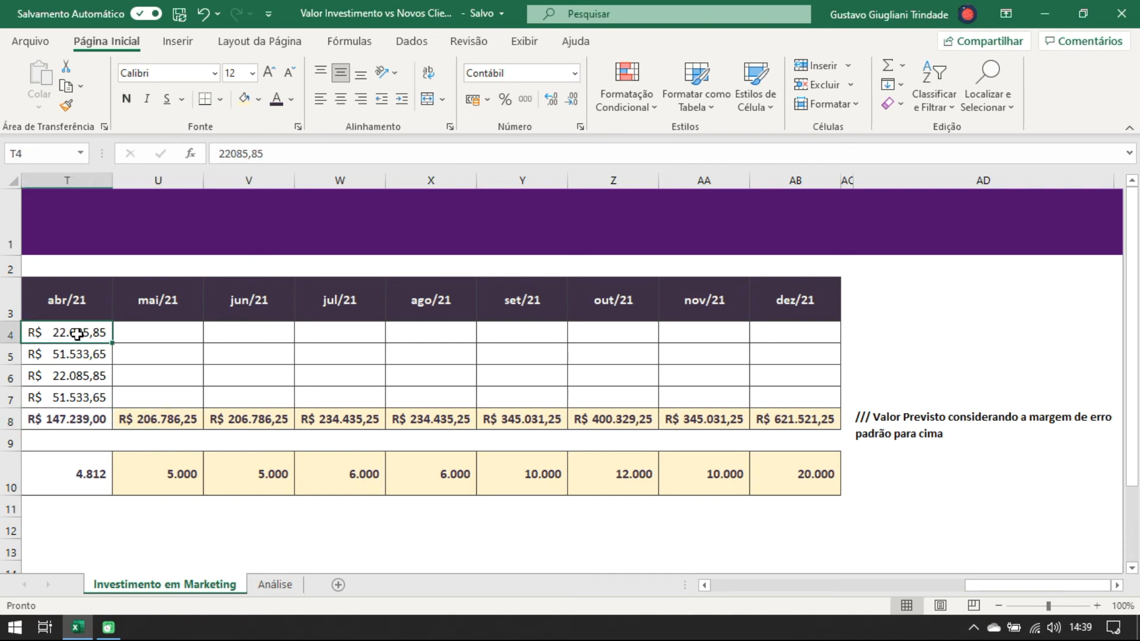
pyautogui.press('Left')
pyautogui.press('Left')
pyautogui.press('Left')
pyautogui.press('Left')
pyautogui.press('Left')
pyautogui.press('Left')
pyautogui.press('Left')
pyautogui.press('Left')
pyautogui.press('Left')
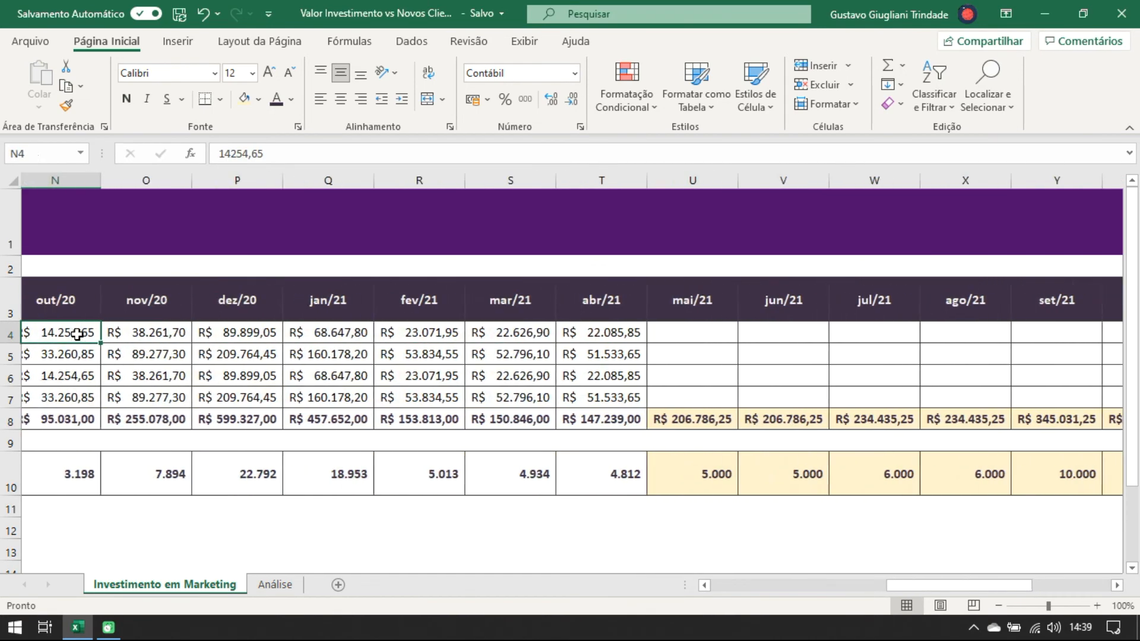
pyautogui.hotkey('ctrl', 'Left')
pyautogui.hotkey('ctrl', 'Down')
pyautogui.press('Right')
pyautogui.press('Right')
pyautogui.press('Up')
pyautogui.press('Up')
pyautogui.press('Up')
pyautogui.hotkey('ctrl', 'Right')
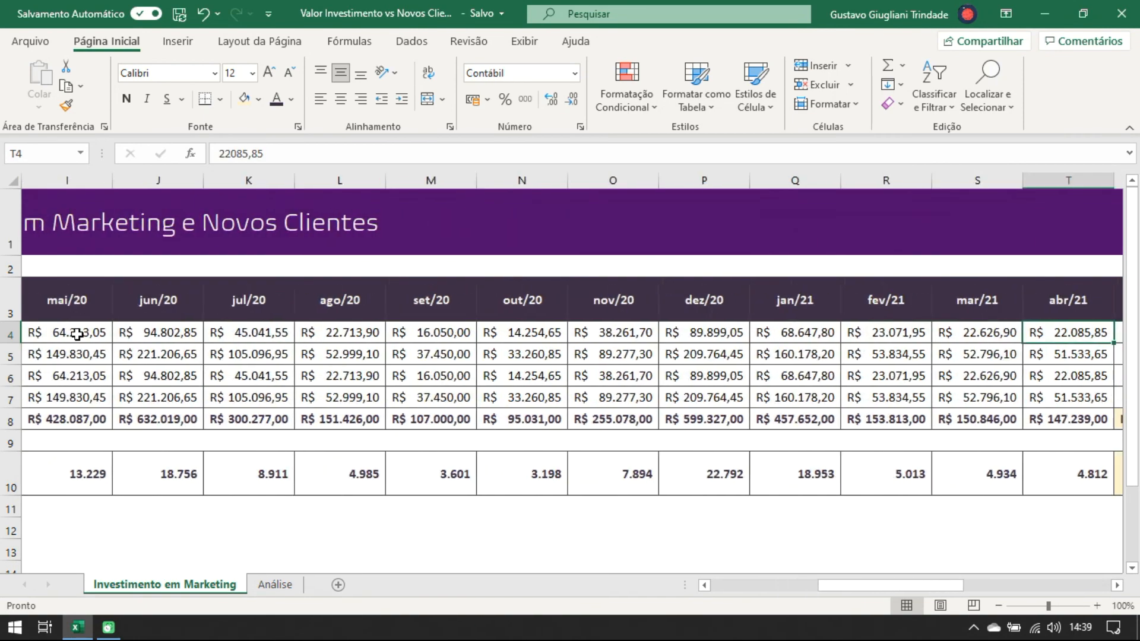
# - Calculate the first platform's share of the abr/21 total in U4 with the formula =T4/T8
pyautogui.press('Right')
pyautogui.press('Right')
pyautogui.press('Left')
pyautogui.write('=')
pyautogui.press('Left')
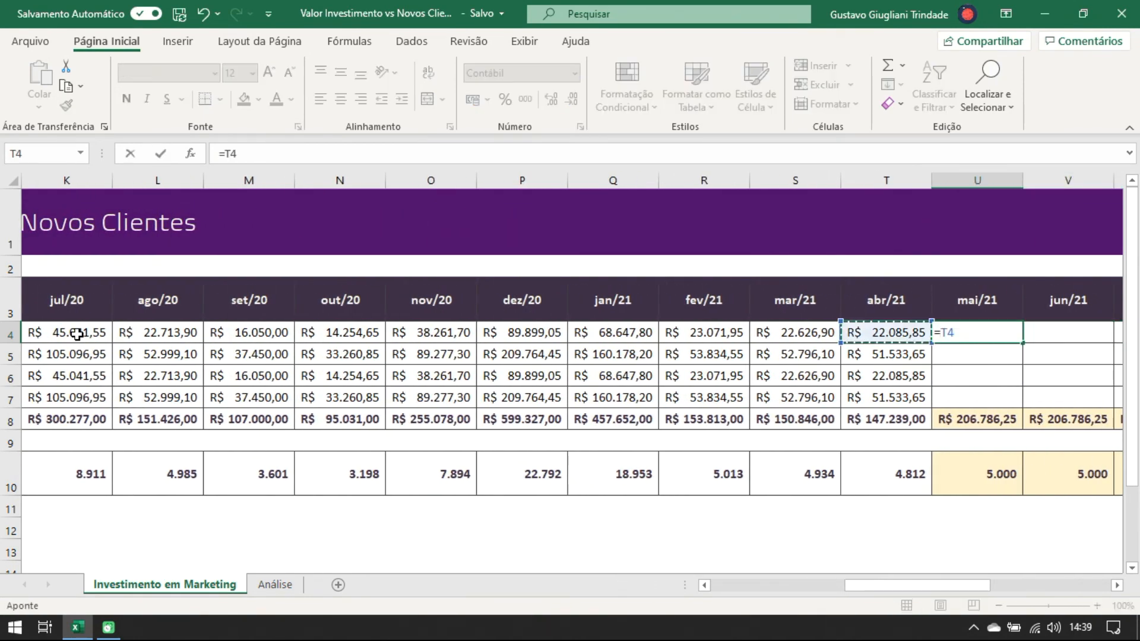
pyautogui.write('/')
pyautogui.press('Left')
pyautogui.press('Down')
pyautogui.press('Down')
pyautogui.press('Down')
pyautogui.press('Down')
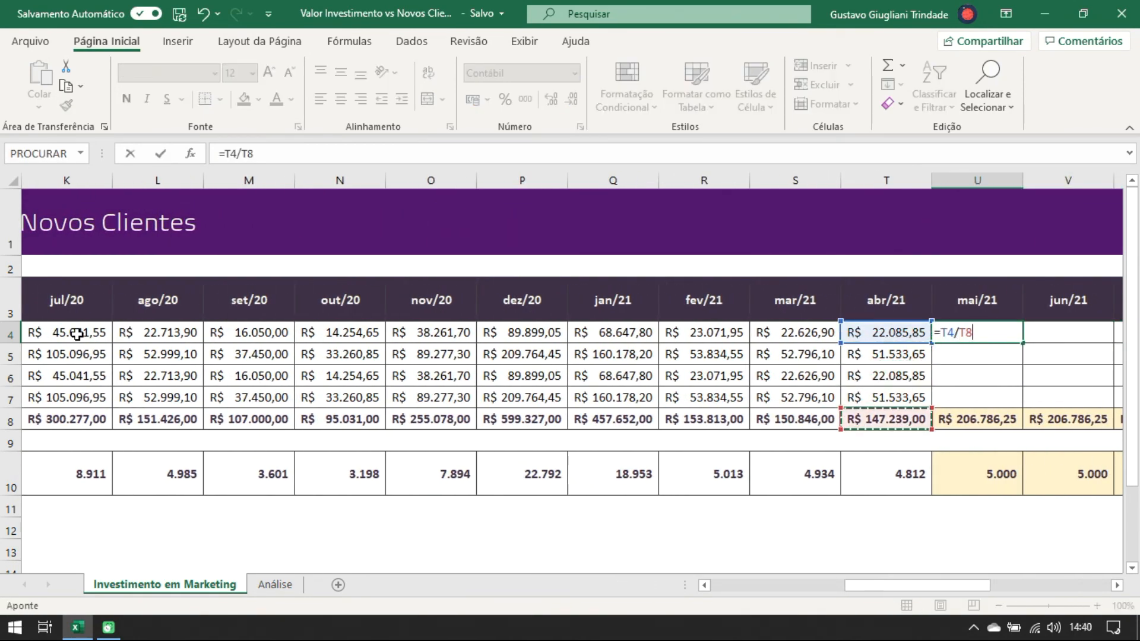
pyautogui.press('Return')
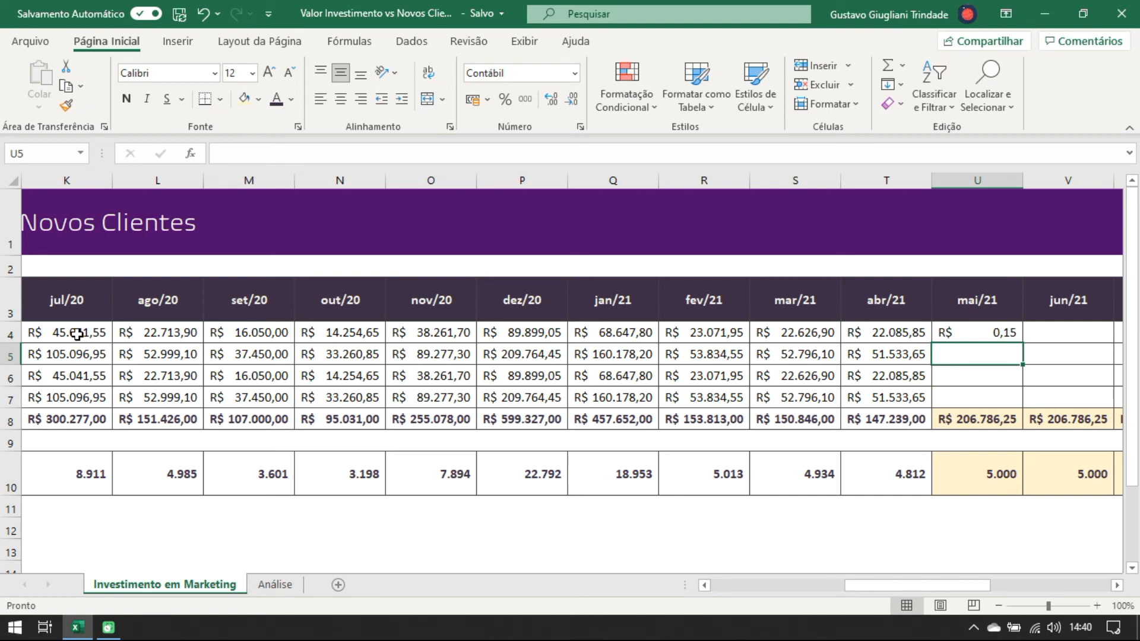
# - Lock the total's row in the U4 formula as =T4/T$8 and fill it down to U7
pyautogui.press('Up')
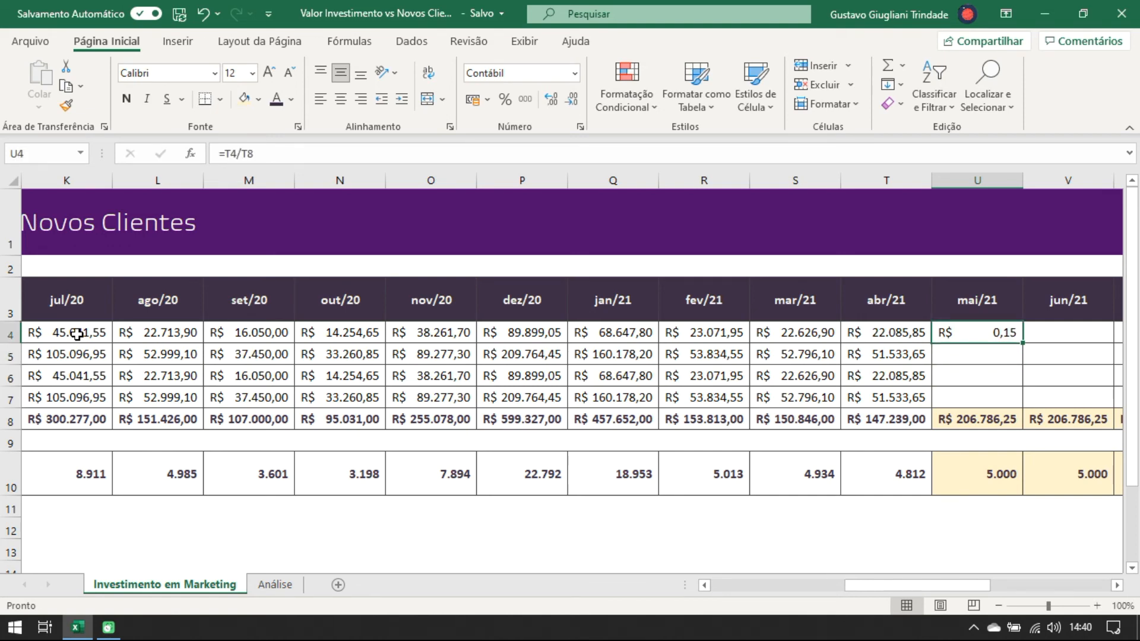
pyautogui.press('F2')
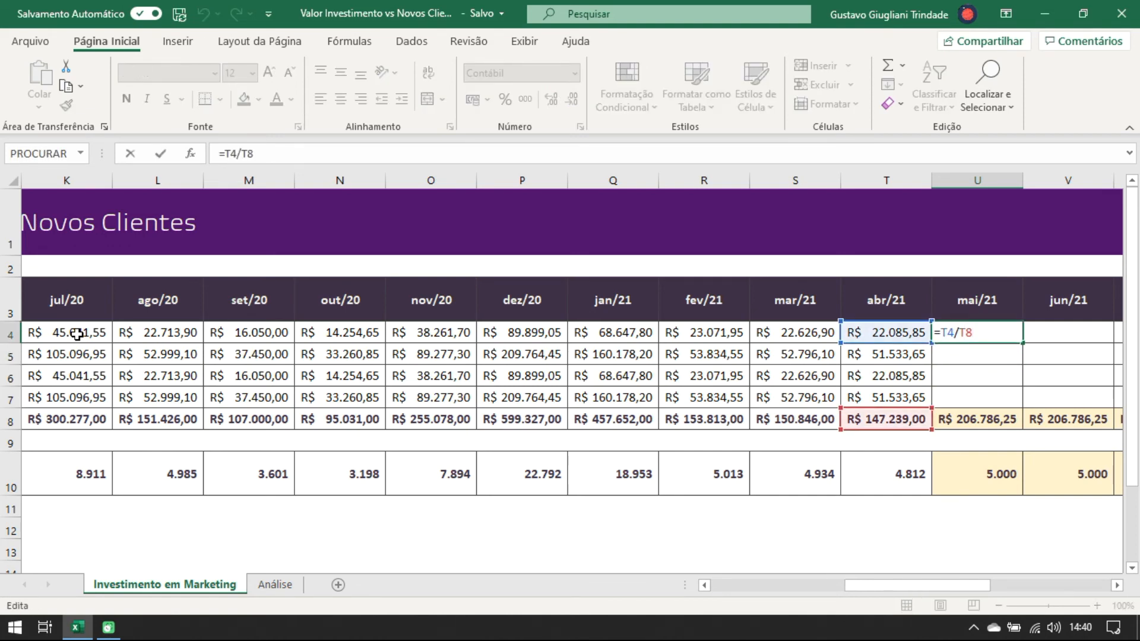
pyautogui.press('Return')
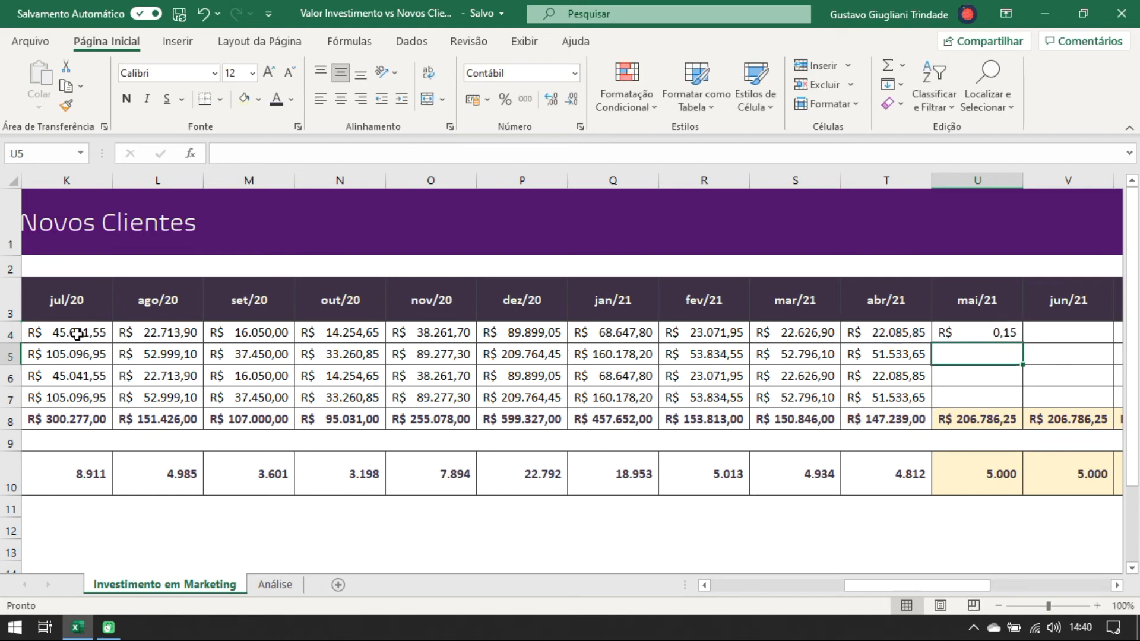
pyautogui.click(1016, 331)
pyautogui.moveTo(1022, 343); pyautogui.dragTo(950, 396)
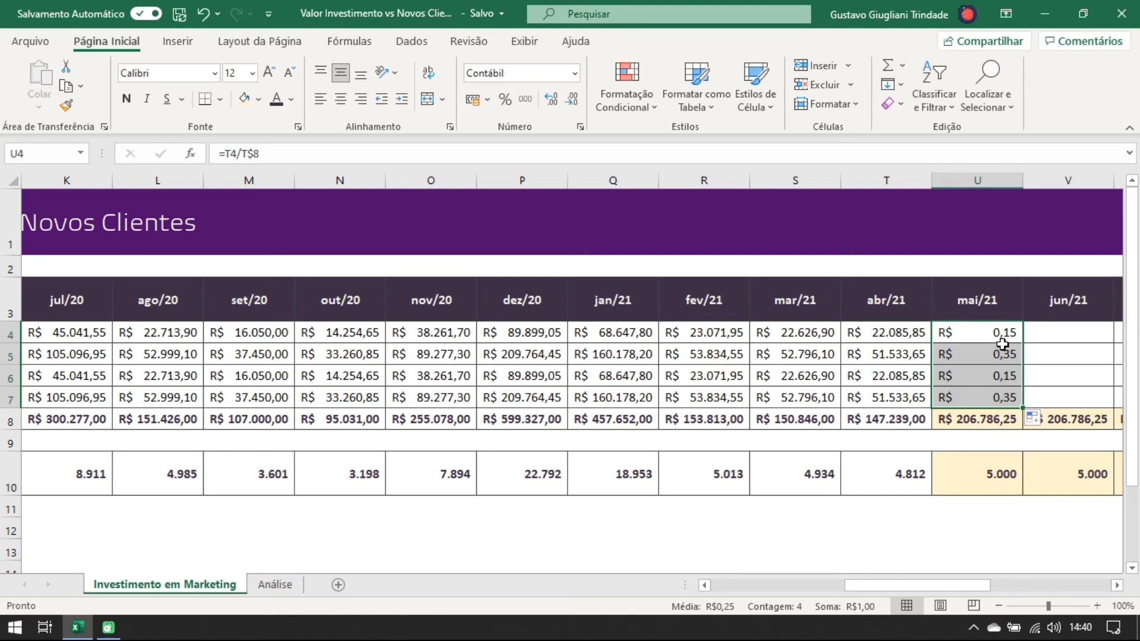
# - Compare the calculated shares in U4:U7 with the platform names in column D
pyautogui.click(990, 330)
pyautogui.hotkey('ctrl', 'Left')
pyautogui.press('Right')
pyautogui.press('Right')
pyautogui.press('Down')
pyautogui.press('Down')
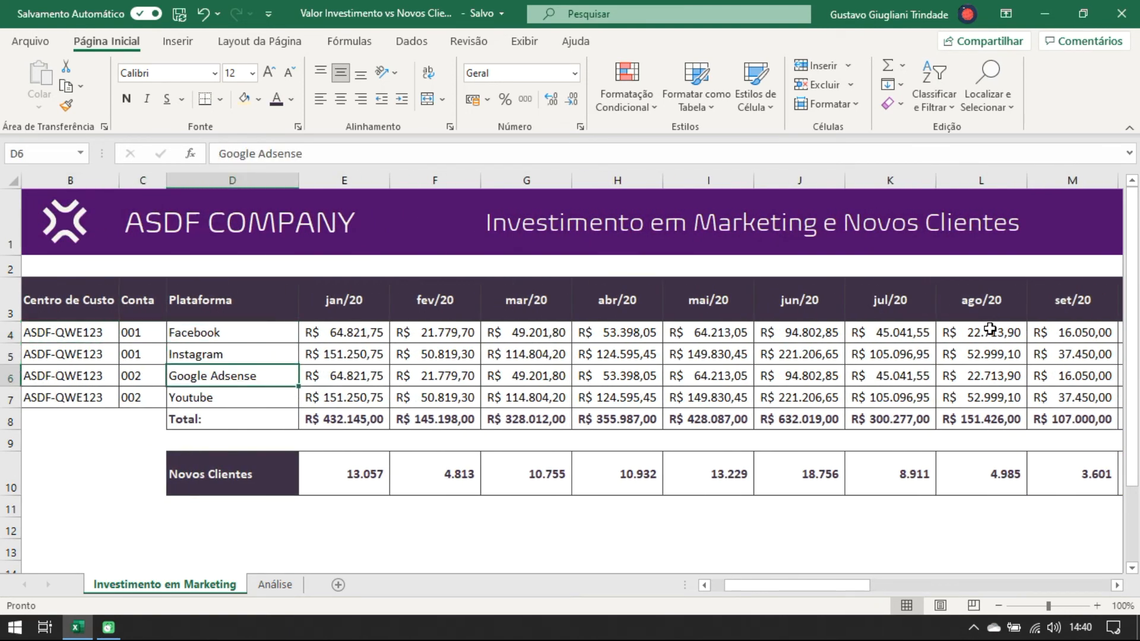
pyautogui.press('Up')
pyautogui.hotkey('ctrl', 'Right')
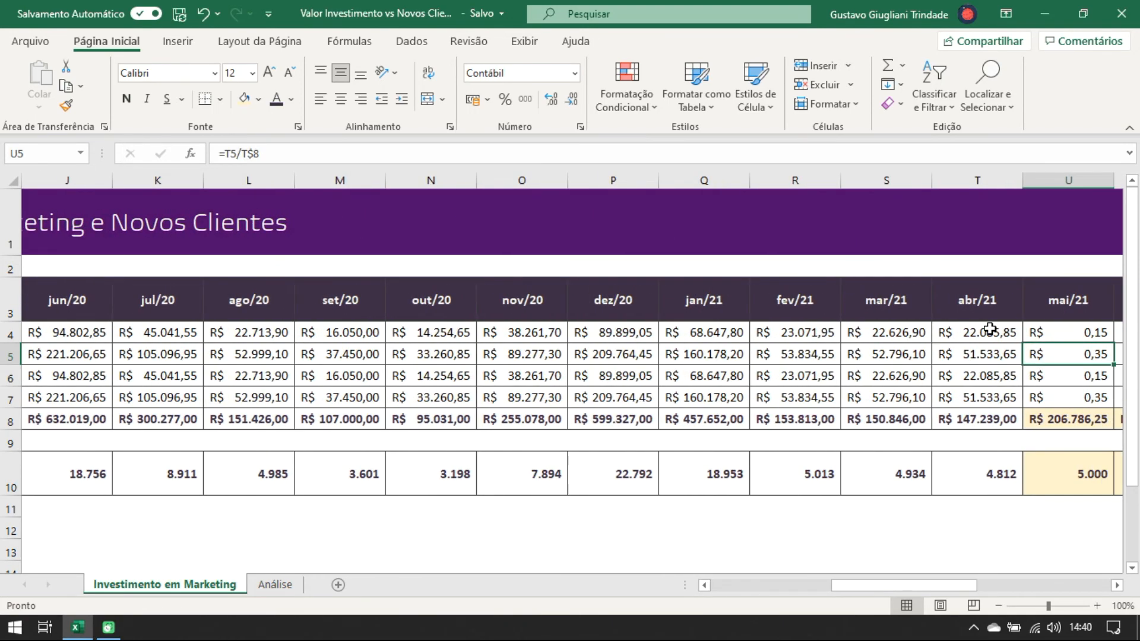
pyautogui.hotkey('ctrl', 'Left')
pyautogui.press('Right')
pyautogui.press('Right')
pyautogui.press('Down')
pyautogui.press('Down')
pyautogui.hotkey('ctrl', 'Right')
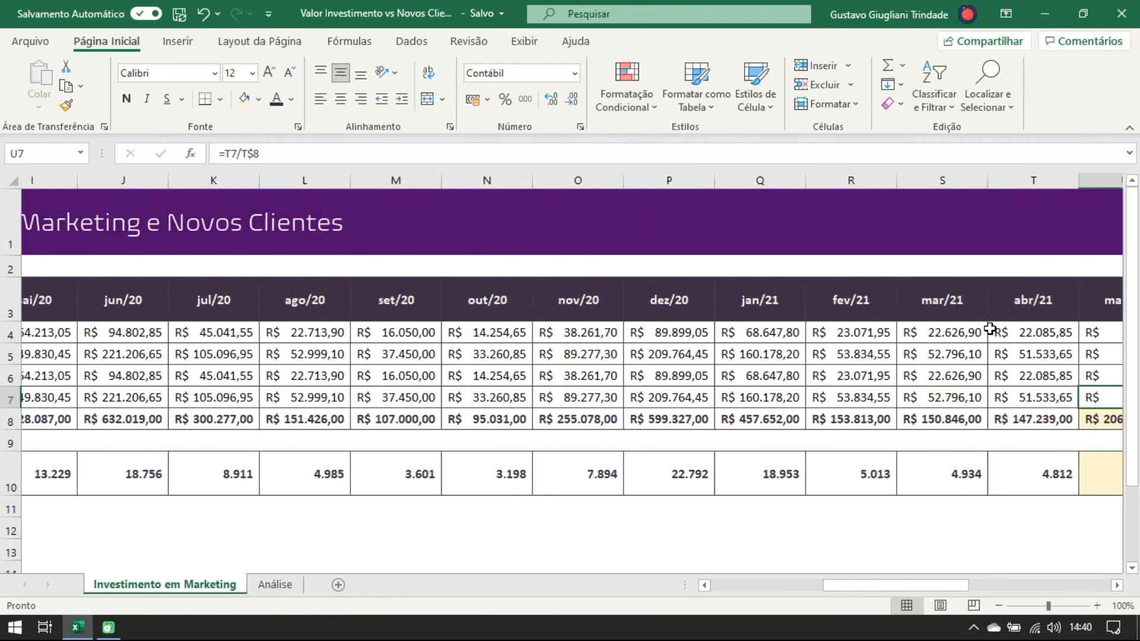
# - Clear the share formulas from U4:U7
pyautogui.press('Up')
pyautogui.press('Up')
pyautogui.press('Up')
pyautogui.hscroll(3, 990, 329)
pyautogui.press('Left')
pyautogui.press('Left')
pyautogui.press('Right')
pyautogui.press('Right')
pyautogui.press('Down')
pyautogui.press('Down')
pyautogui.press('Down')
pyautogui.hotkey('shift', 'Up')
pyautogui.hotkey('shift', 'Up')
pyautogui.hotkey('shift', 'Up')
pyautogui.press('Delete')
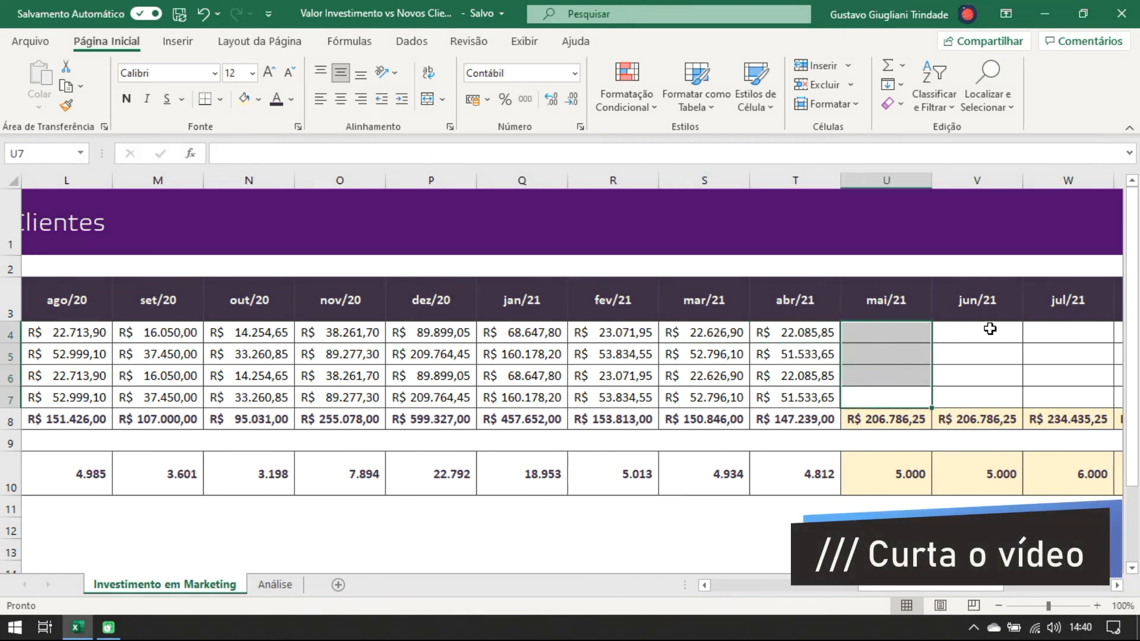
# - Calculate the first platform's mai/21 investment in U4 with the formula =U8*15%
pyautogui.press('Up')
pyautogui.press('Up')
pyautogui.press('Up')
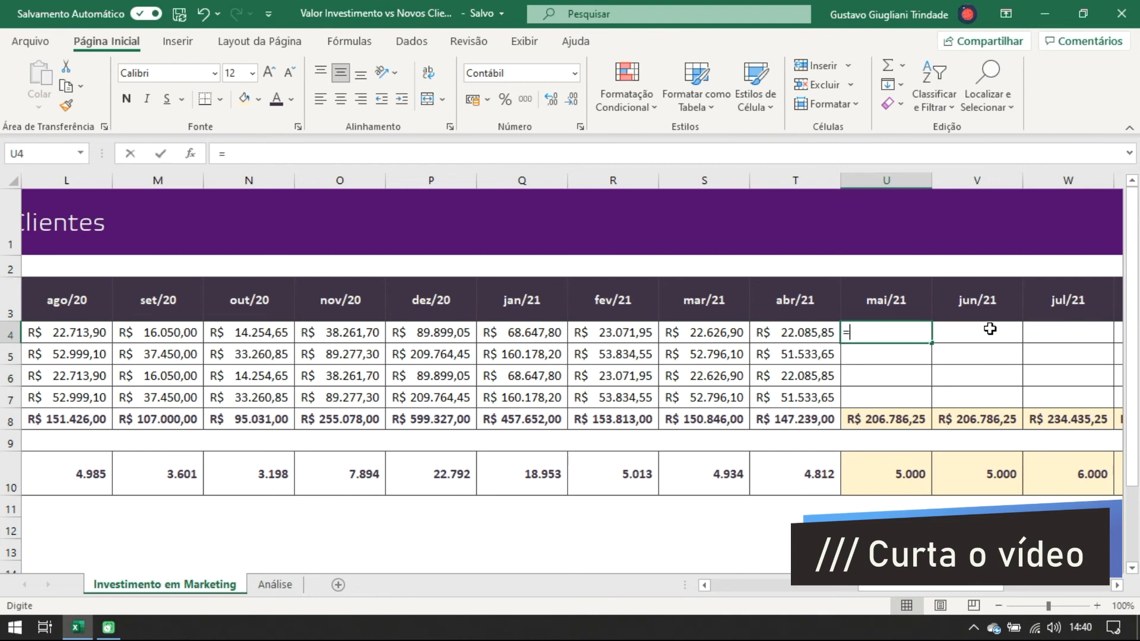
pyautogui.write('=')
pyautogui.click(902, 426)
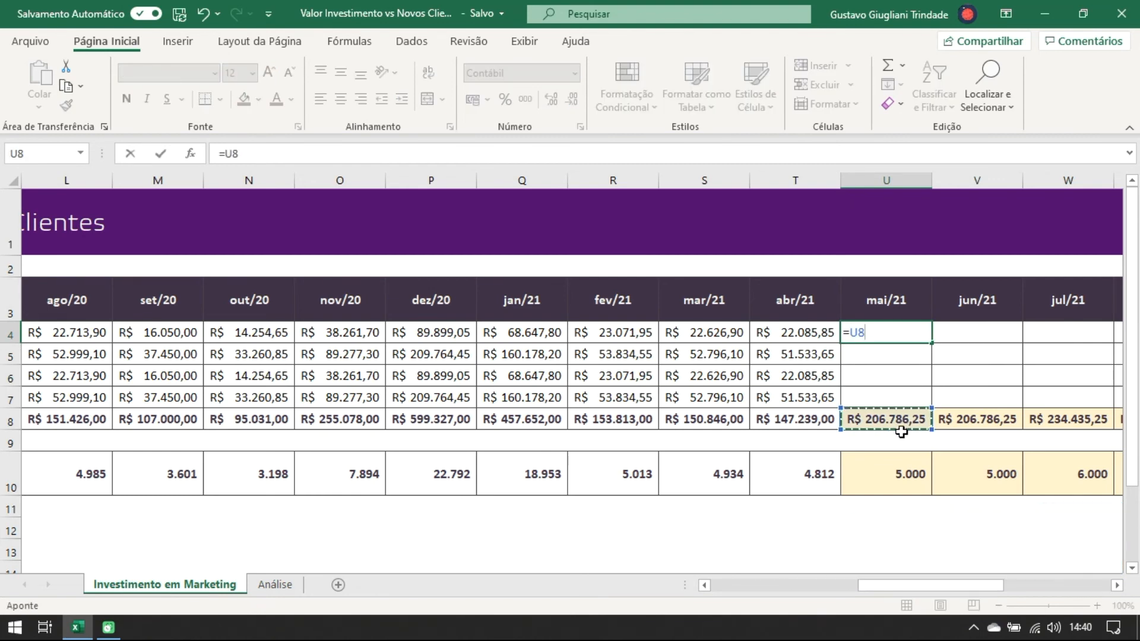
pyautogui.write('*')
pyautogui.press('Return')
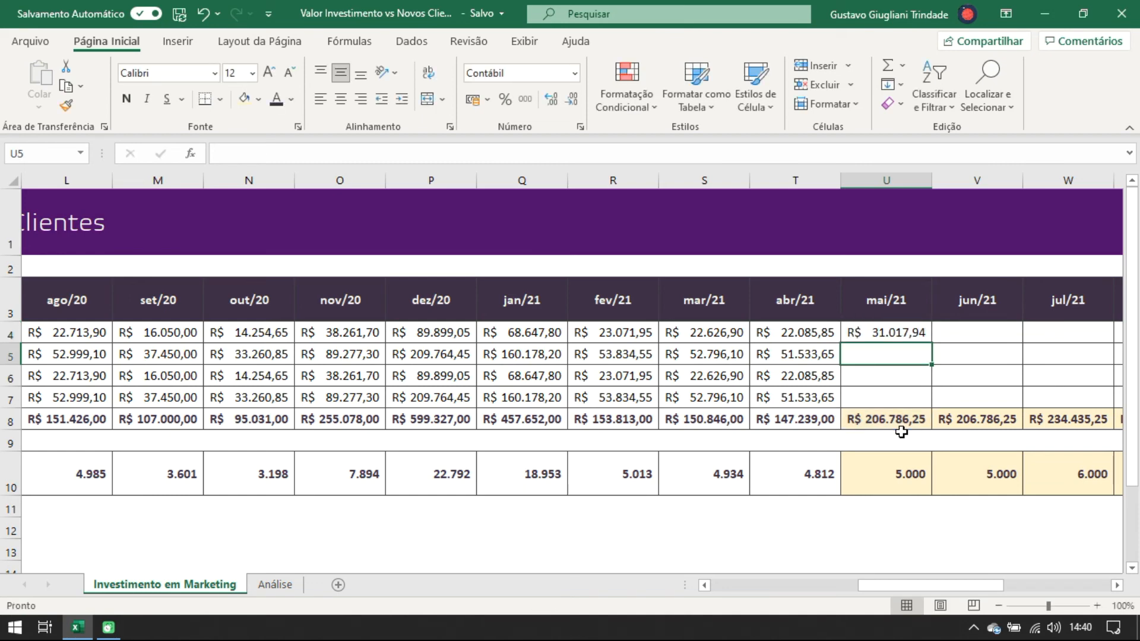
# - Lock the total's row in the U4 formula as =U$8*15% and fill it down to U7
pyautogui.click(900, 329)
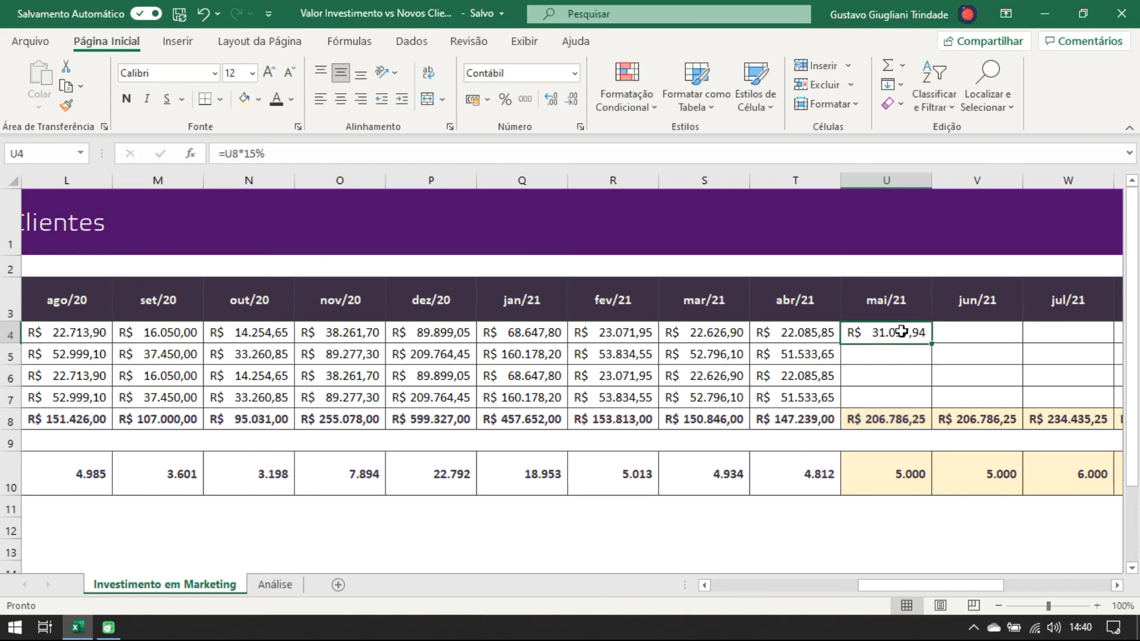
pyautogui.click(233, 154)
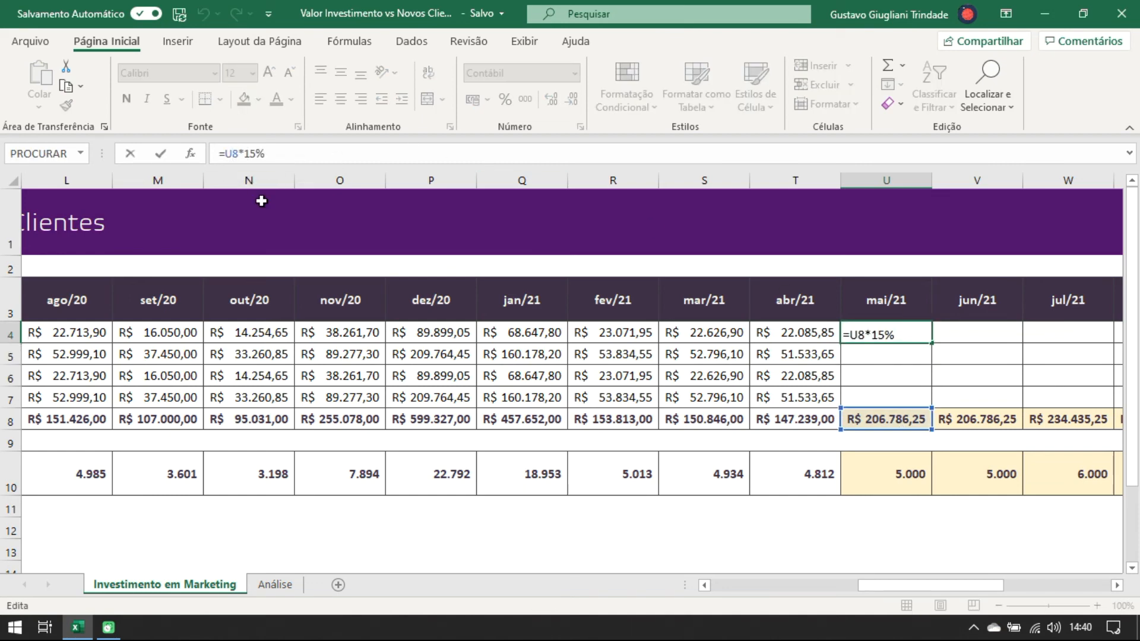
pyautogui.press('Return')
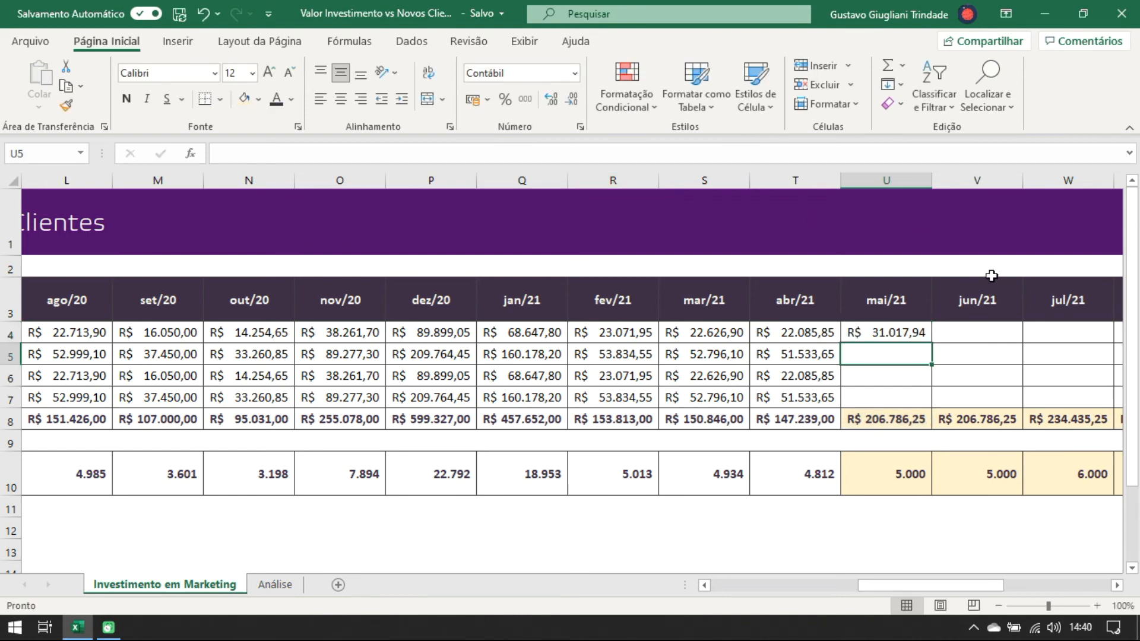
pyautogui.click(918, 336)
pyautogui.moveTo(933, 345); pyautogui.dragTo(863, 419)
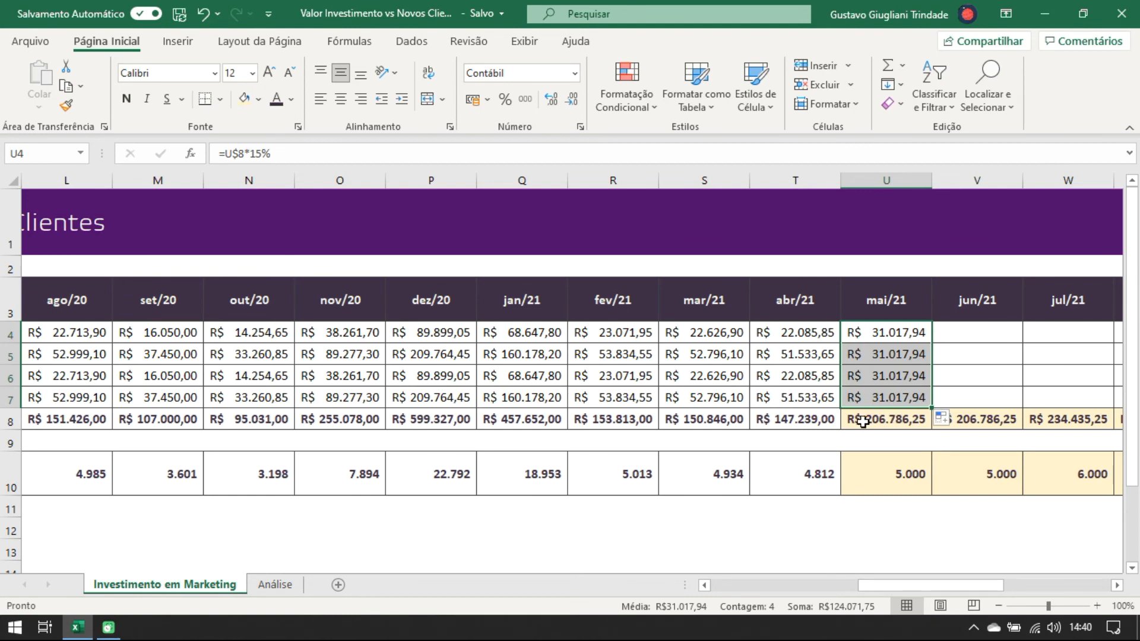
# - Change the percentage in the U5 formula to 35%, giving =U$8*35%
pyautogui.click(873, 336)
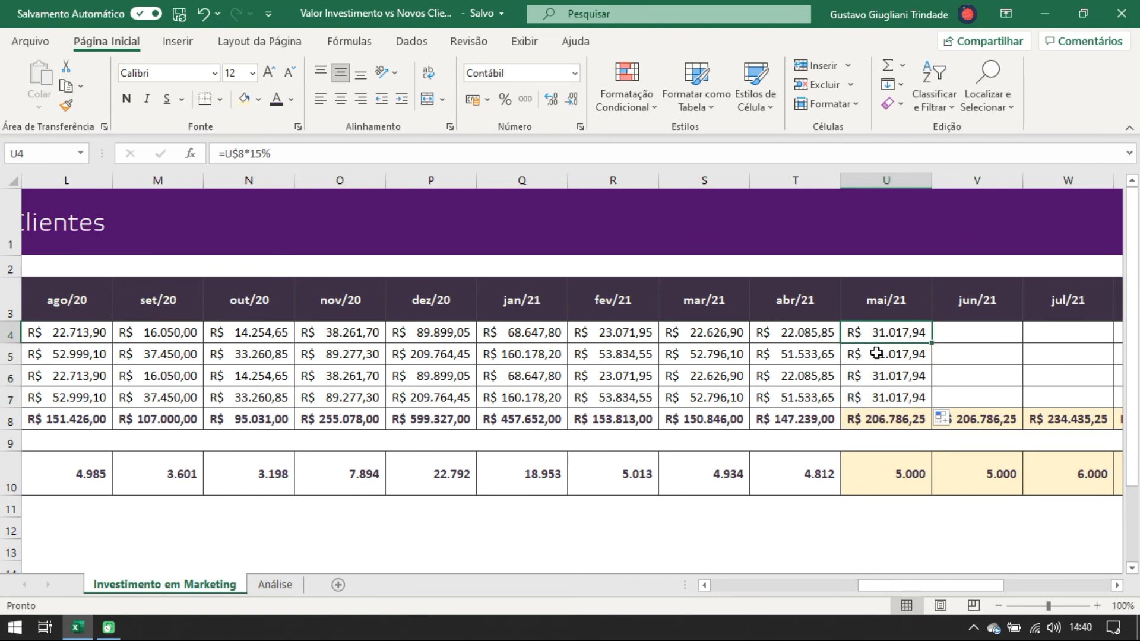
pyautogui.click(877, 354)
pyautogui.click(255, 154)
pyautogui.press('BackSpace')
pyautogui.write('3')
pyautogui.press('Return')
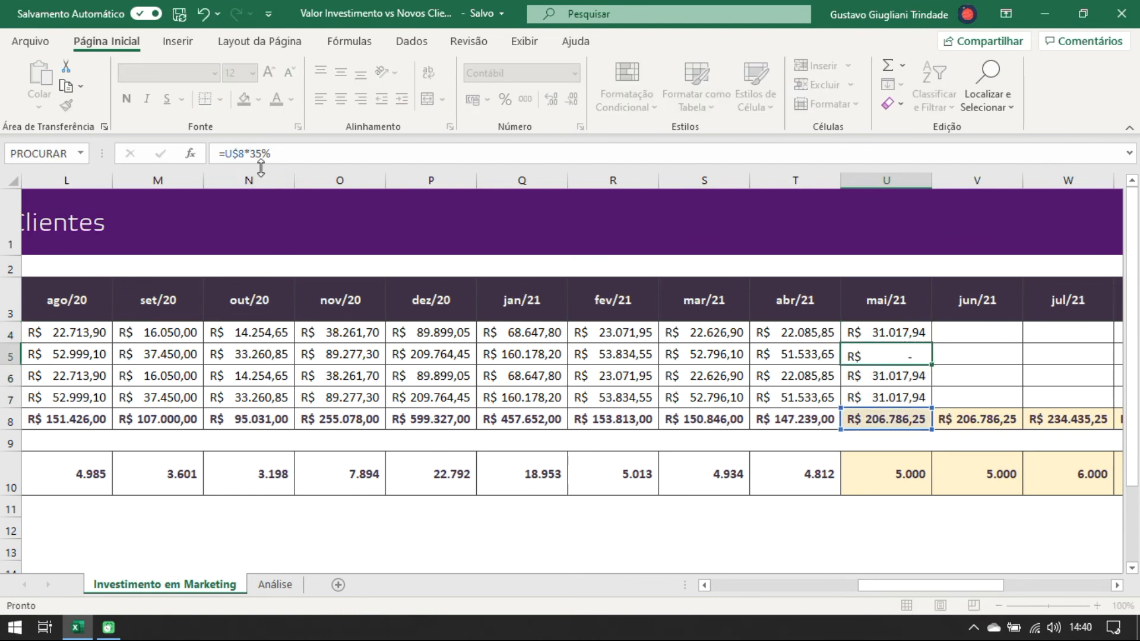
# - Set the fourth platform's percentage in the U7 formula to 35%
pyautogui.click(892, 393)
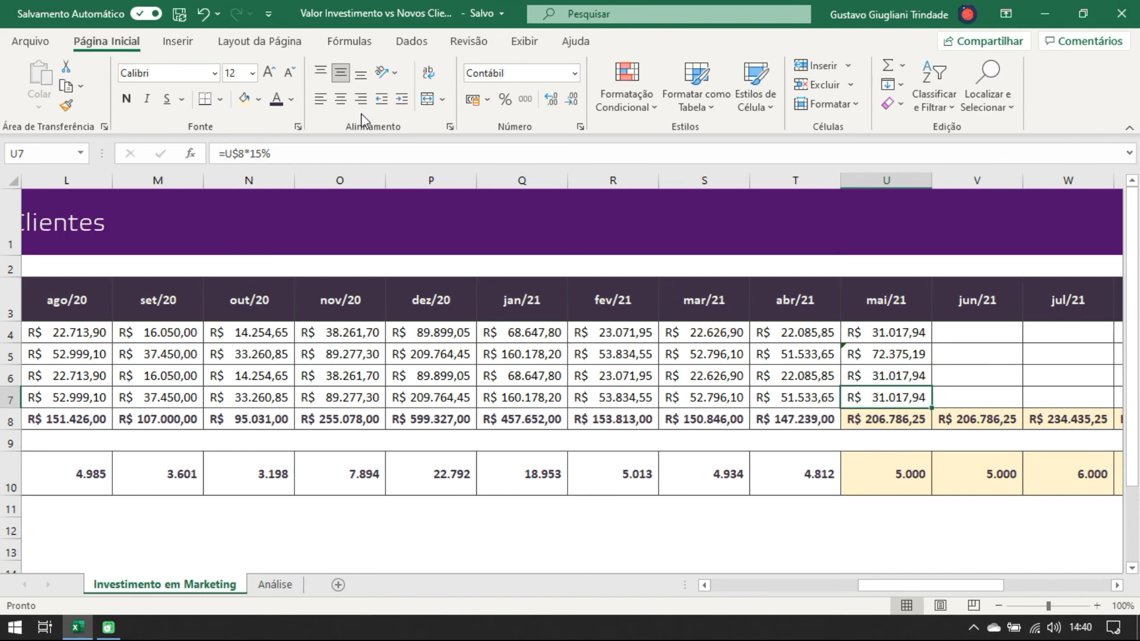
pyautogui.click(258, 154)
pyautogui.press('BackSpace')
pyautogui.write('3')
pyautogui.press('Return')
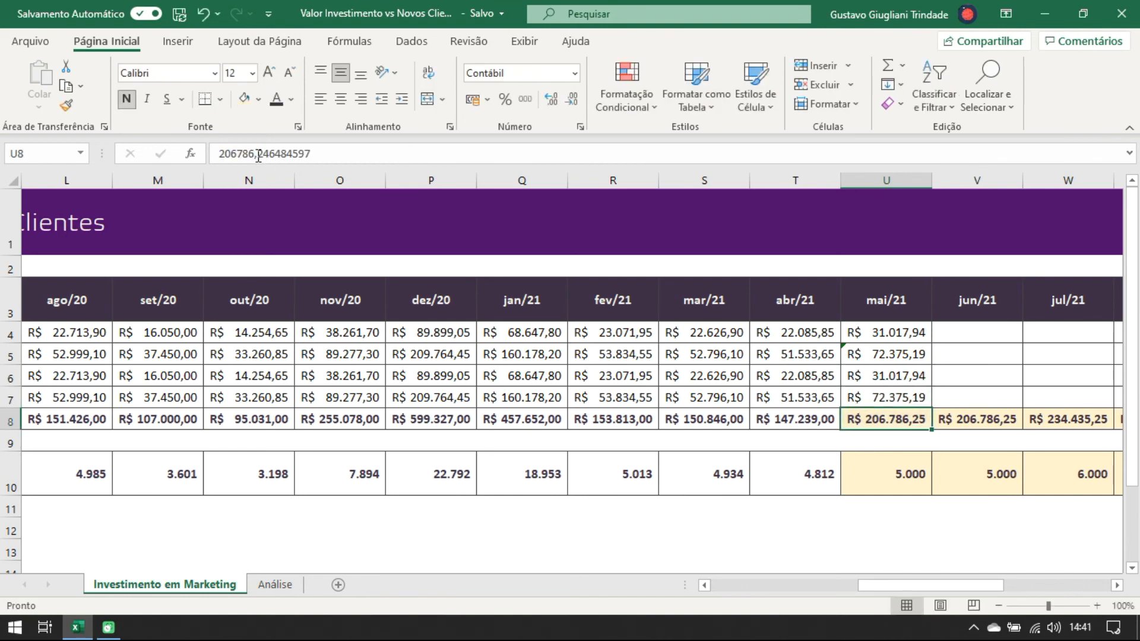
# - Extend the platform formulas in U4:U7 across to dez/21 and replace the formulas in U4:AB7 with their values
pyautogui.moveTo(905, 333); pyautogui.dragTo(993, 402)
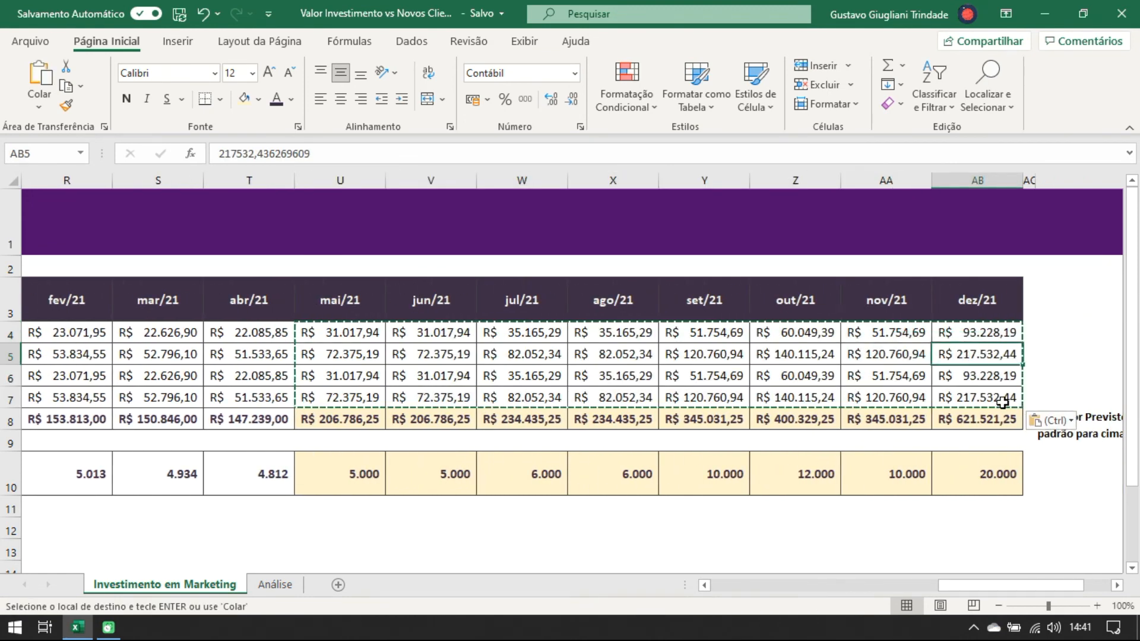
pyautogui.moveTo(991, 331); pyautogui.dragTo(980, 403)
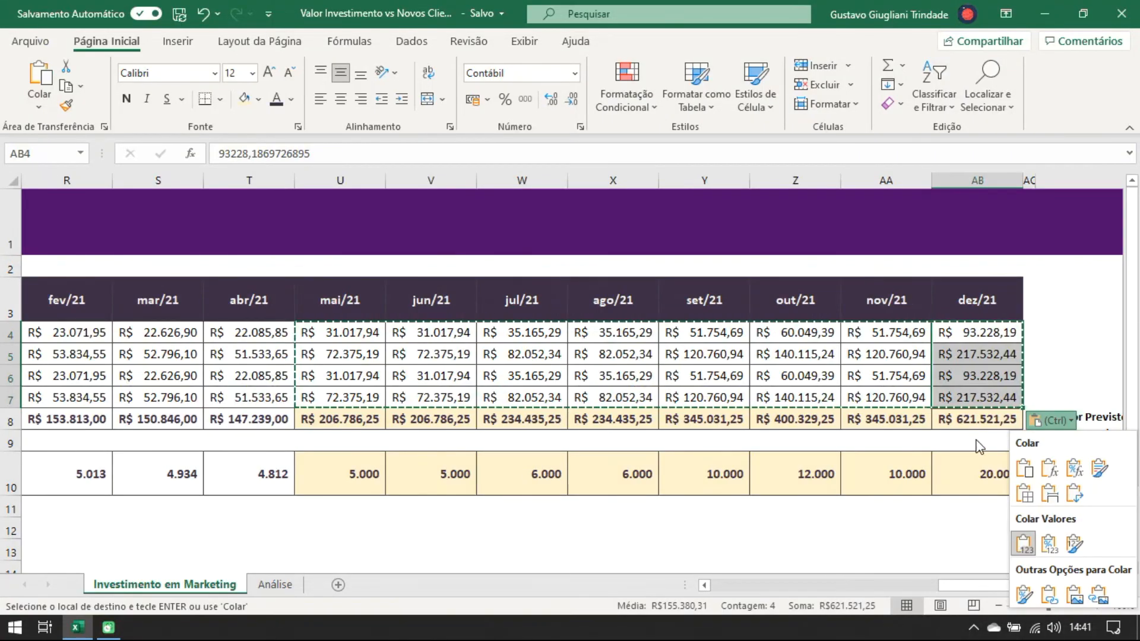
pyautogui.click(981, 447)
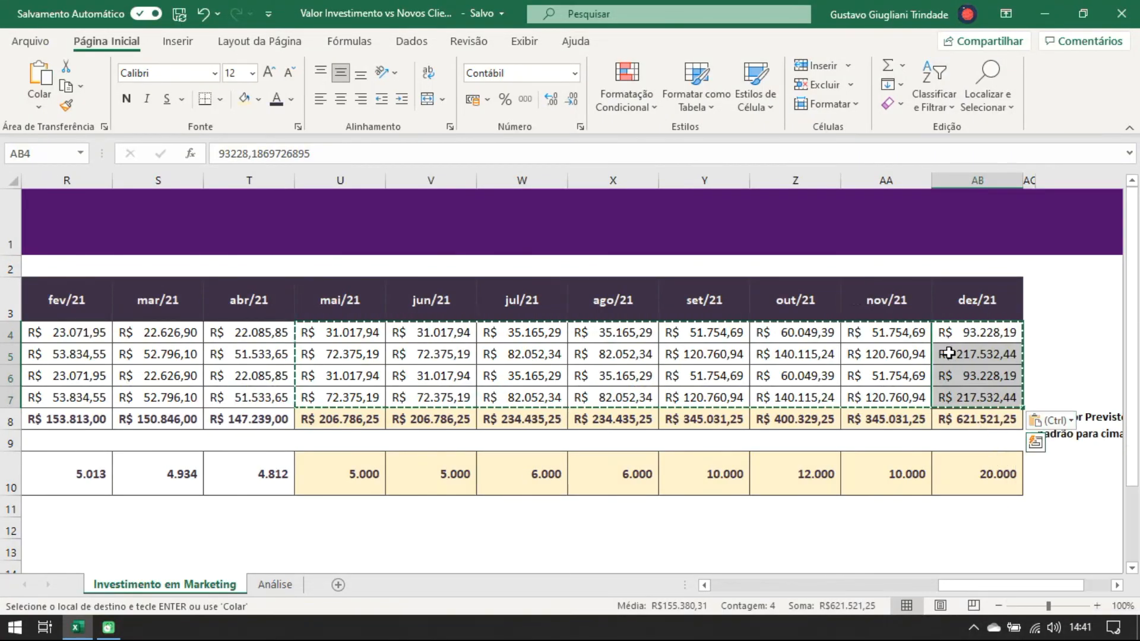
pyautogui.click(957, 336)
pyautogui.click(987, 380)
pyautogui.click(988, 354)
pyautogui.click(967, 397)
# - Write in AD4 "/// Distribuição considerando as seguintes proporções: 15% para Facebook, 35% para Instagram, 15% para Google Adsense e 35% para Youtube"
pyautogui.click(1039, 337)
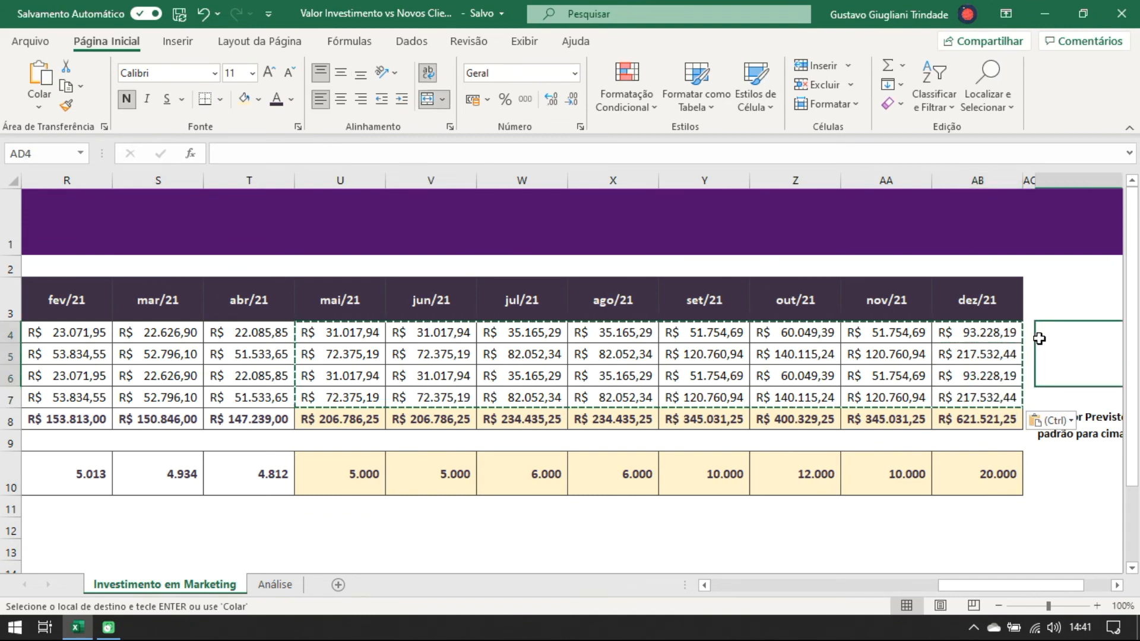
pyautogui.press('alt')
pyautogui.doubleClick(1058, 329)
pyautogui.write('/// Distribui')
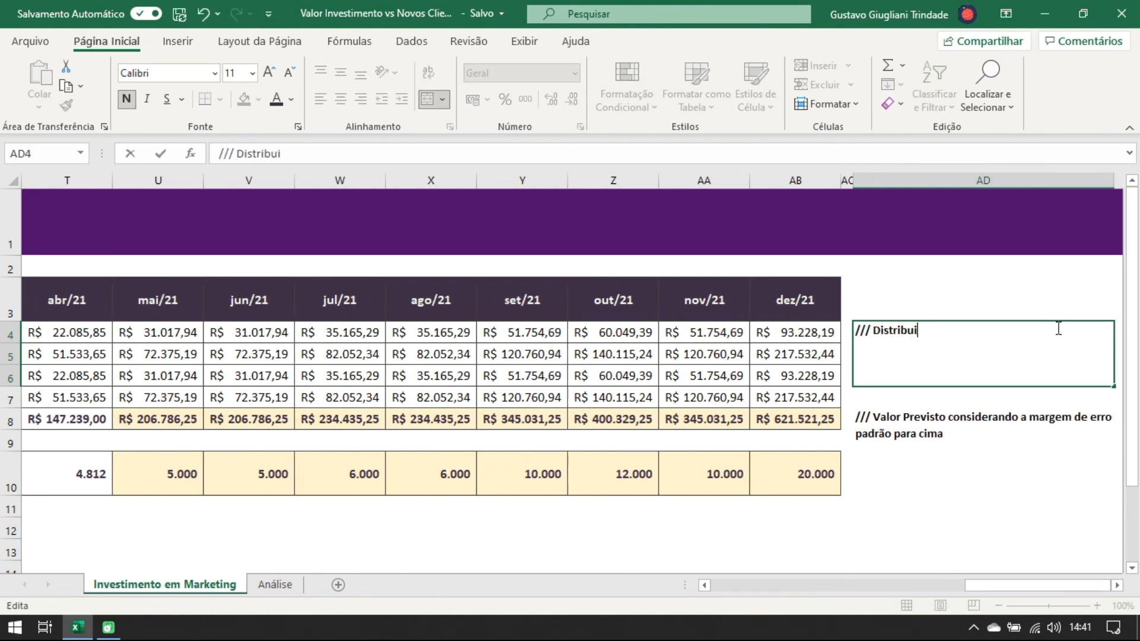
pyautogui.write('ção consid ')
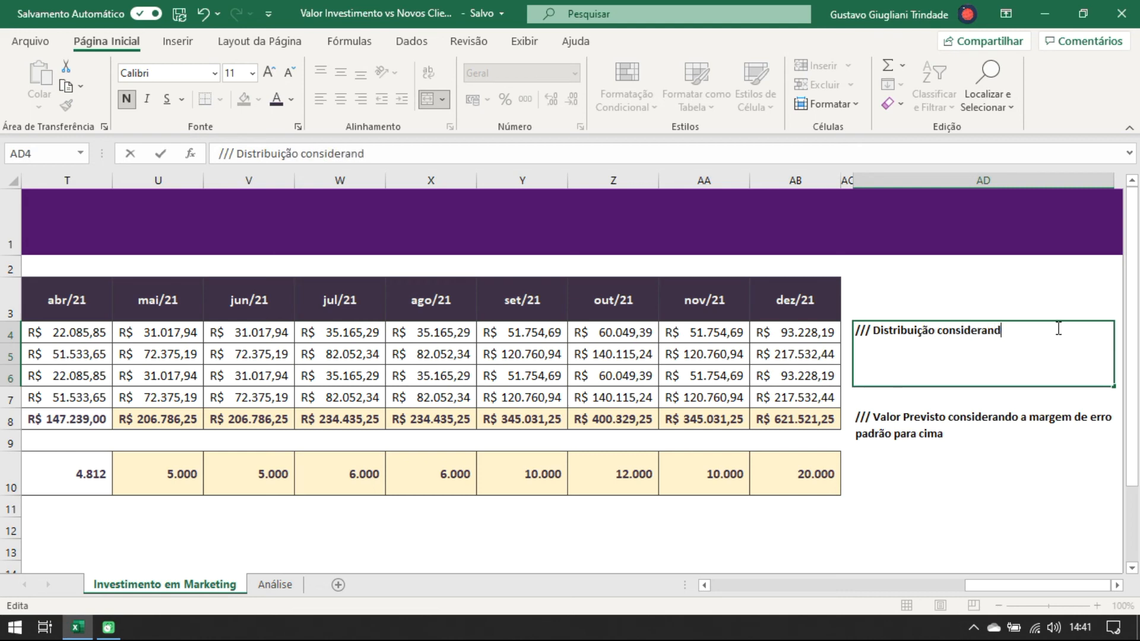
pyautogui.write('erando as seguintes proporções: 15%')
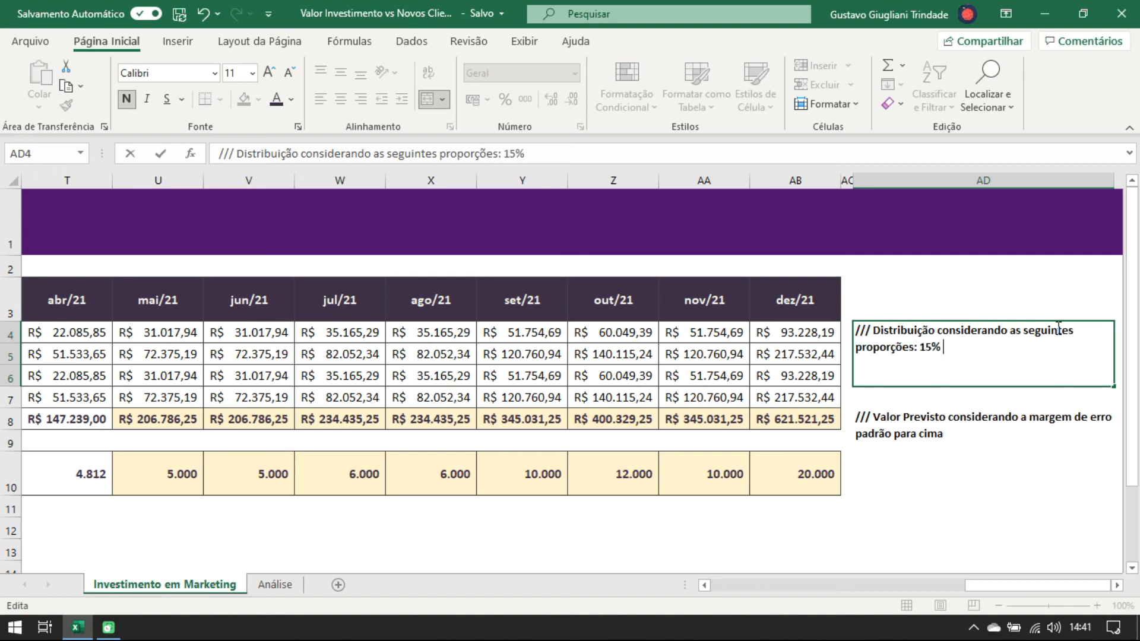
pyautogui.write(' para Facebook, 35% par')
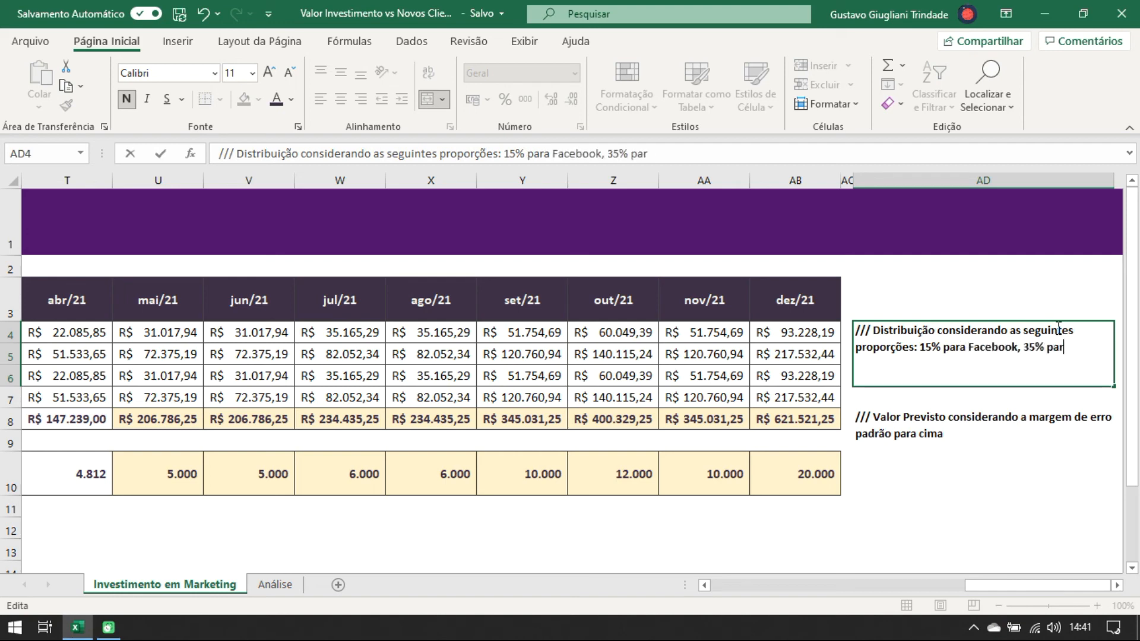
pyautogui.write('am')
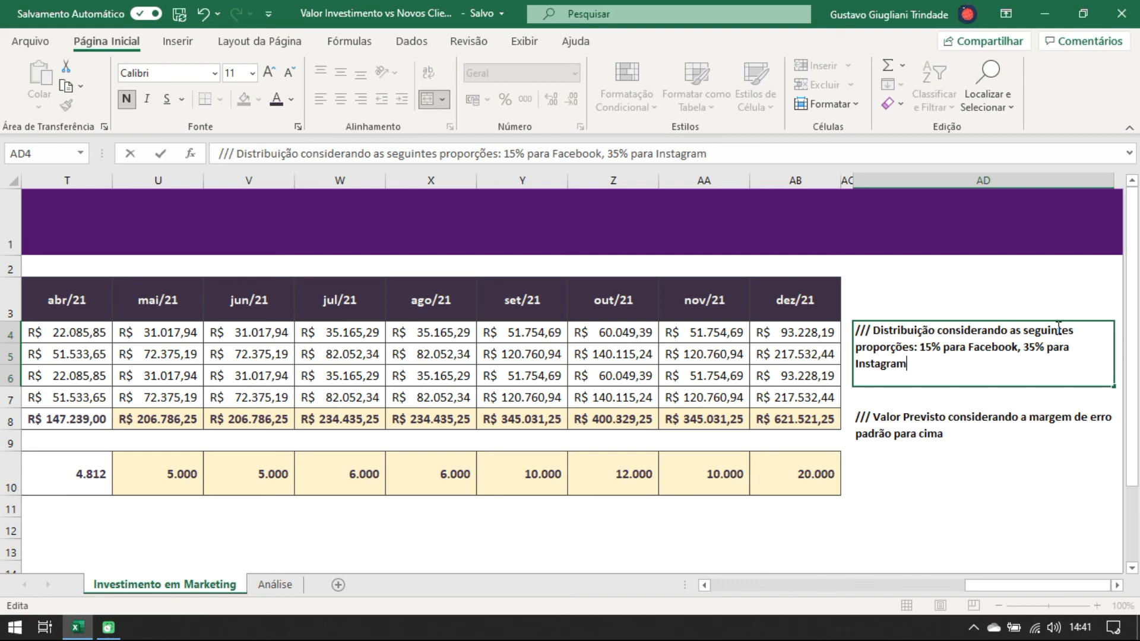
pyautogui.write(', 15% para Googl')
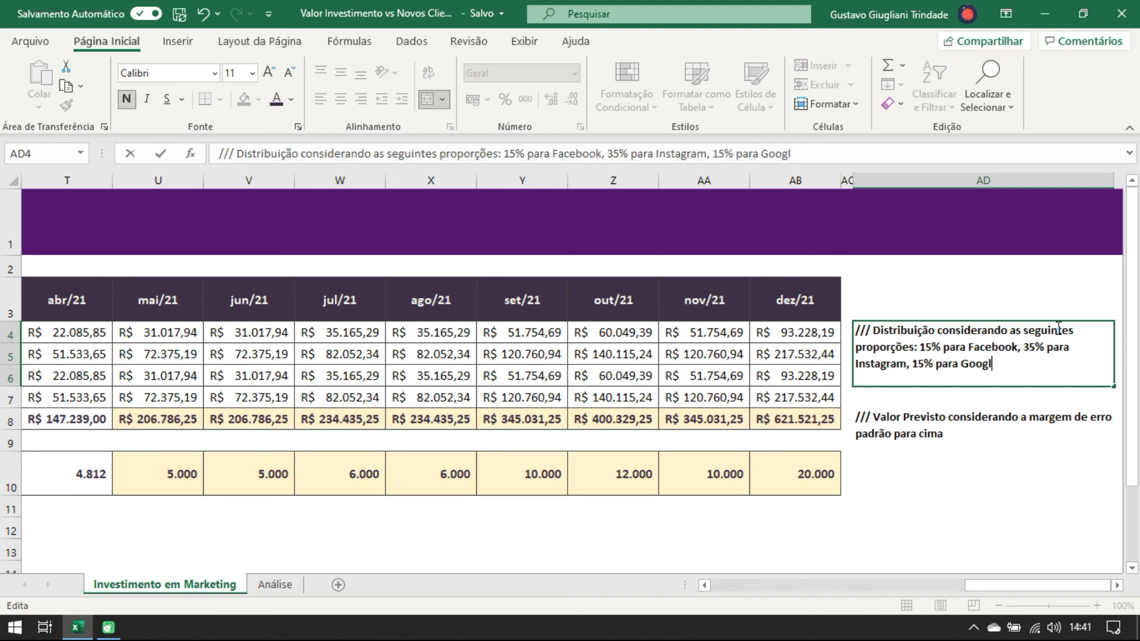
pyautogui.write('e Adsense e 35')
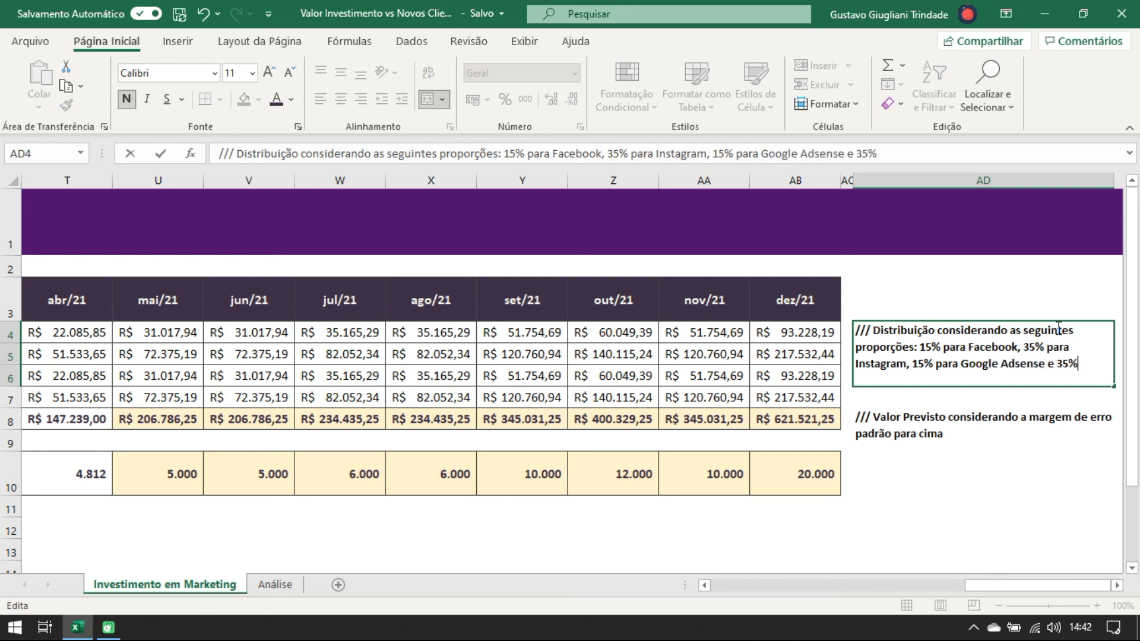
pyautogui.write('% para Youtube')
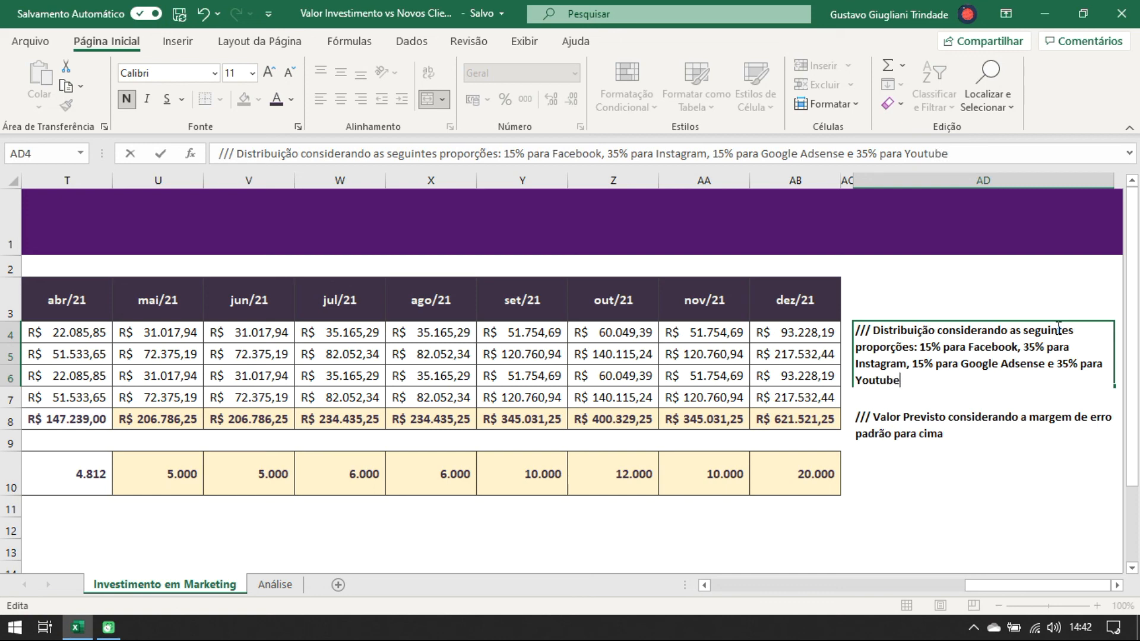
pyautogui.press('Return')
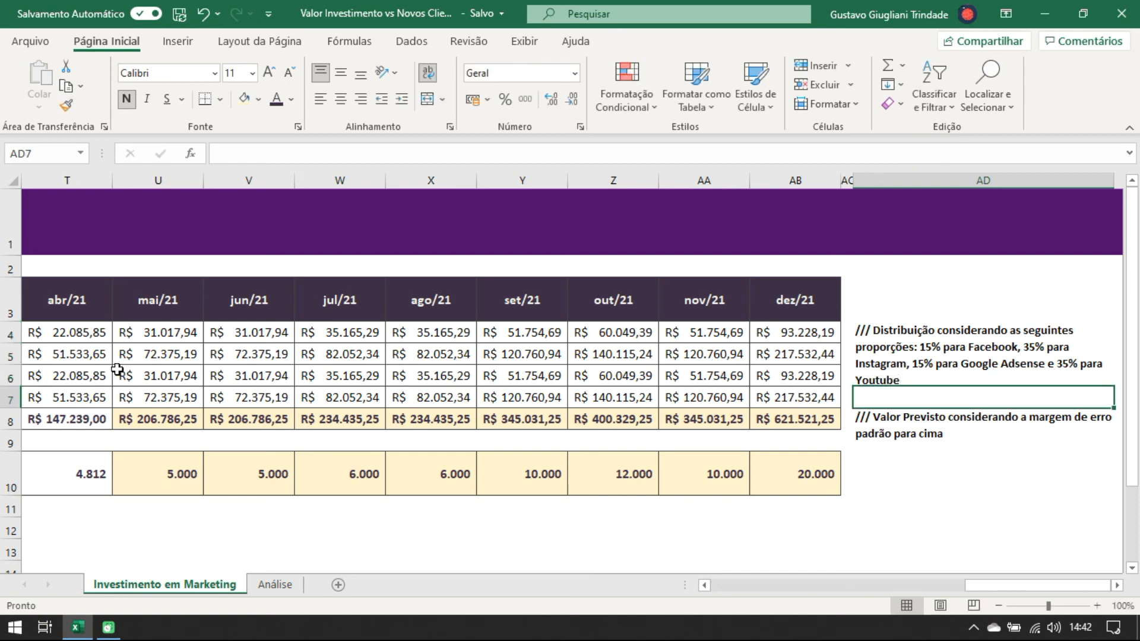
# - Shade the forecast platform values in U4:AB7 with the same light yellow fill as the totals row
pyautogui.click(145, 325)
pyautogui.hotkey('shift', 'Down')
pyautogui.hotkey('shift', 'Down')
pyautogui.hotkey('shift', 'Down')
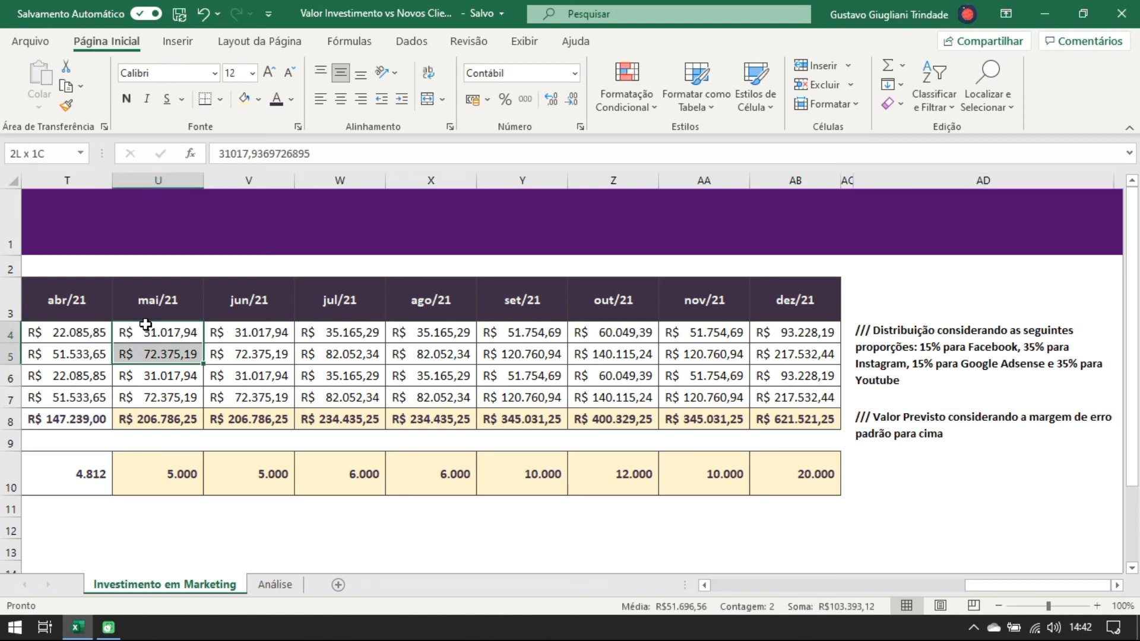
pyautogui.hotkey('ctrl', 'shift', 'Right')
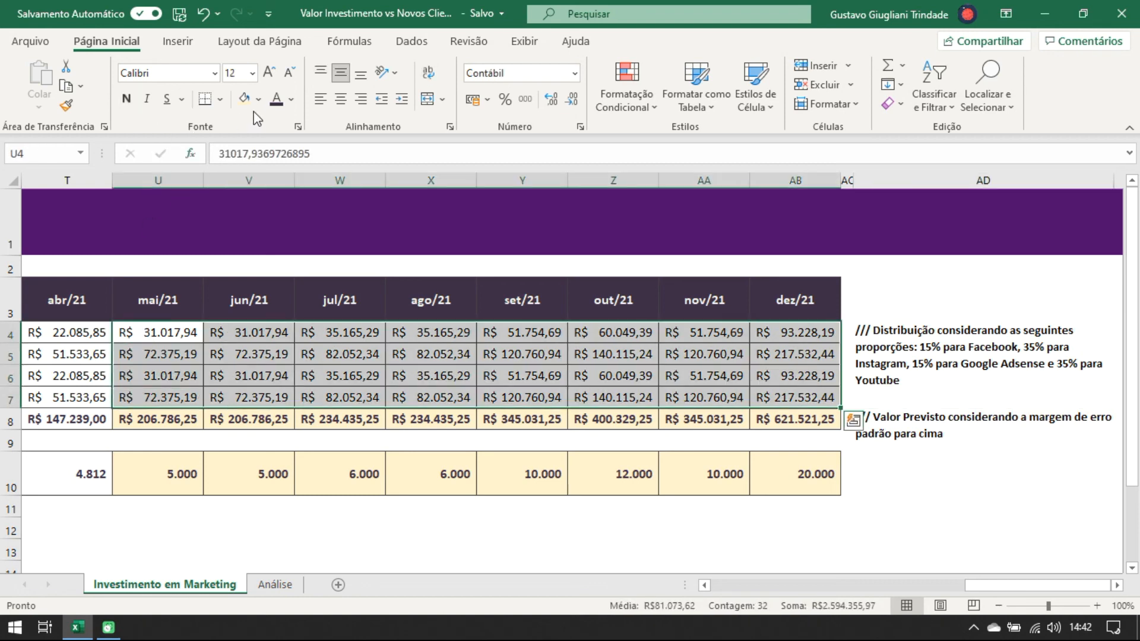
pyautogui.click(243, 100)
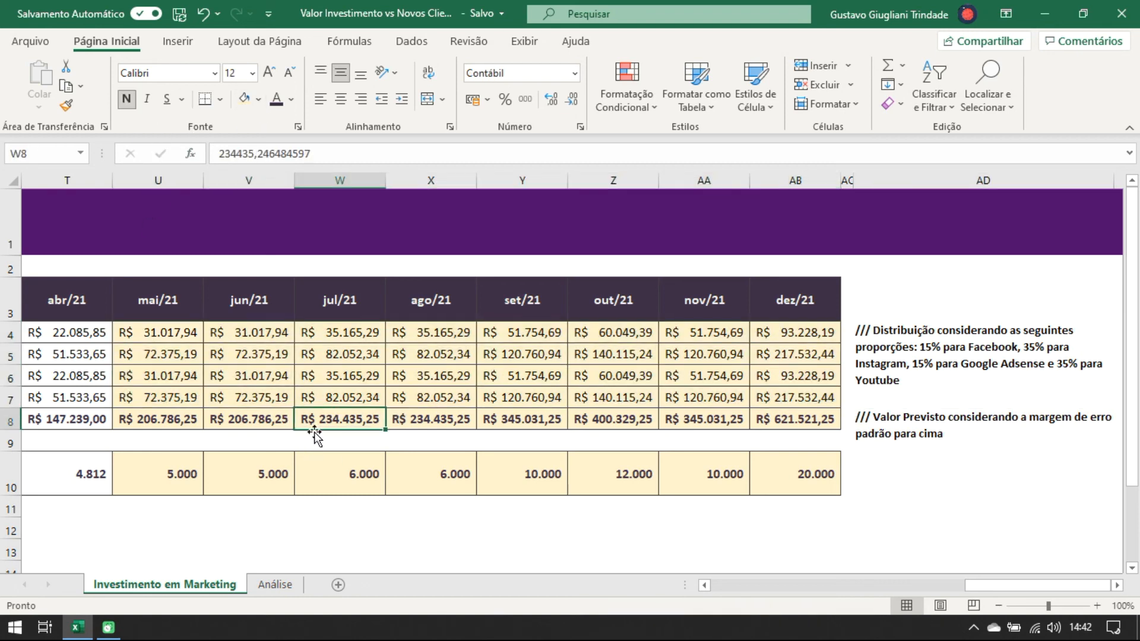
# - Review the predicted value and standard error on the Análise sheet against the forecast on the Investimento em Marketing sheet
pyautogui.click(290, 591)
pyautogui.click(550, 528)
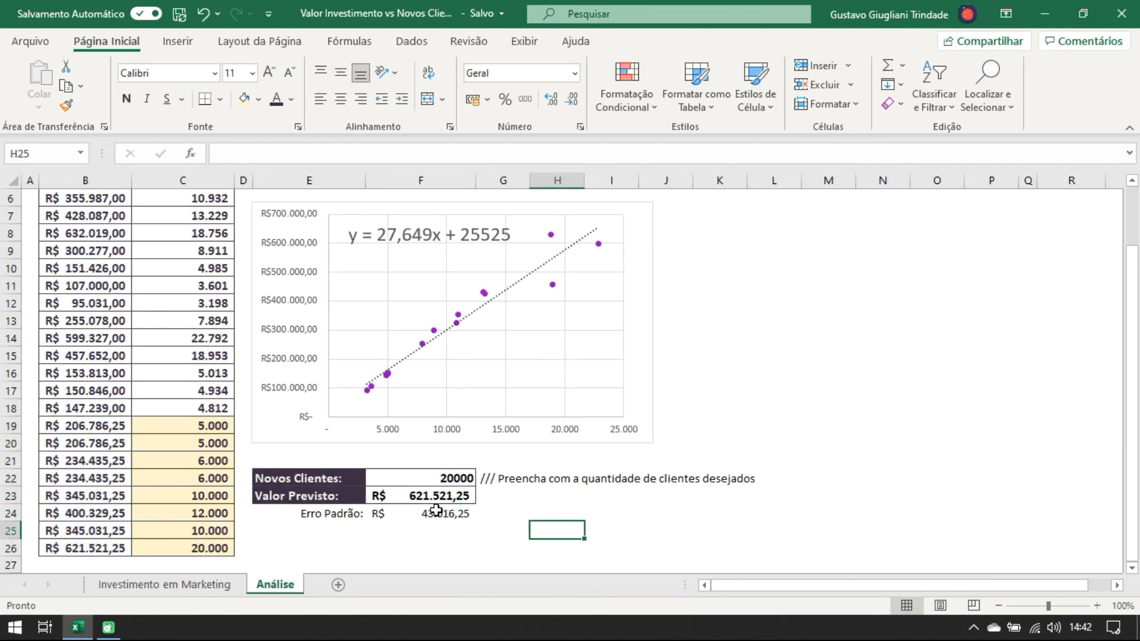
pyautogui.click(428, 511)
pyautogui.doubleClick(354, 513)
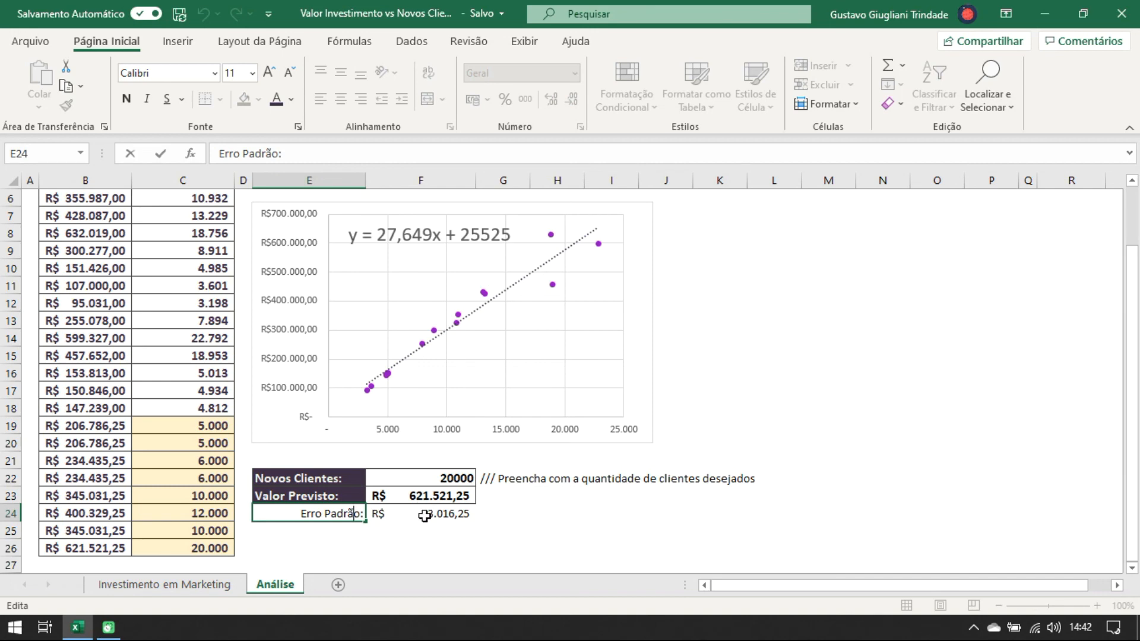
pyautogui.click(172, 585)
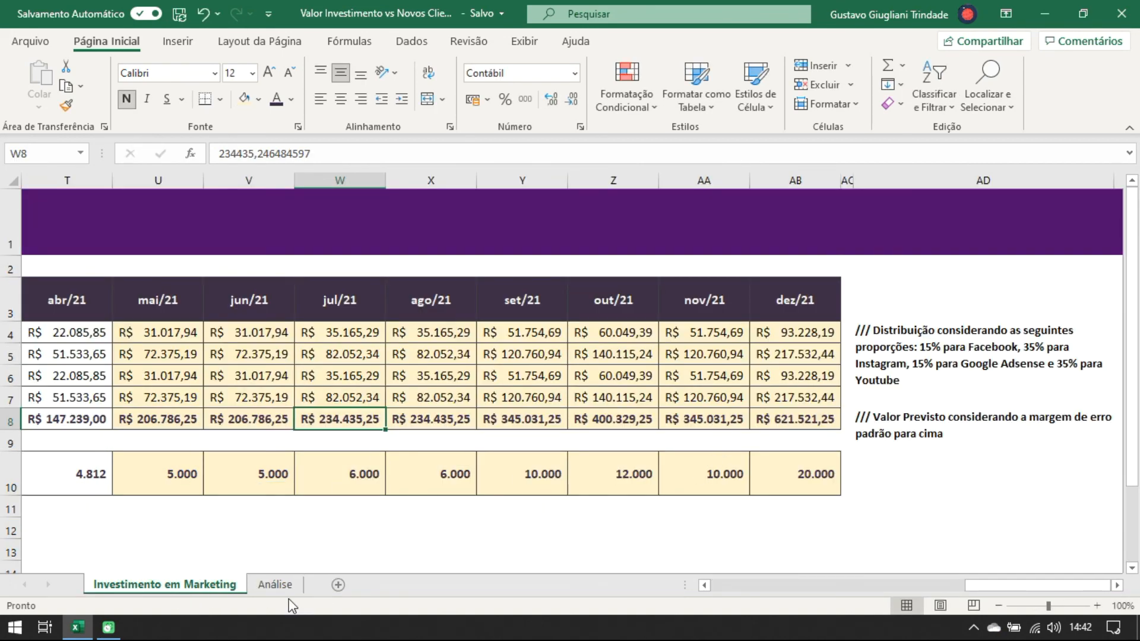
pyautogui.click(275, 585)
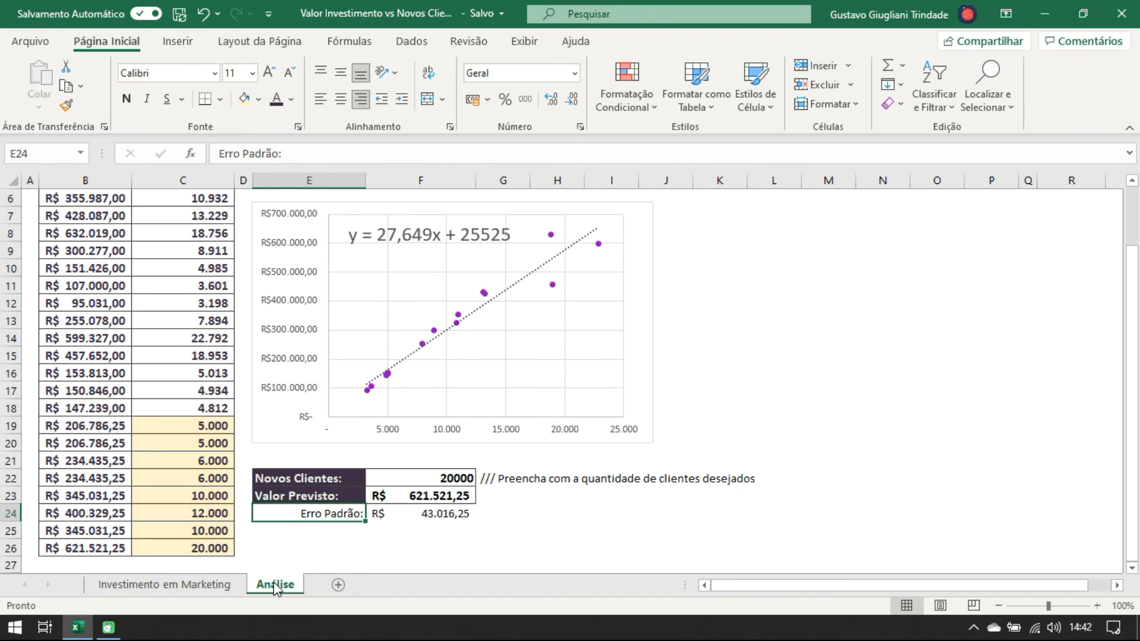